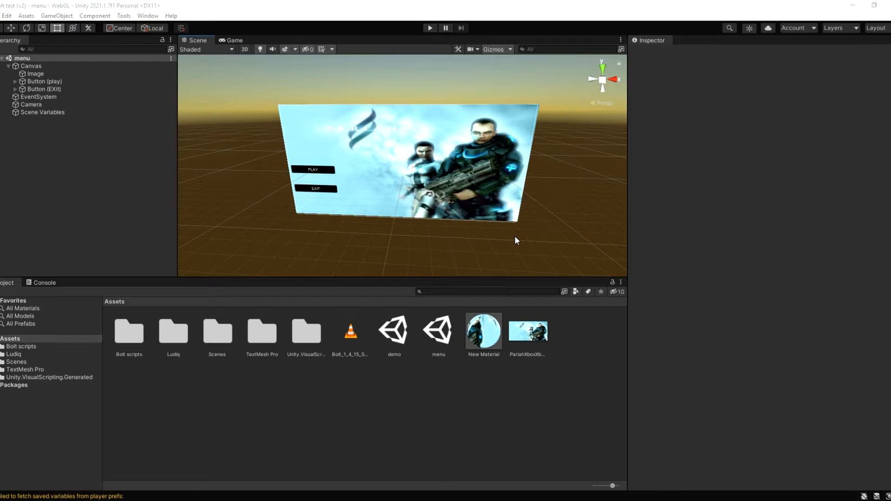
# Play-test the menu scene by trying its EXIT and PLAY buttons, then stop play mode
pyautogui.click(431, 27)
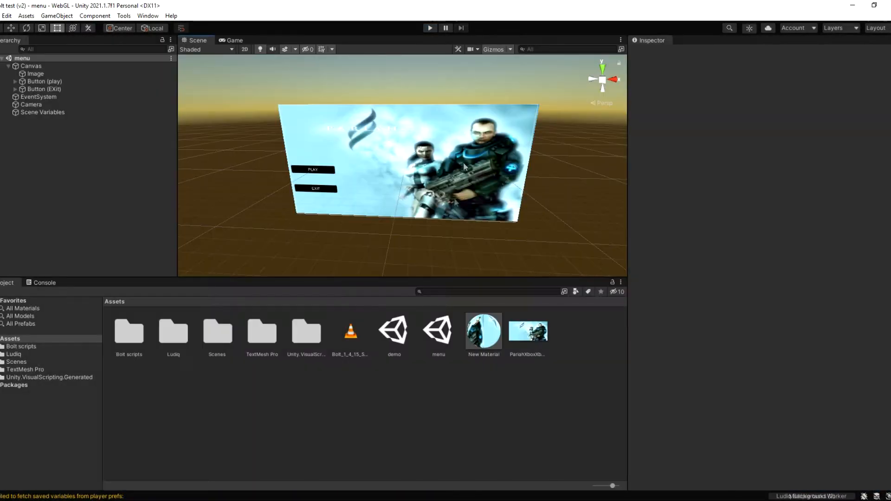
pyautogui.click(430, 28)
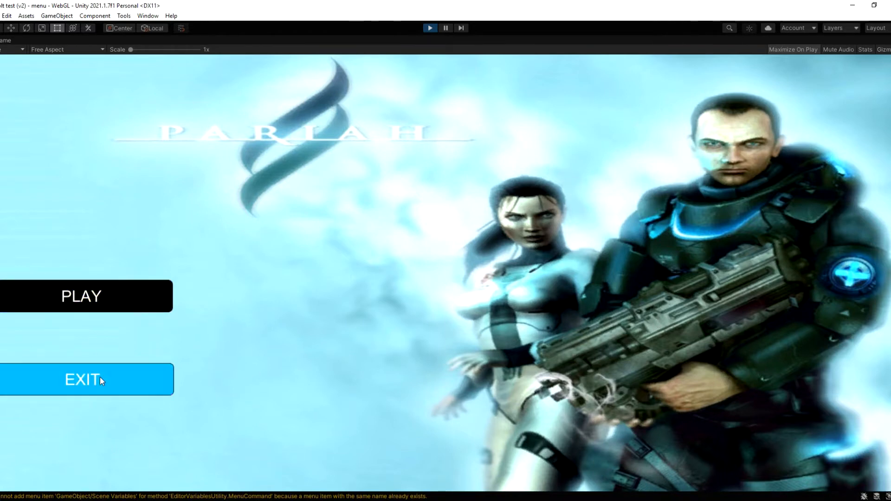
pyautogui.click(144, 375)
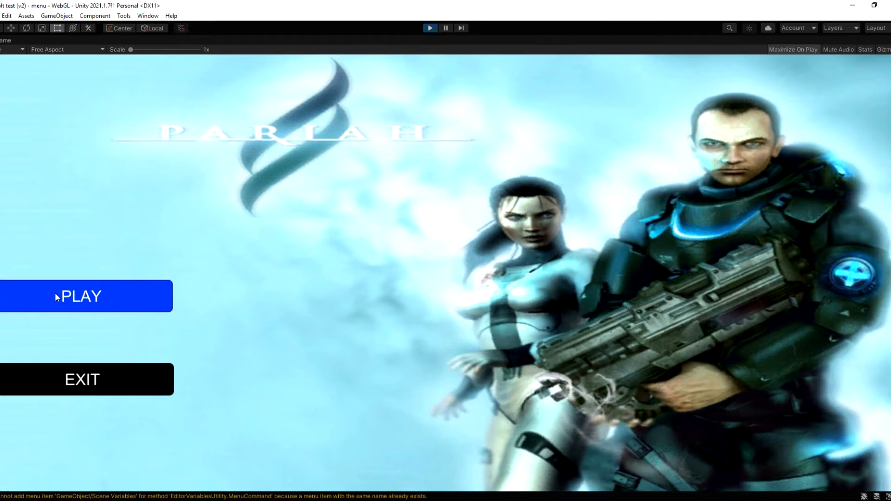
pyautogui.click(72, 300)
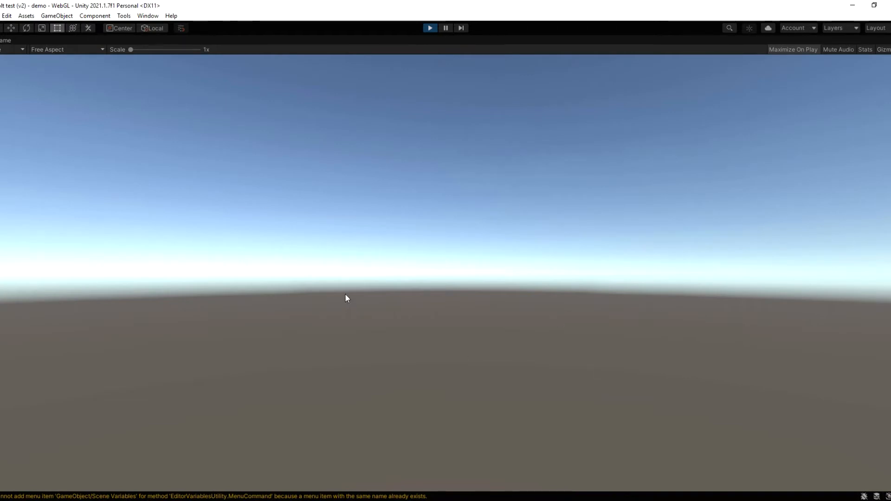
pyautogui.click(431, 29)
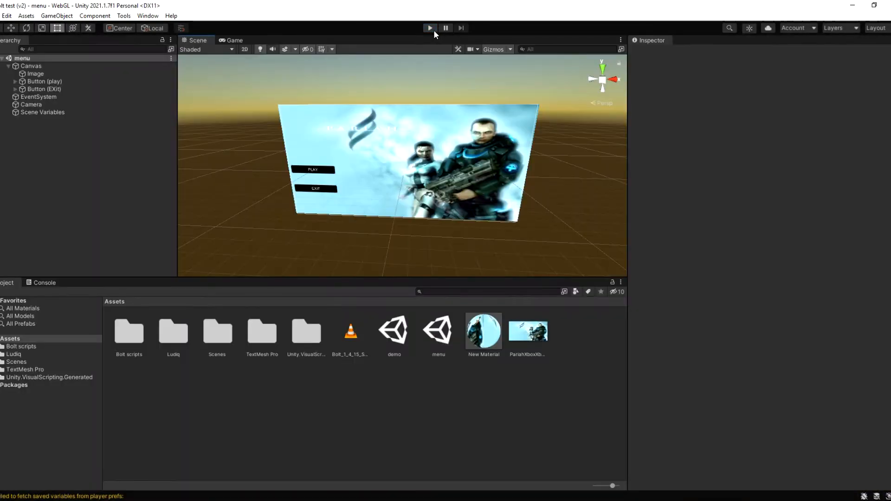
# Inspect the demo and menu scene assets and the menu's buttons and background image
pyautogui.click(400, 332)
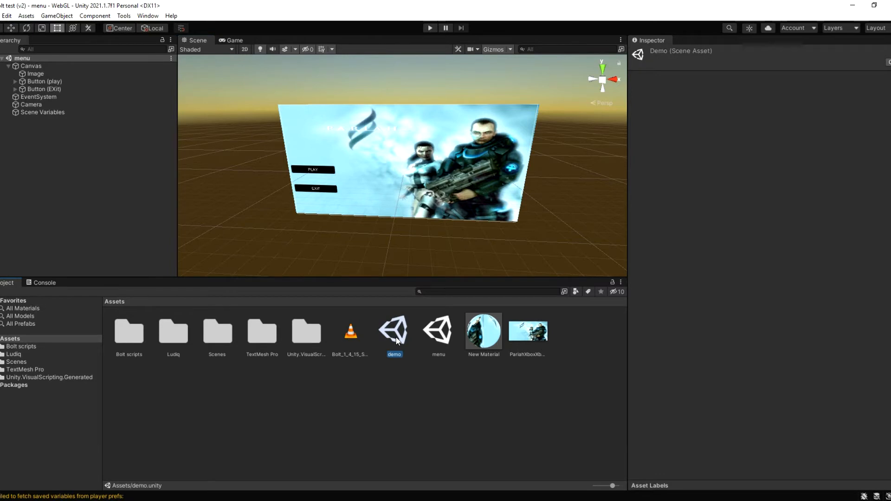
pyautogui.click(442, 331)
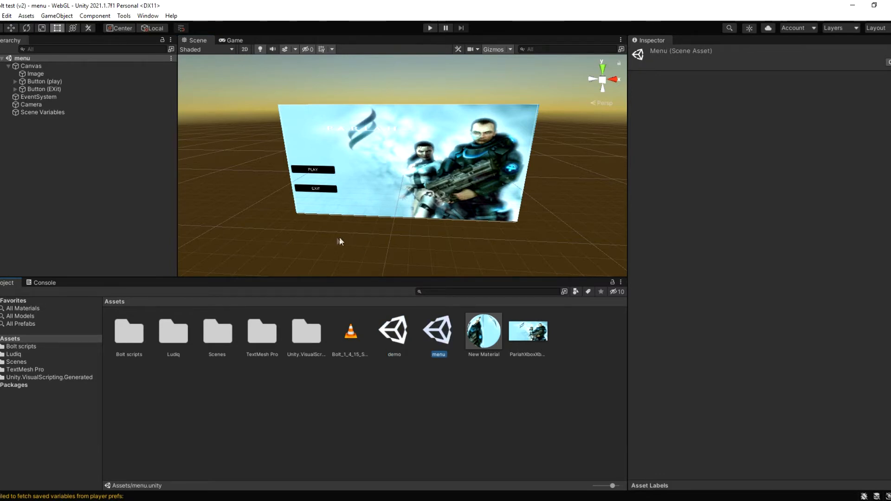
pyautogui.click(330, 171)
pyautogui.click(331, 187)
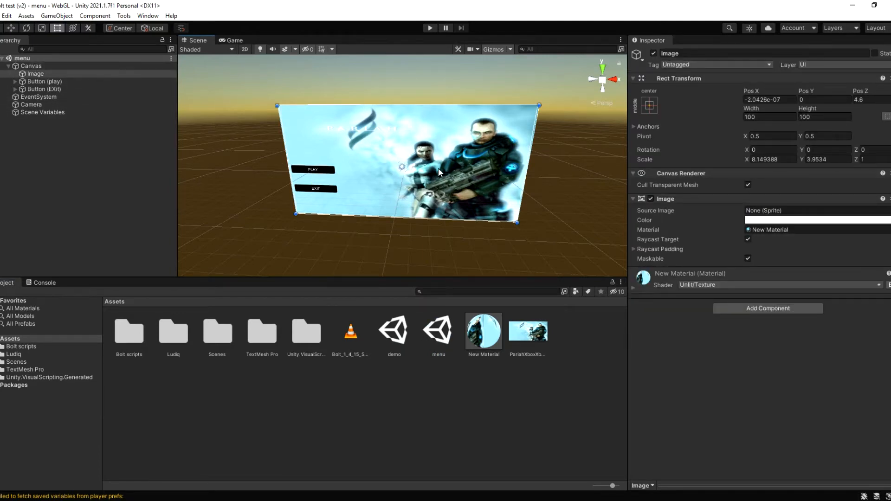
# Review the Canvas's button variables and its Main Menu flow macro graph, and close the graph
pyautogui.click(329, 173)
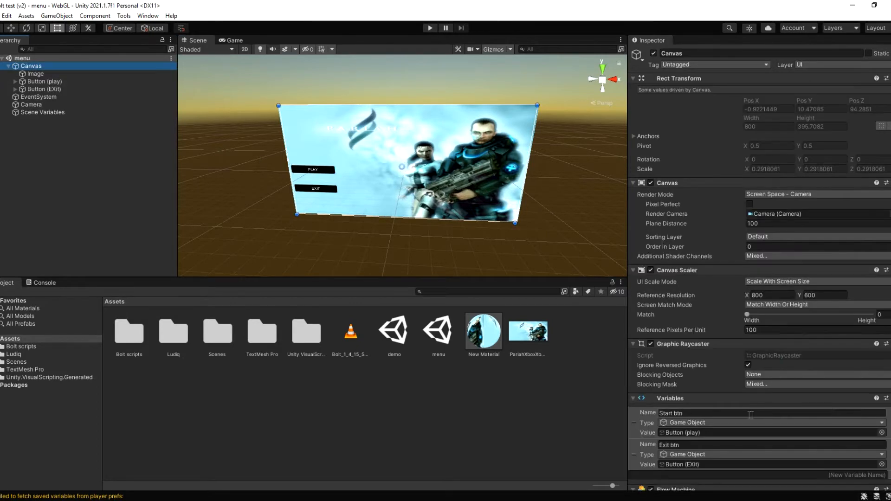
pyautogui.scroll(-5, 769, 372)
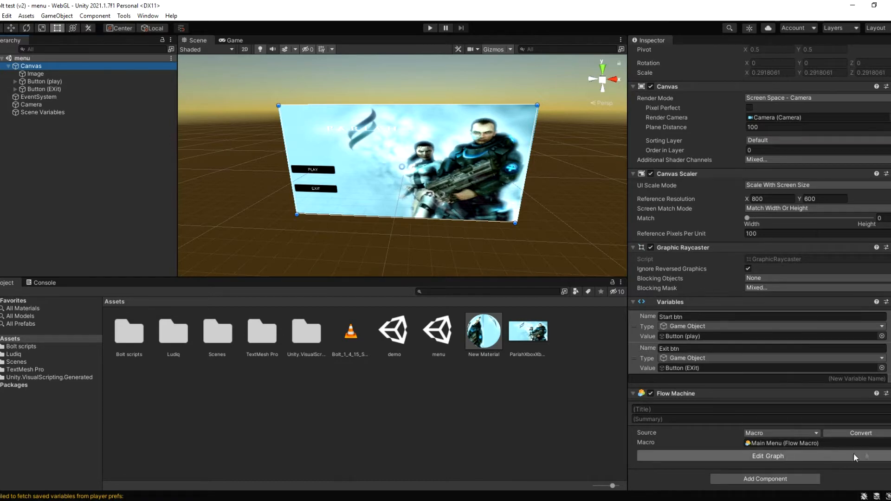
pyautogui.click(882, 443)
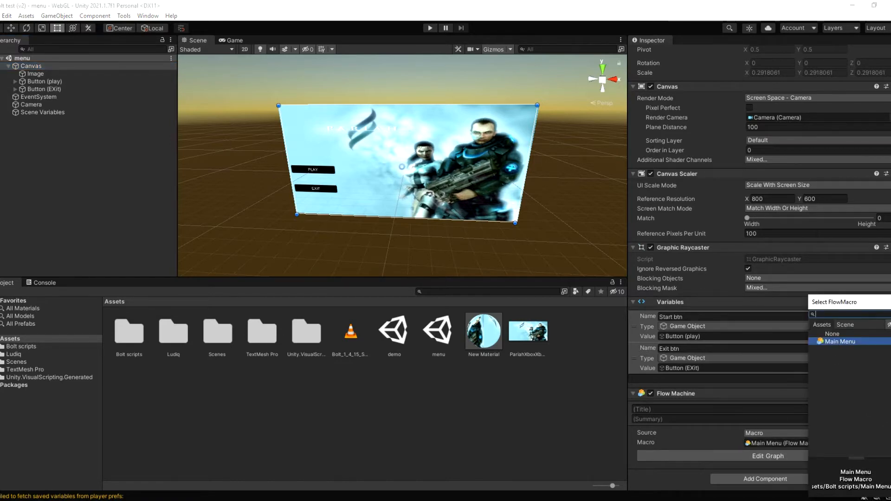
pyautogui.doubleClick(843, 342)
pyautogui.click(781, 456)
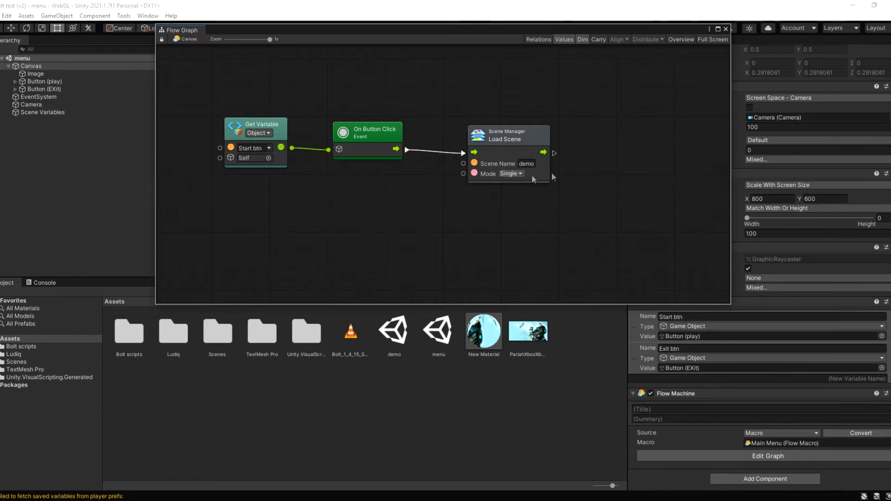
pyautogui.click(726, 29)
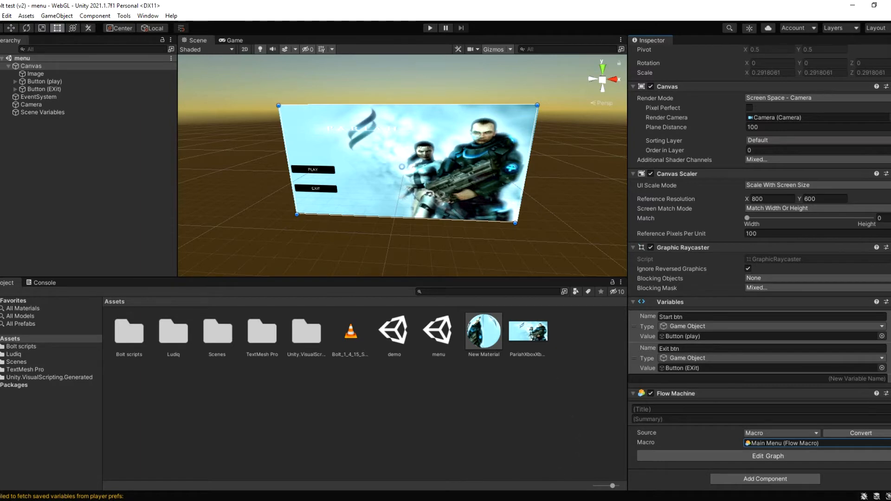
pyautogui.click(571, 390)
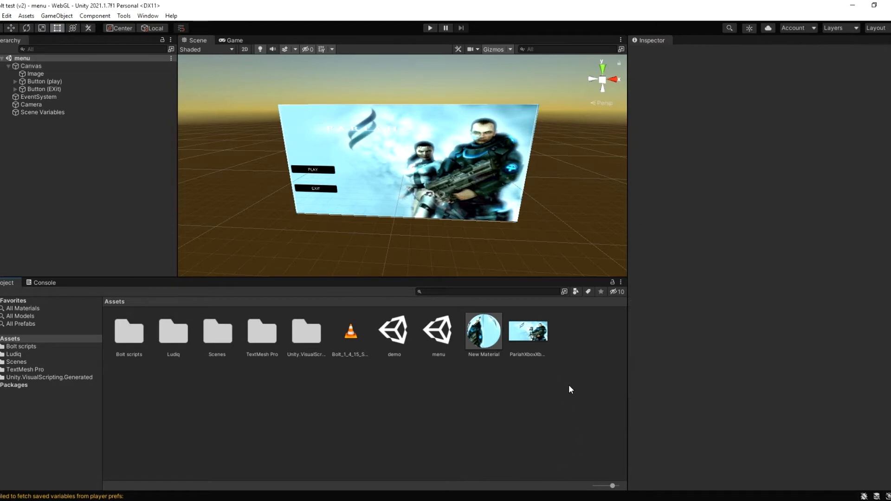
# Start a new project with the 3D template and name it "Bolt menu"
pyautogui.click(1, 16)
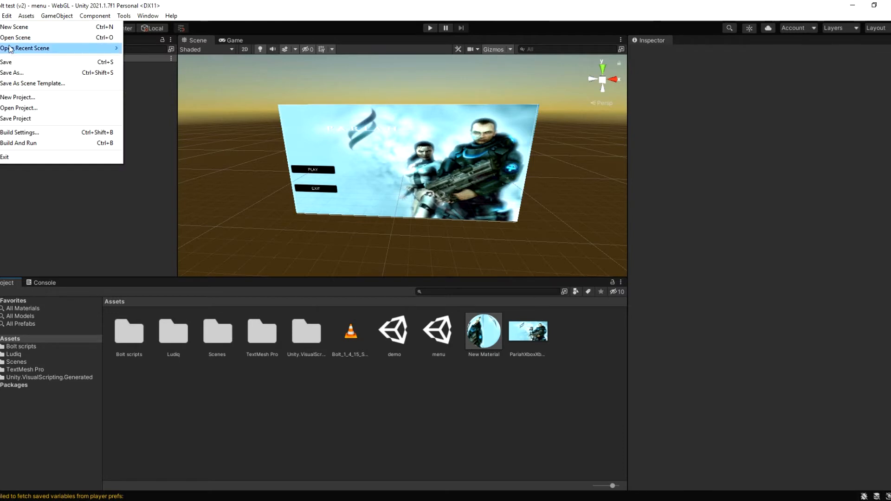
pyautogui.click(28, 97)
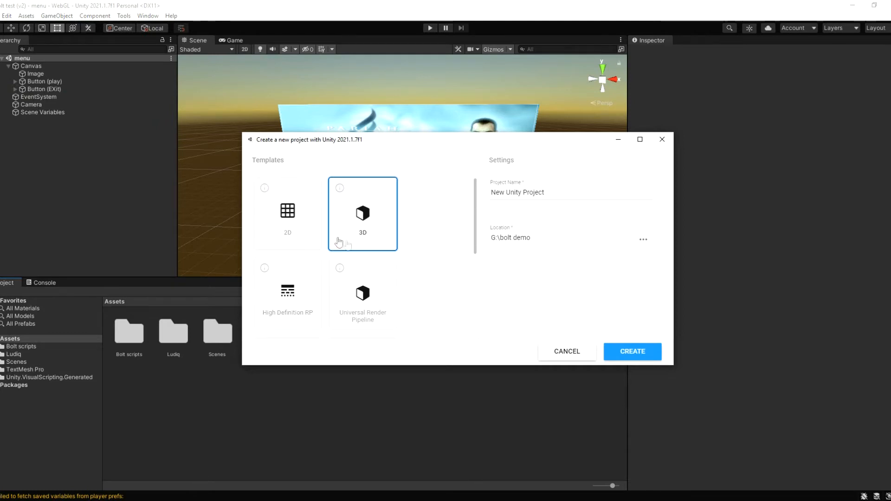
pyautogui.scroll(-5, 409, 306)
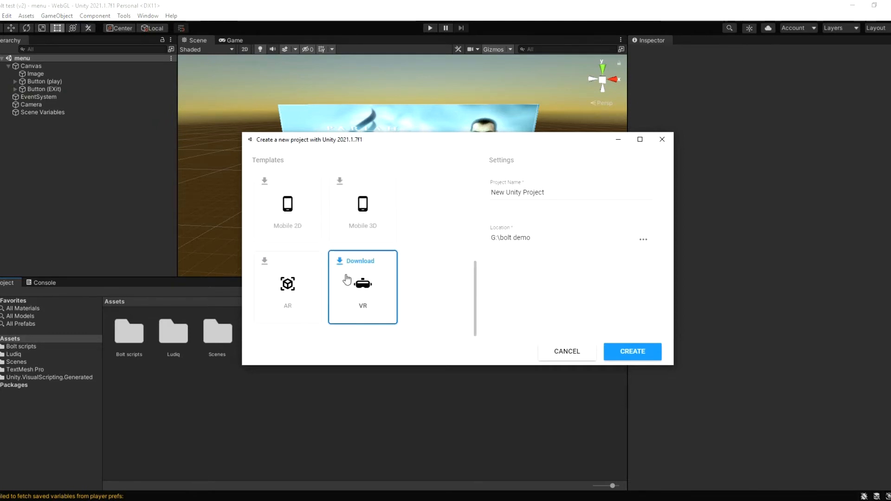
pyautogui.scroll(2, 350, 274)
pyautogui.scroll(1, 334, 263)
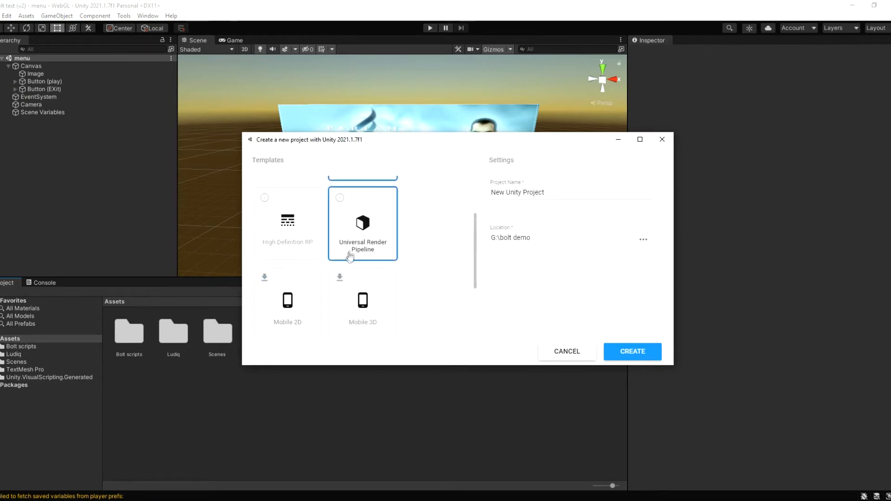
pyautogui.scroll(1, 309, 253)
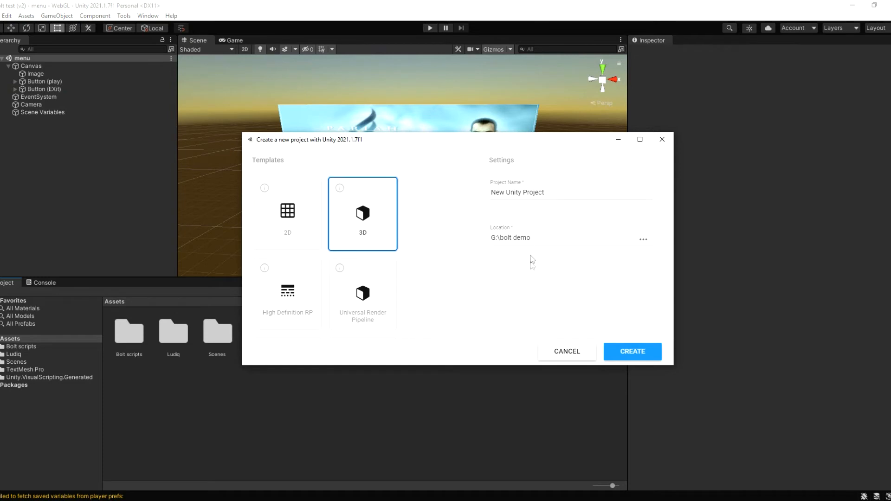
pyautogui.click(496, 241)
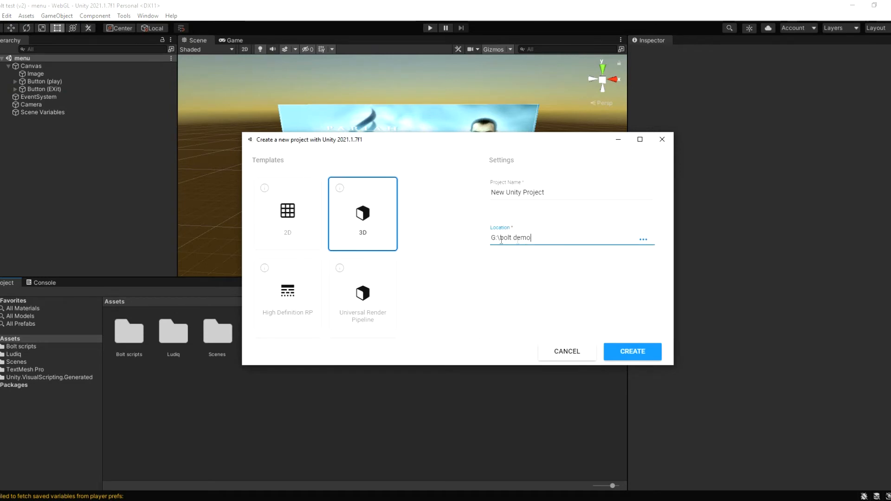
pyautogui.click(557, 193)
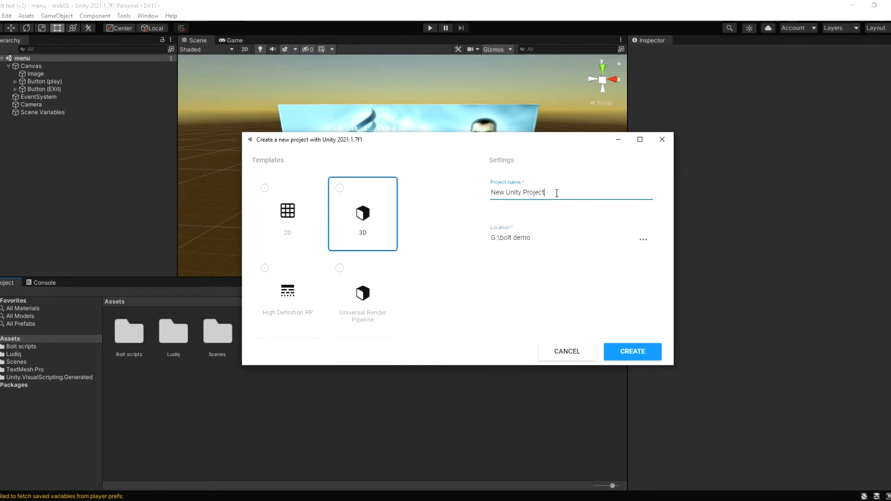
pyautogui.moveTo(557, 193); pyautogui.dragTo(427, 183)
pyautogui.press('BackSpace')
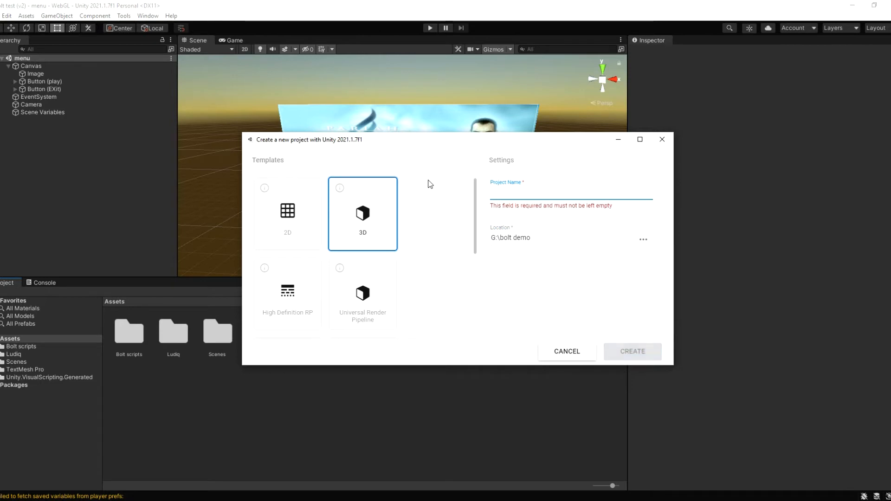
pyautogui.write('Bolt ')
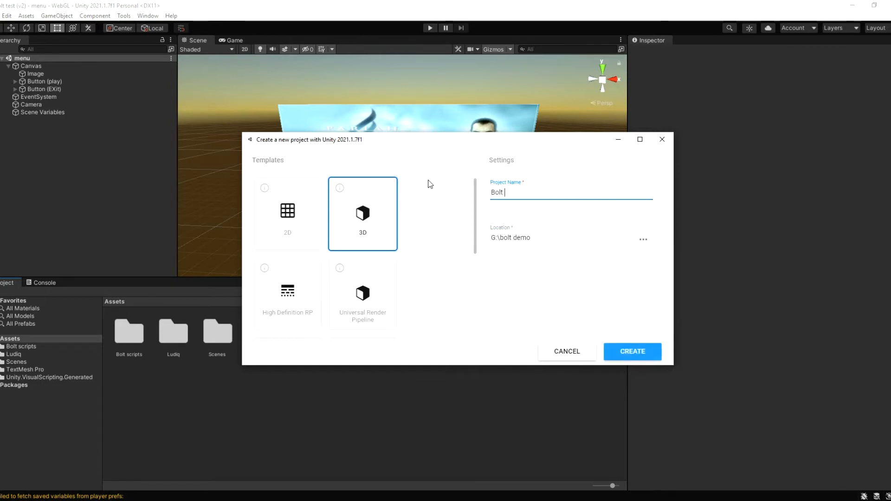
pyautogui.write('menu')
# Set the project location to G:\bolt demo\menu and create the project
pyautogui.click(530, 239)
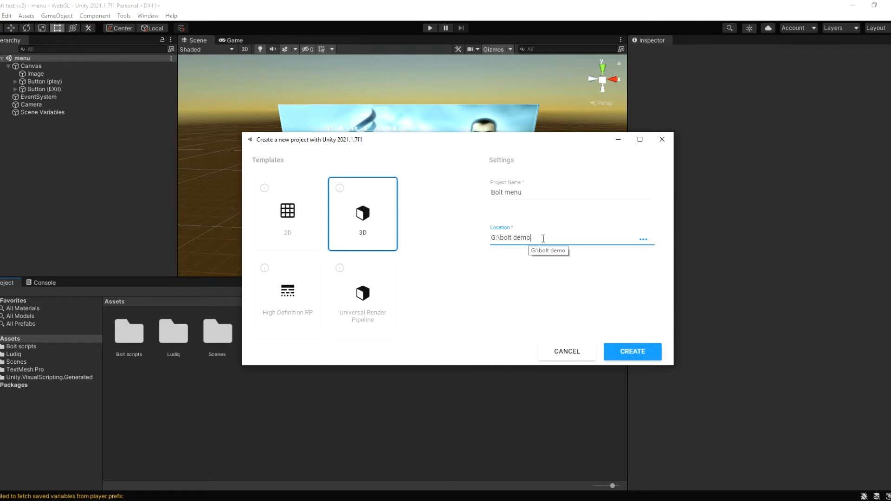
pyautogui.write('\\')
pyautogui.write('nety')
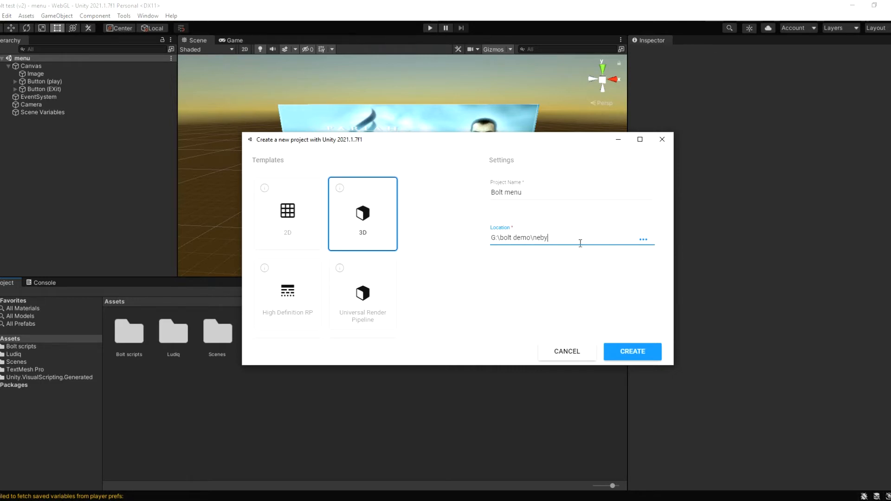
pyautogui.press('BackSpace')
pyautogui.press('BackSpace')
pyautogui.press('BackSpace')
pyautogui.press('BackSpace')
pyautogui.write('mennu')
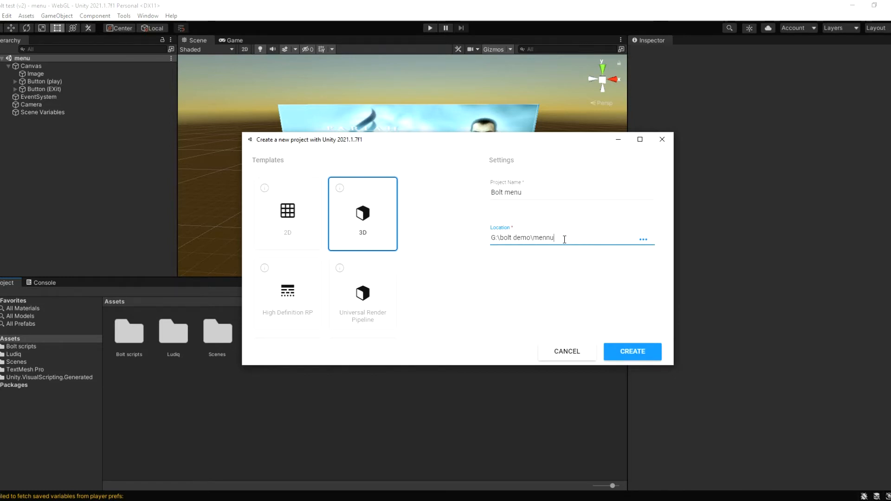
pyautogui.press('BackSpace')
pyautogui.write('u')
pyautogui.click(634, 352)
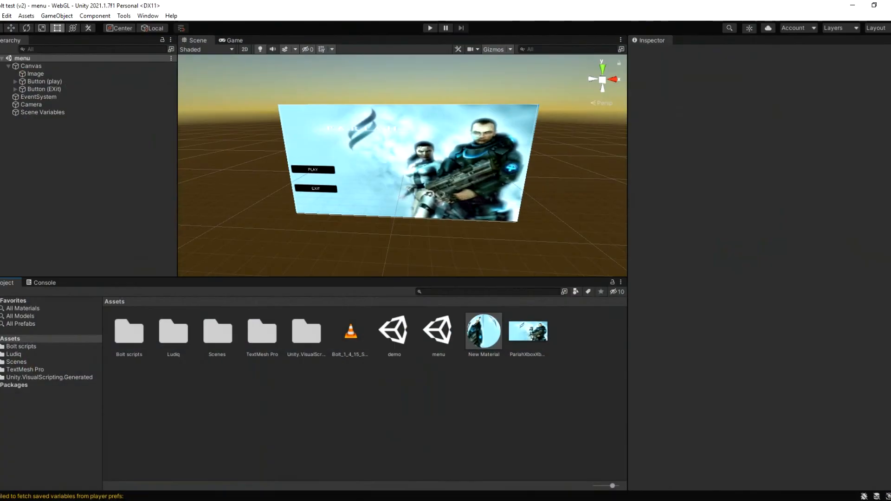
# Switch to the new Bolt menu project and show My Assets in the Package Manager
pyautogui.click(397, 500)
pyautogui.click(429, 481)
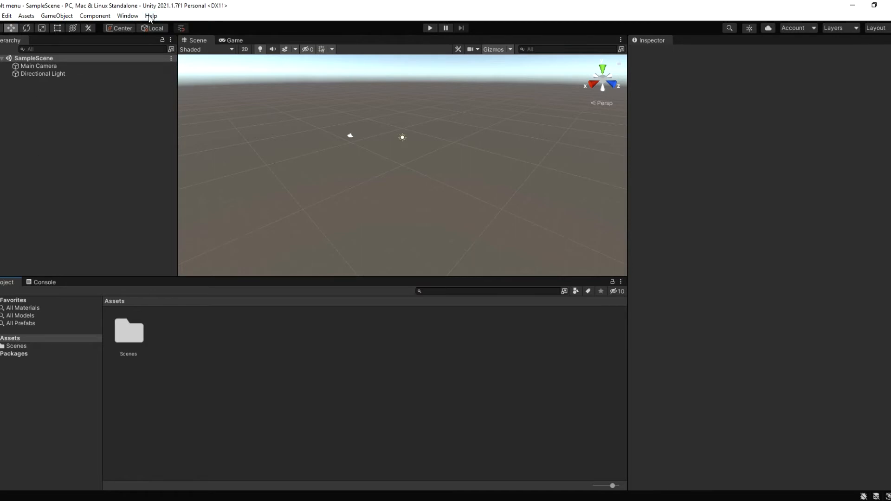
pyautogui.click(132, 16)
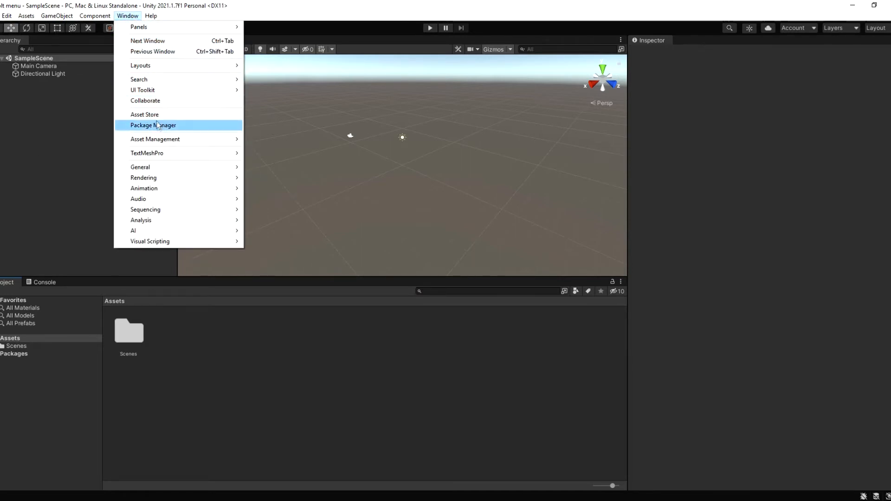
pyautogui.moveTo(1, 16)
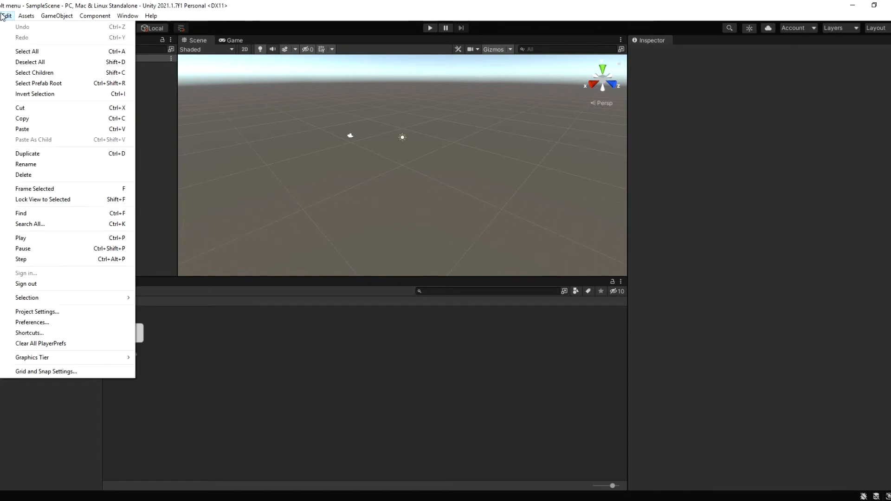
pyautogui.moveTo(127, 16)
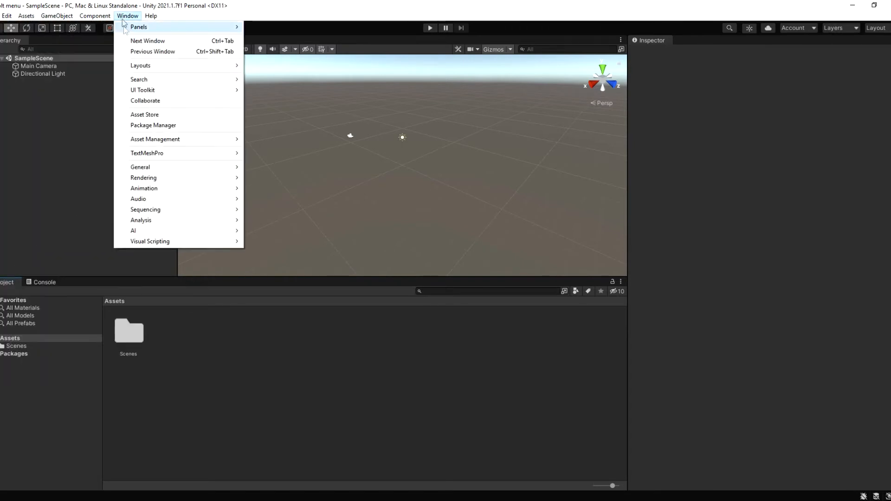
pyautogui.moveTo(164, 140)
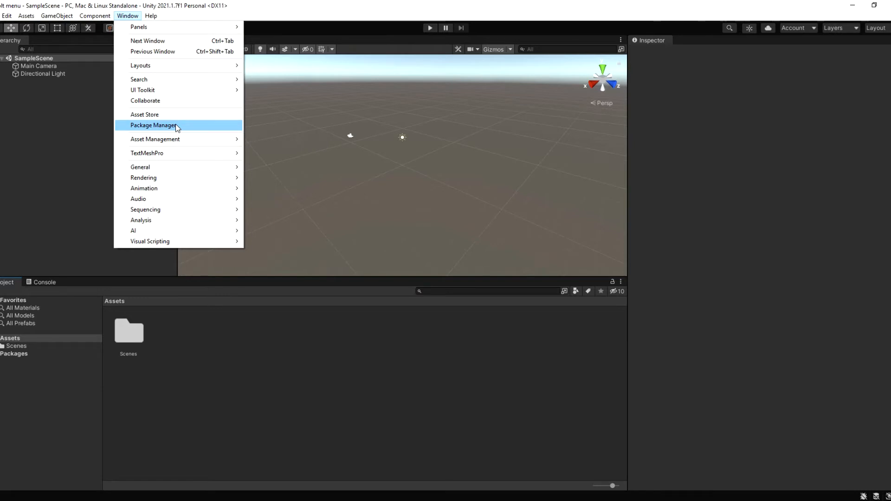
pyautogui.click(180, 124)
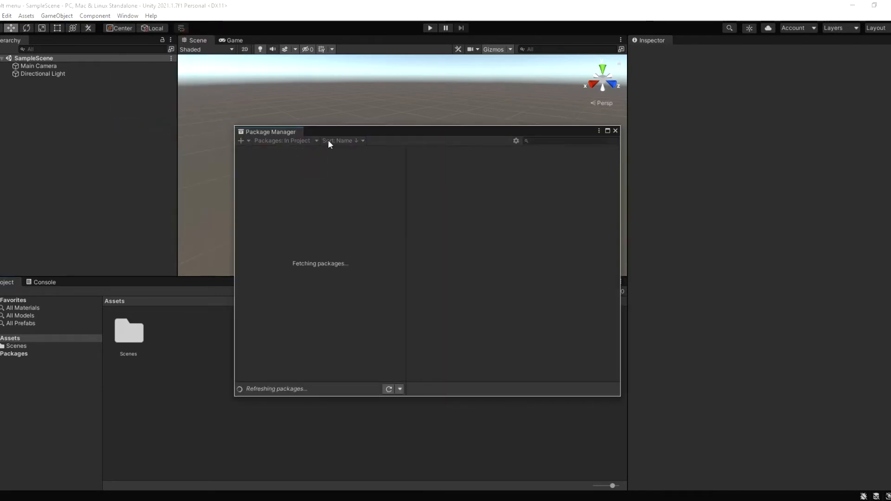
pyautogui.click(299, 141)
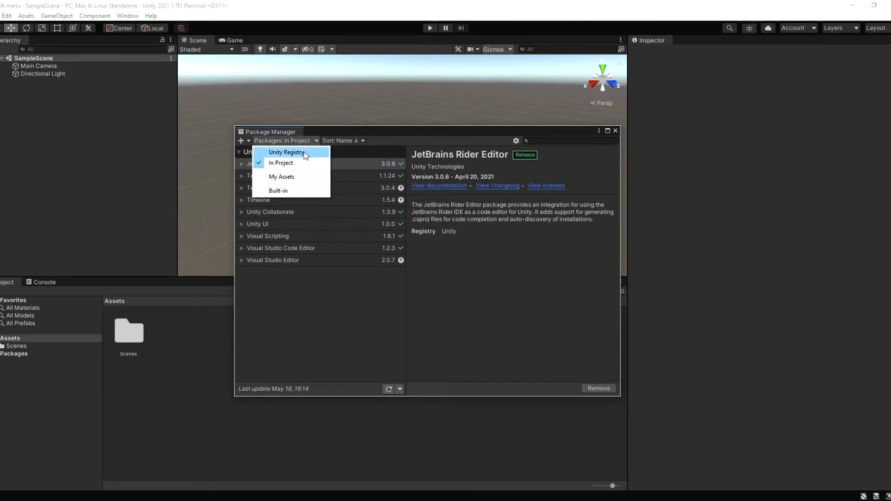
pyautogui.click(298, 178)
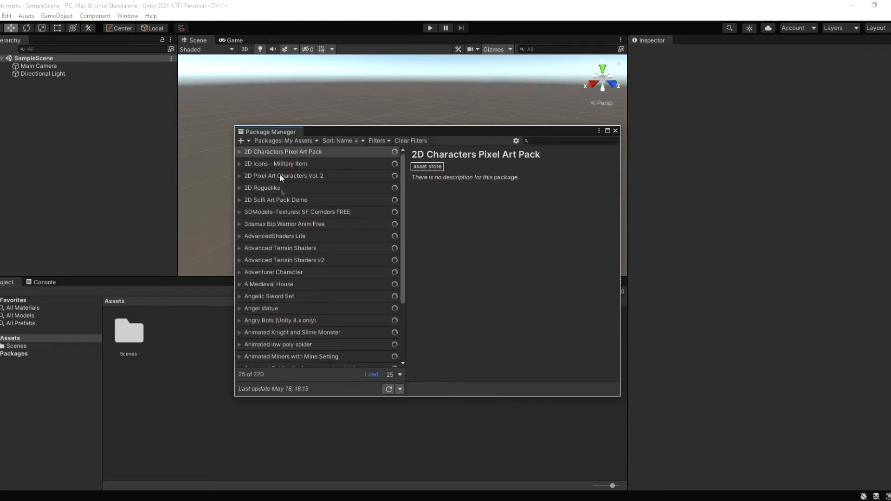
# Check the packages installed in the project, including Visual Scripting, Unity UI and Visual Studio Code Editor, and close the Package Manager
pyautogui.click(263, 140)
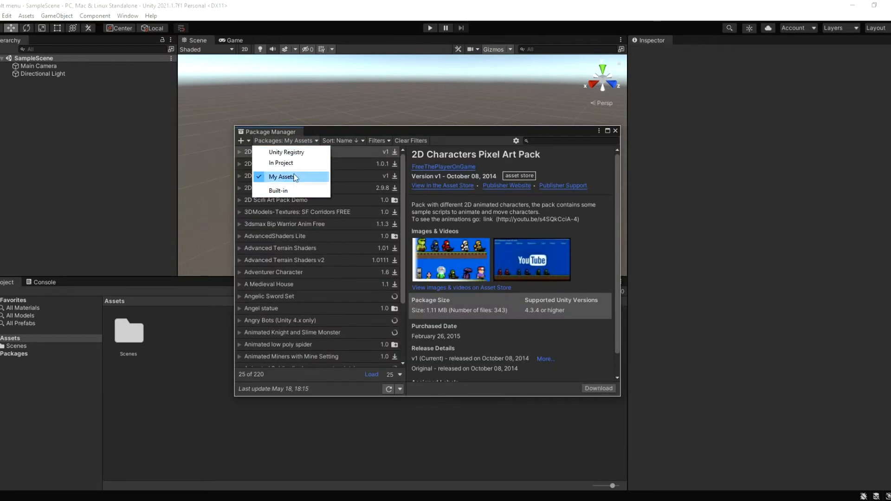
pyautogui.click(295, 165)
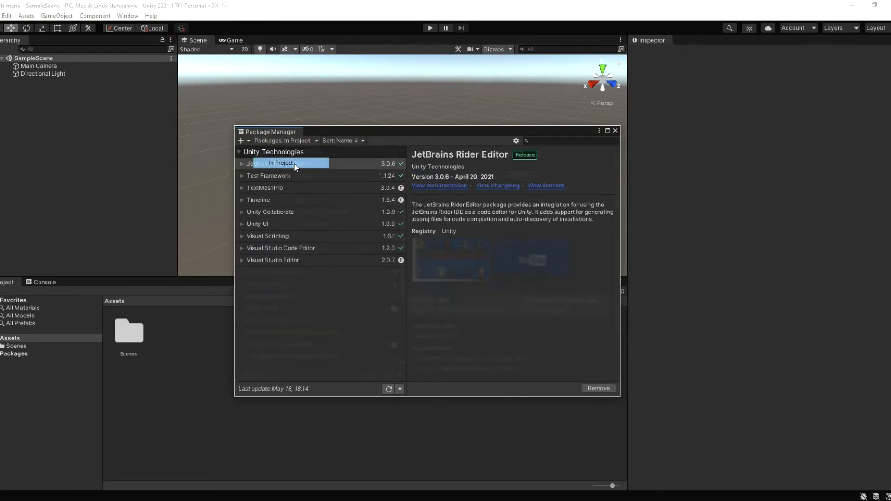
pyautogui.click(241, 235)
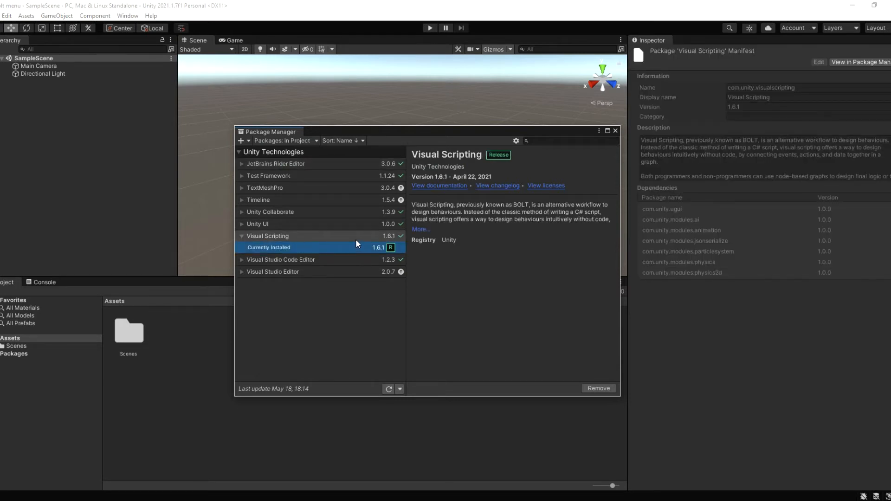
pyautogui.click(287, 222)
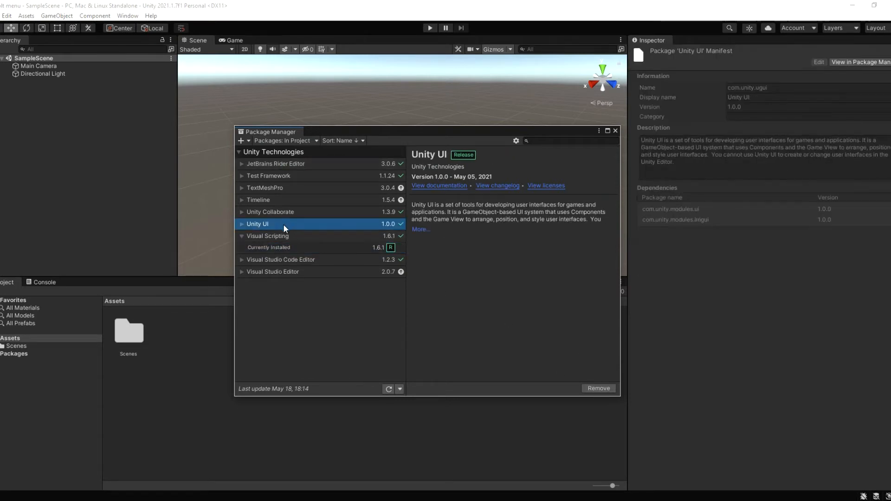
pyautogui.click(245, 259)
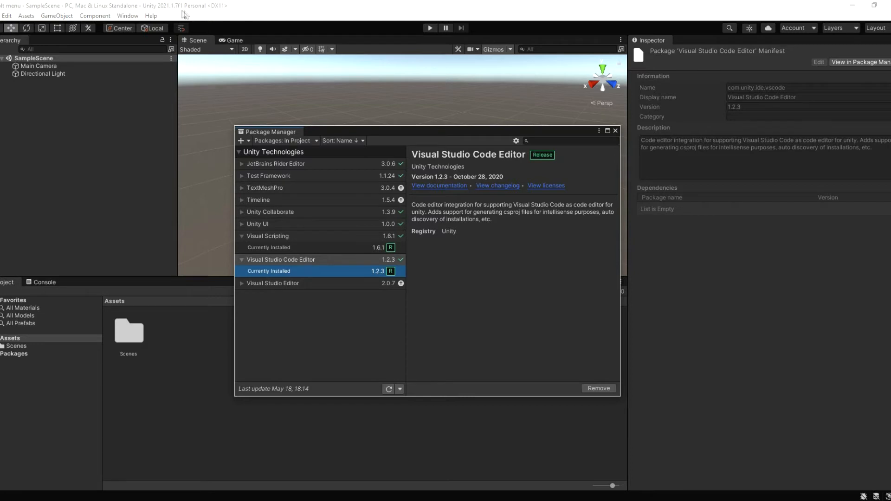
pyautogui.click(615, 131)
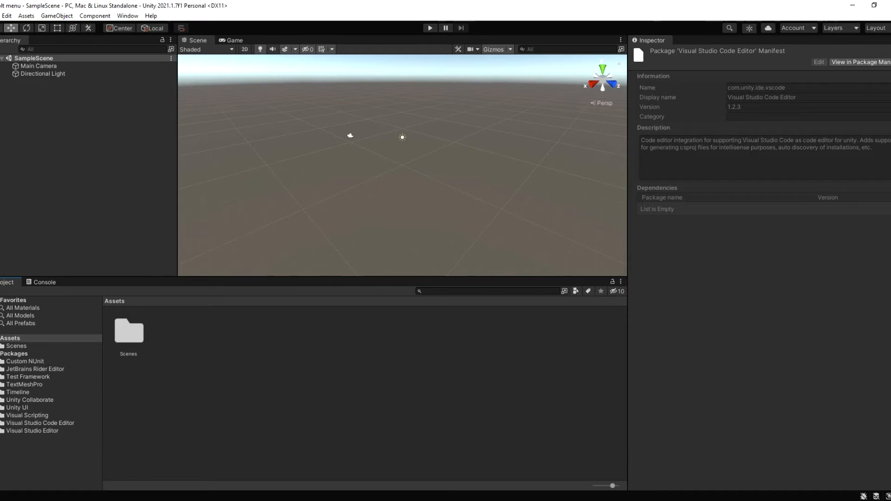
pyautogui.click(1, 15)
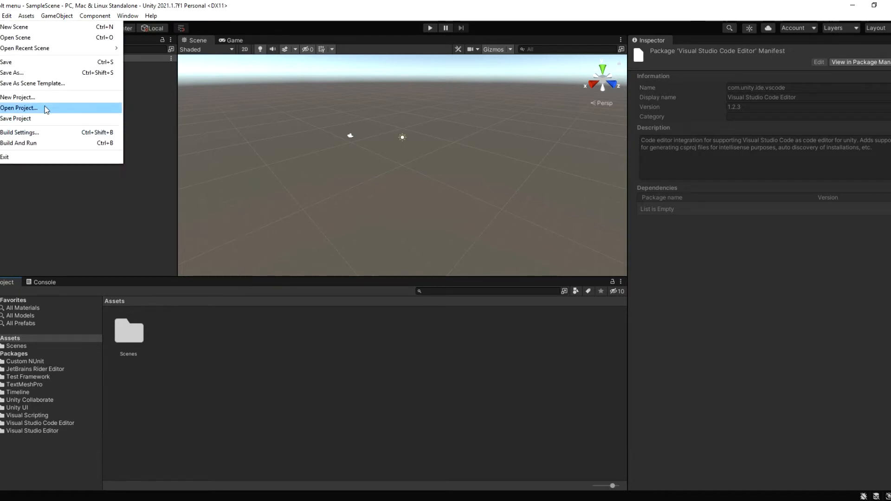
pyautogui.click(47, 132)
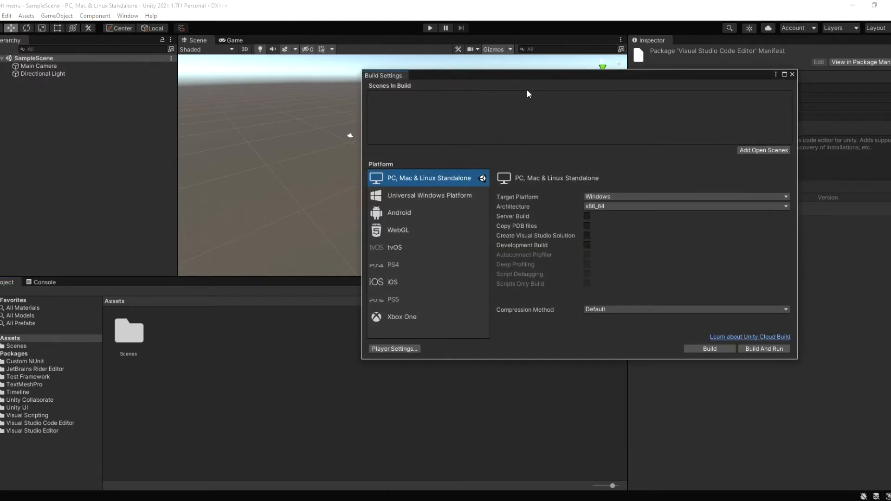
pyautogui.moveTo(532, 78); pyautogui.dragTo(392, 130)
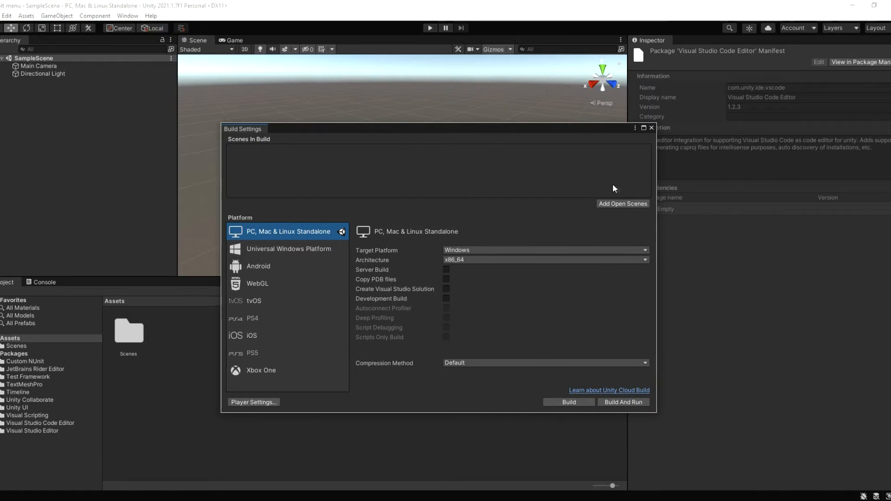
pyautogui.click(651, 128)
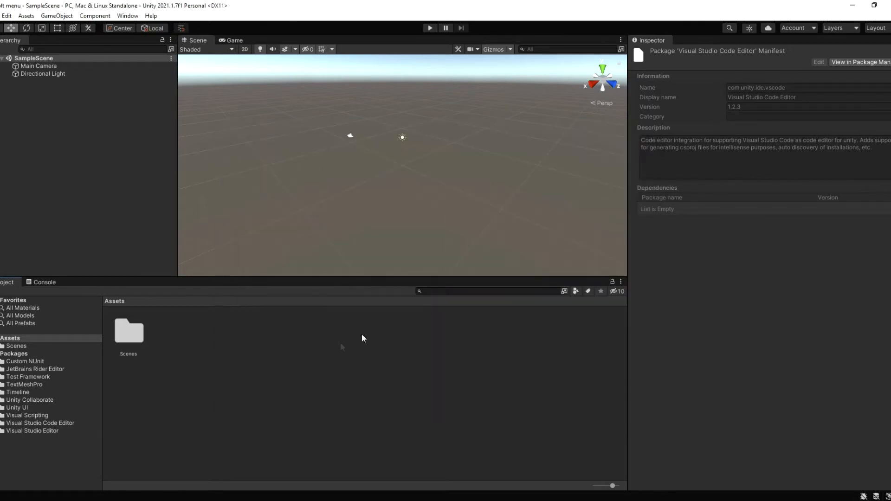
# Start saving the current scene under a new name and create a "Menu test" folder inside the project's Assets folder
pyautogui.click(1, 16)
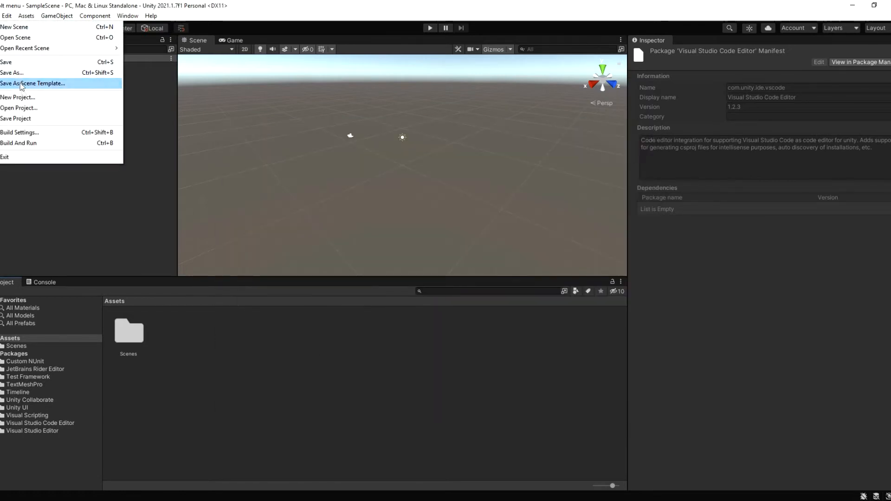
pyautogui.click(22, 74)
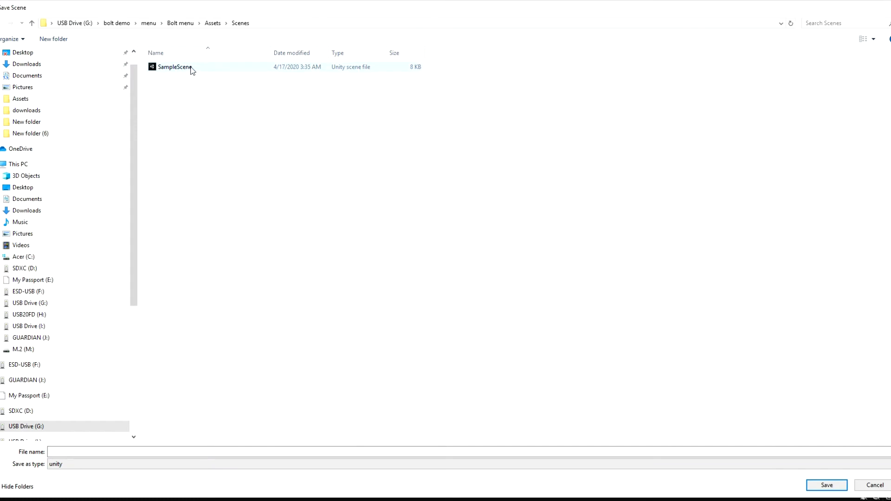
pyautogui.click(213, 23)
pyautogui.rightClick(195, 124)
pyautogui.moveTo(211, 241)
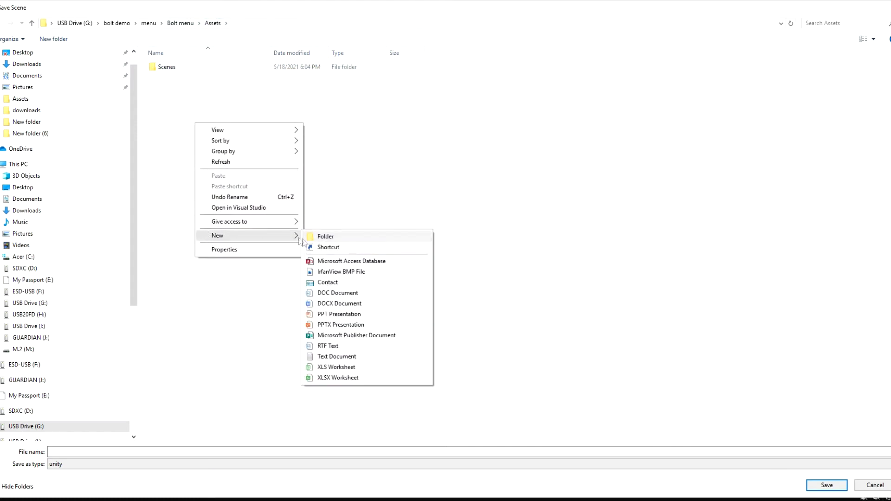
pyautogui.click(322, 235)
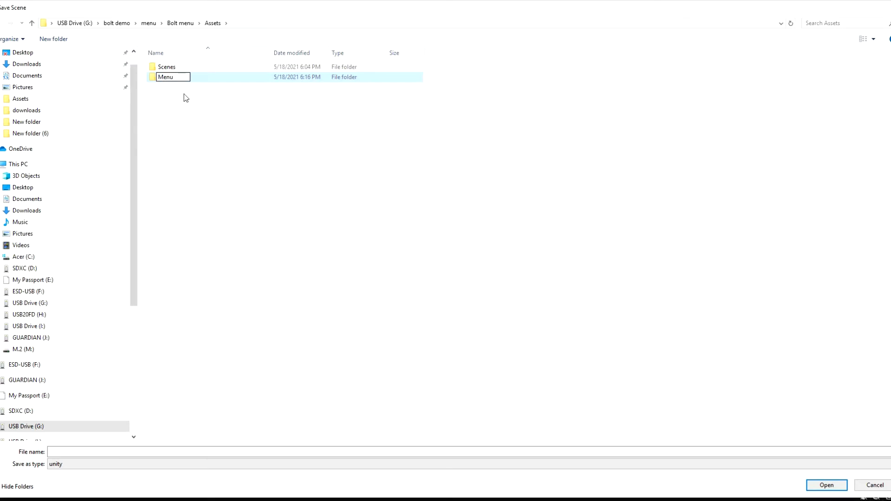
pyautogui.write('Menu test')
pyautogui.press('Return')
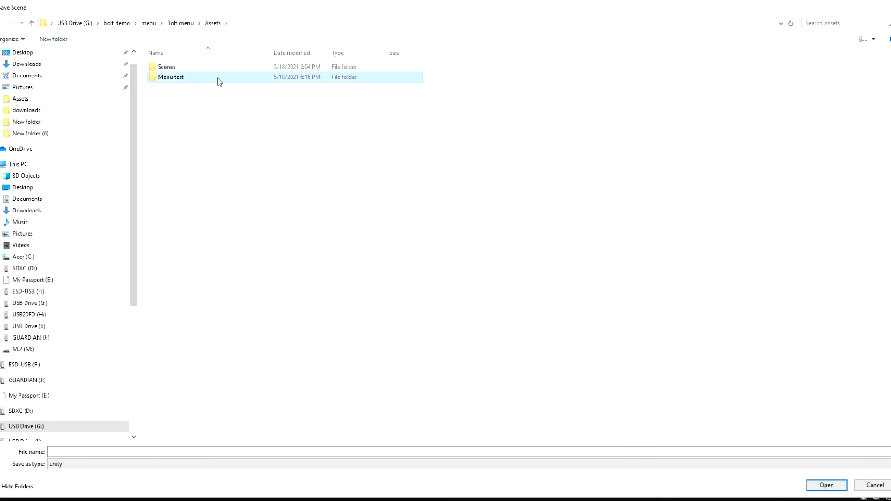
# Save the scene as "menu" in the Menu test folder
pyautogui.doubleClick(219, 79)
pyautogui.click(70, 452)
pyautogui.write('menu')
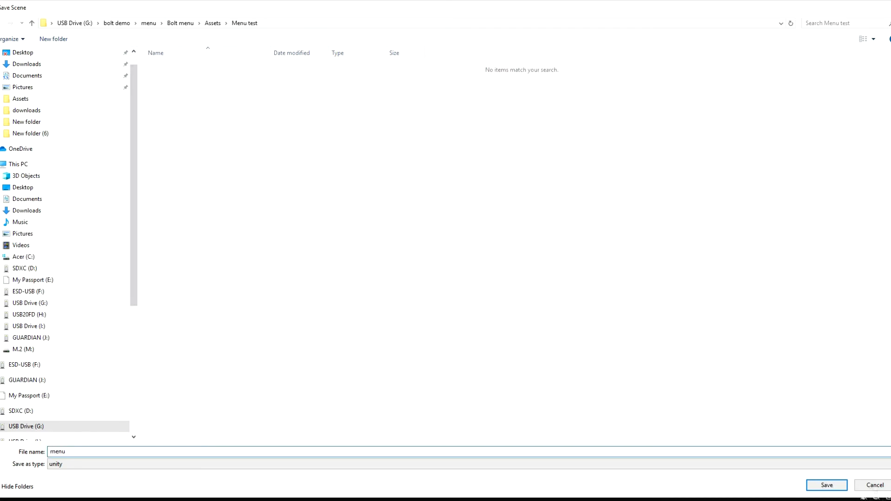
pyautogui.click(827, 485)
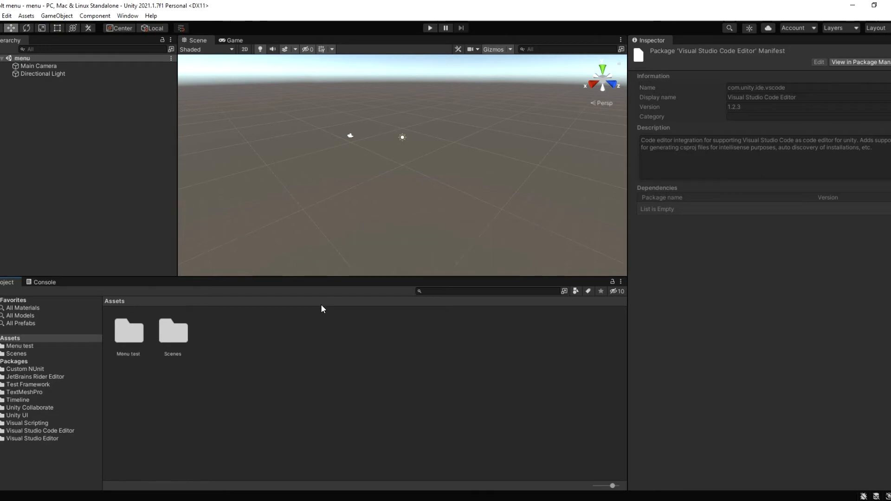
# Create a new scene from the Basic (Built-in) template and save it as "test level" in the Menu test folder
pyautogui.click(1, 16)
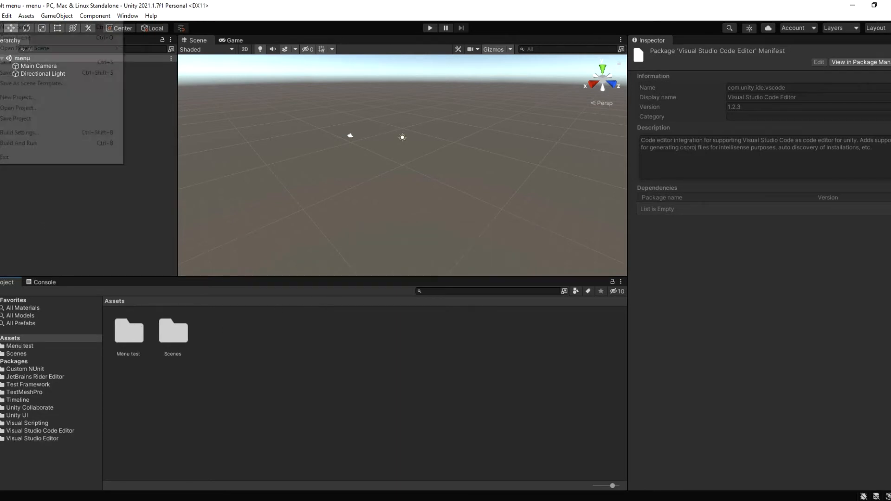
pyautogui.click(5, 26)
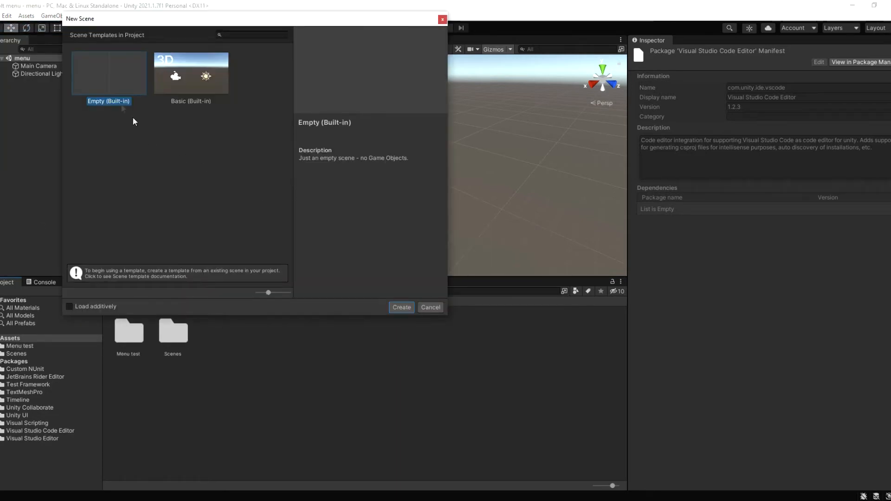
pyautogui.doubleClick(180, 79)
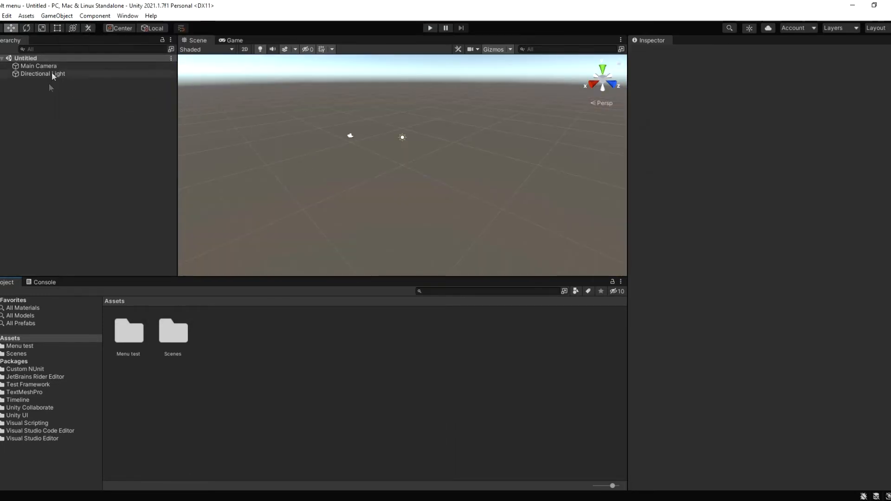
pyautogui.click(1, 15)
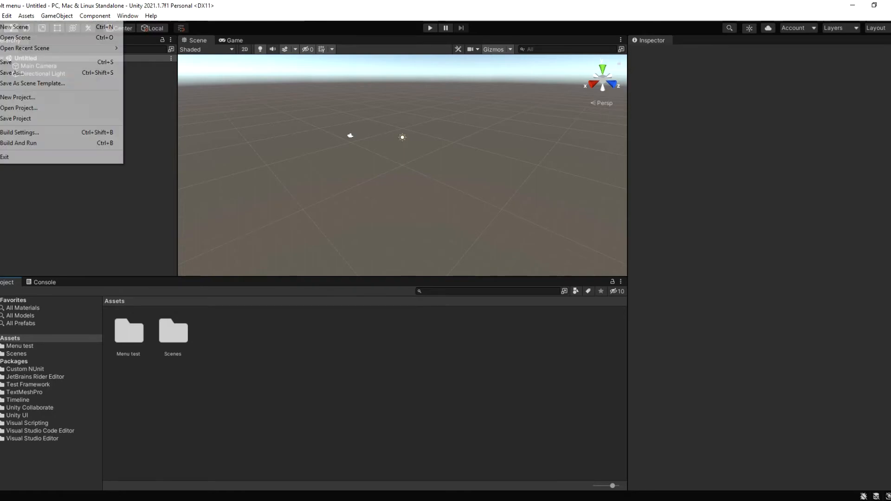
pyautogui.click(24, 72)
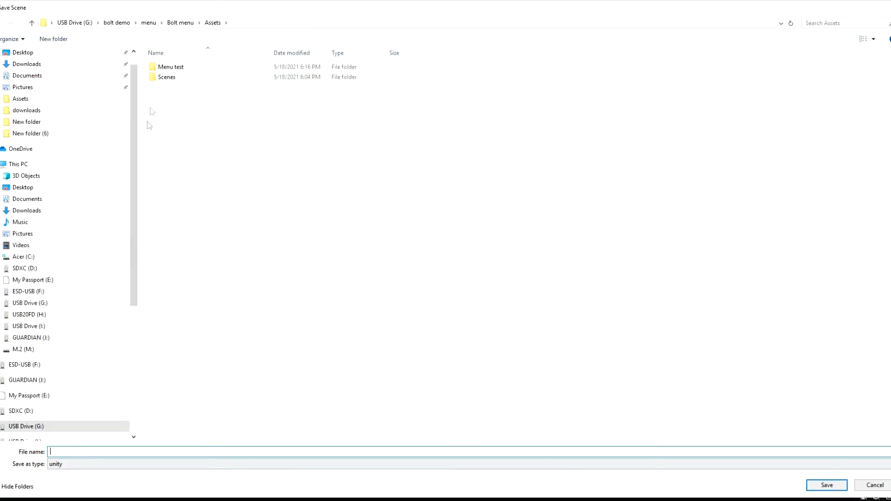
pyautogui.doubleClick(179, 67)
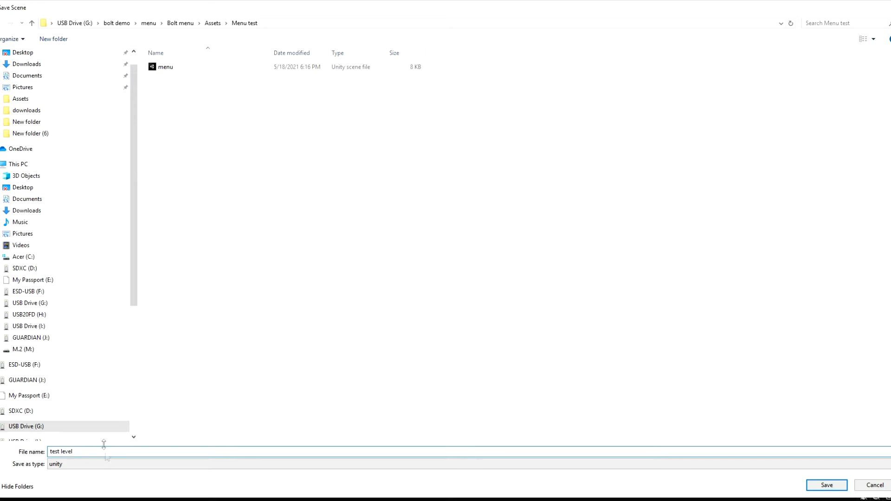
pyautogui.click(827, 485)
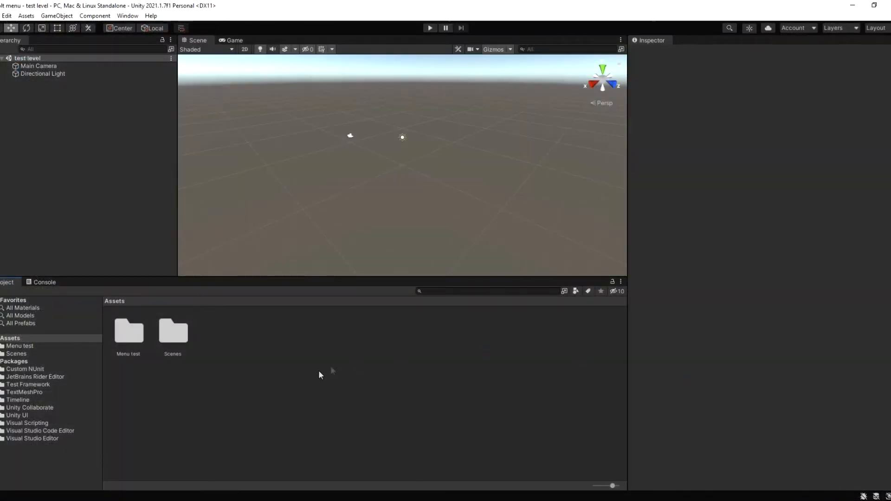
# Add the menu and test level scenes from the Menu test folder to Scenes In Build, with menu first
pyautogui.doubleClick(121, 338)
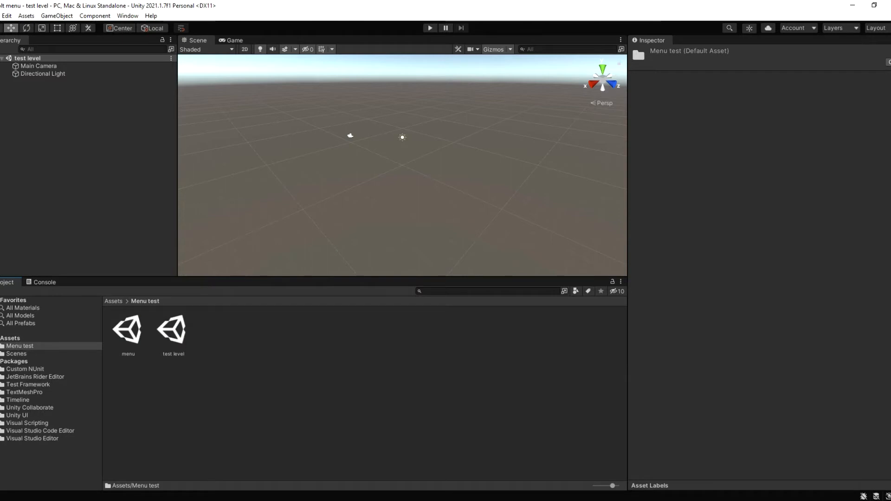
pyautogui.click(1, 15)
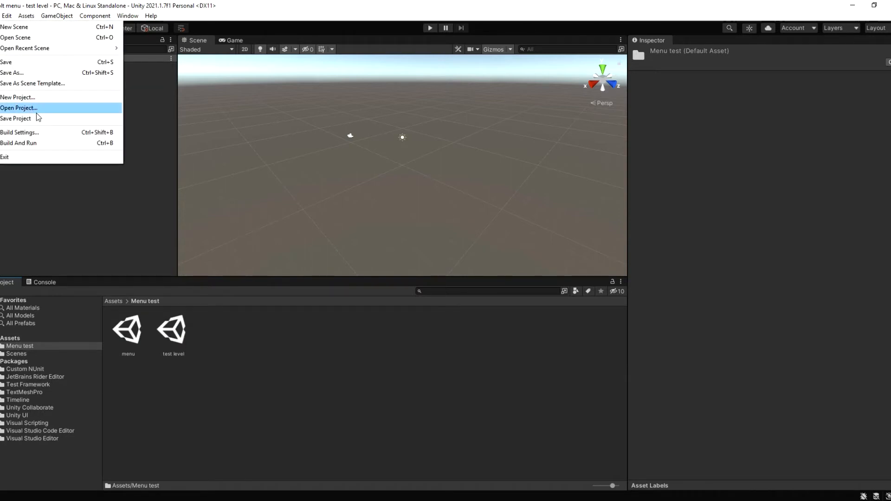
pyautogui.click(44, 133)
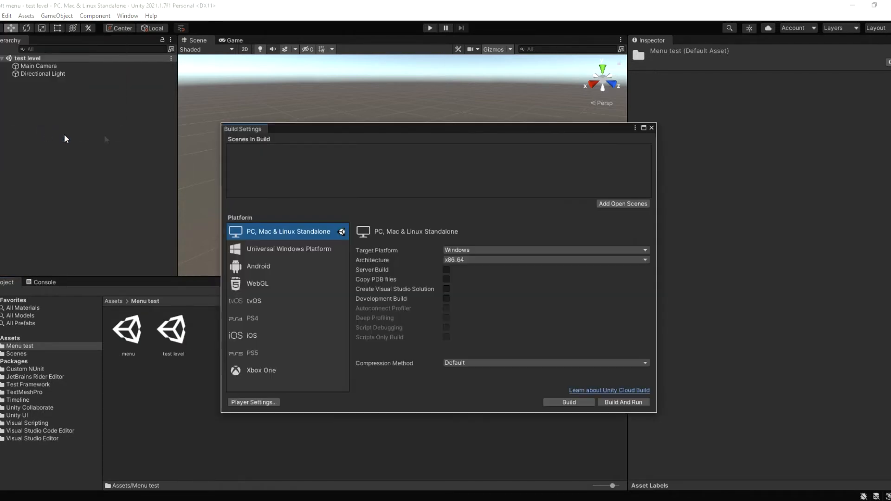
pyautogui.moveTo(343, 133); pyautogui.dragTo(358, 131)
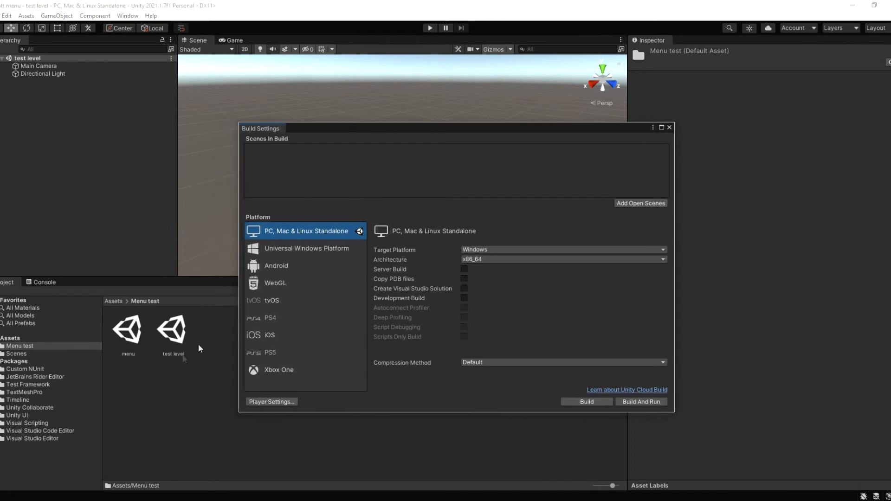
pyautogui.moveTo(127, 330); pyautogui.dragTo(304, 177)
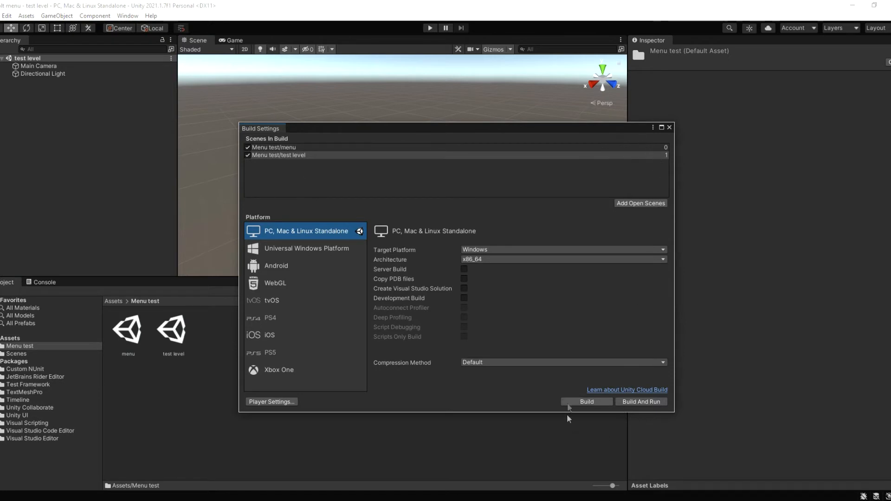
# Switch the build platform to WebGL with Development Build enabled and close the Build Settings
pyautogui.click(266, 284)
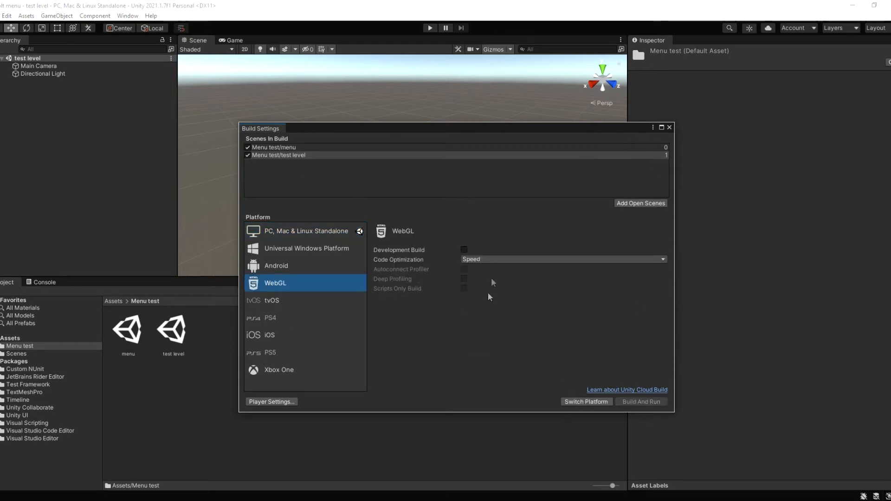
pyautogui.click(465, 250)
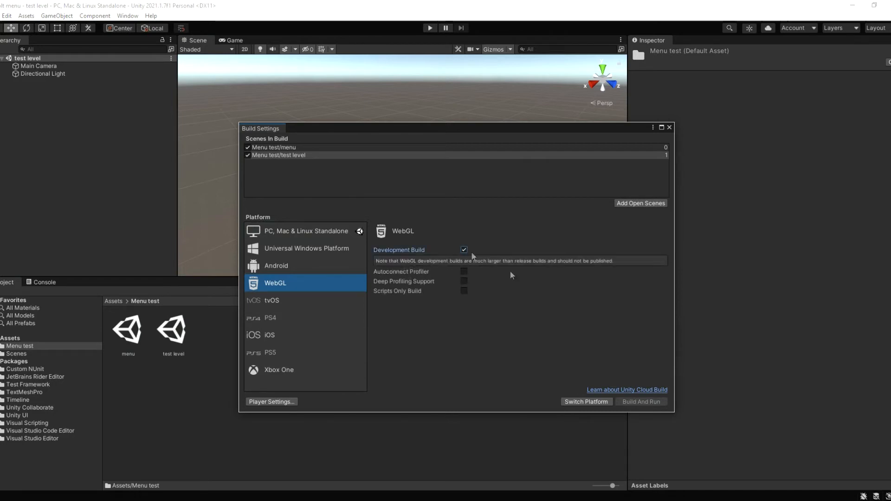
pyautogui.click(586, 401)
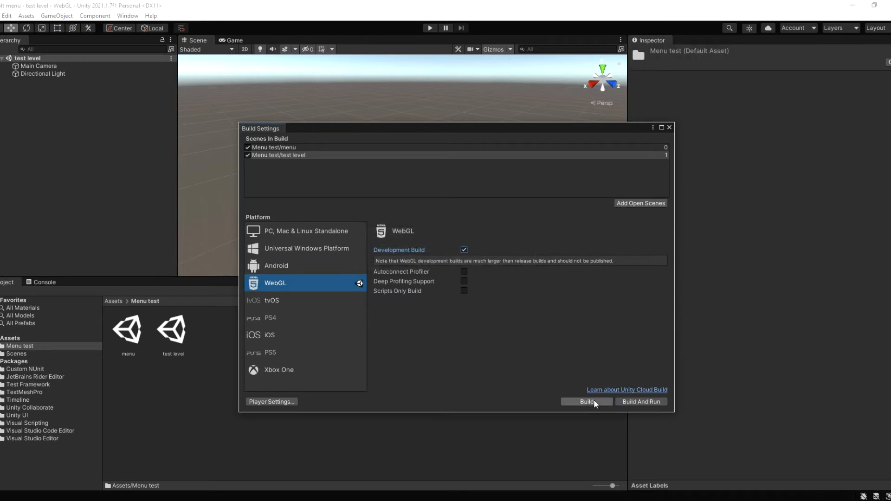
pyautogui.click(670, 128)
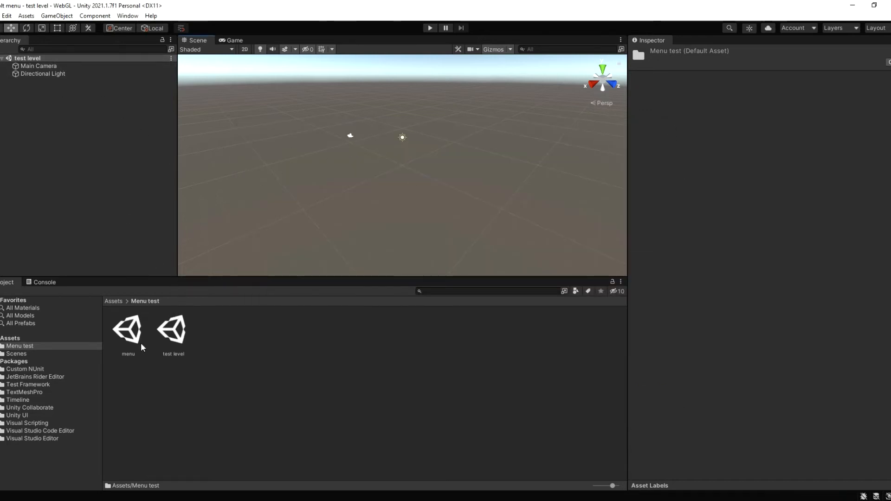
# Open the menu scene from the Menu test folder
pyautogui.click(0, 16)
pyautogui.click(0, 16)
pyautogui.click(0, 15)
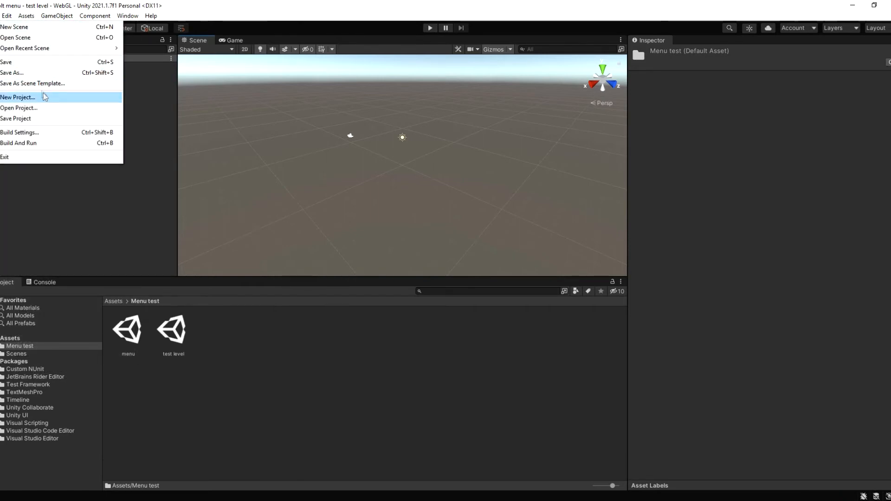
pyautogui.click(38, 37)
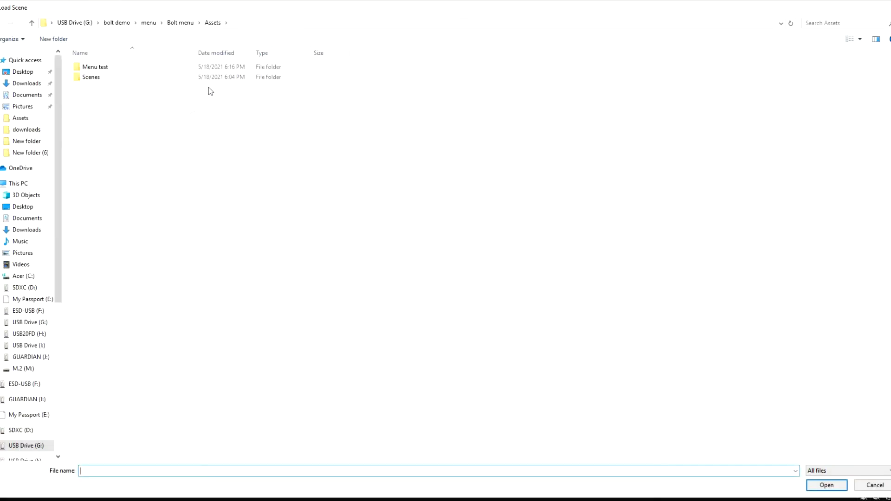
pyautogui.doubleClick(116, 70)
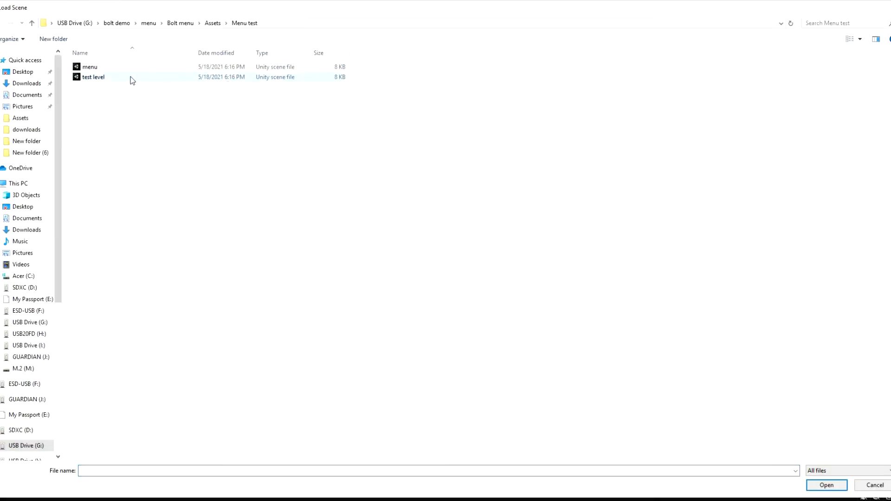
pyautogui.doubleClick(103, 71)
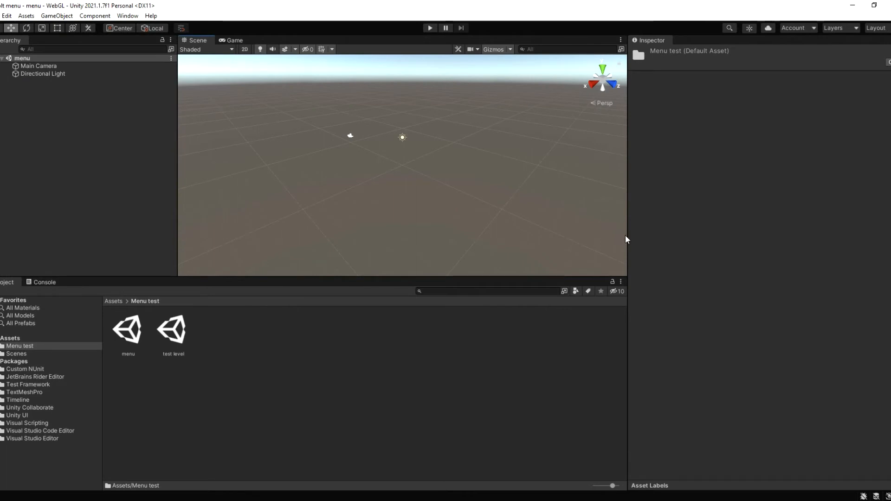
# Add a UI Canvas to the menu scene and set its Render Mode to Screen Space - Camera
pyautogui.click(51, 58)
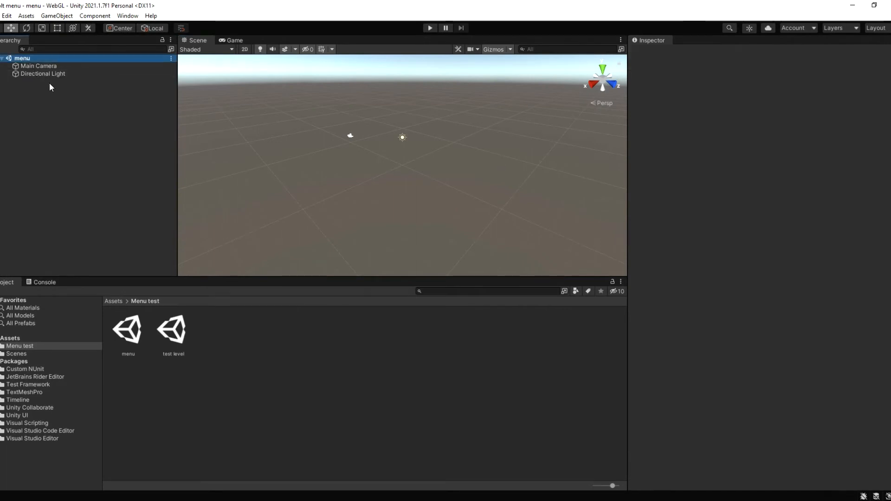
pyautogui.rightClick(37, 86)
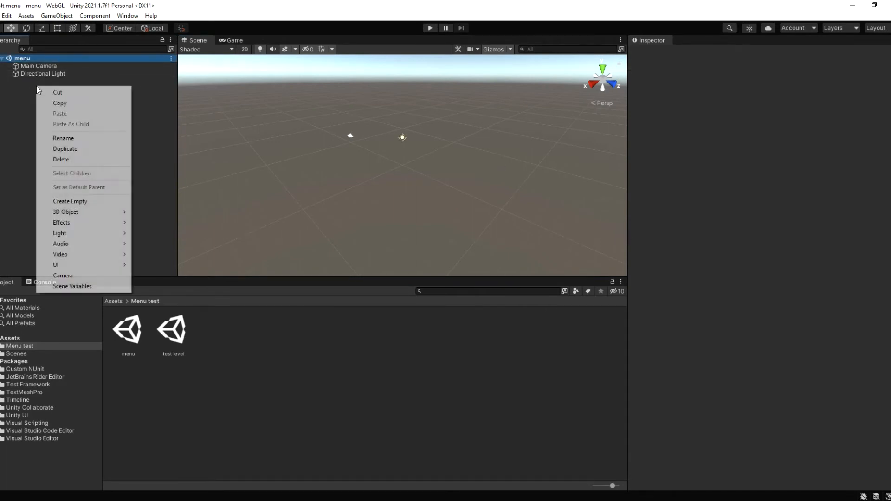
pyautogui.moveTo(77, 267)
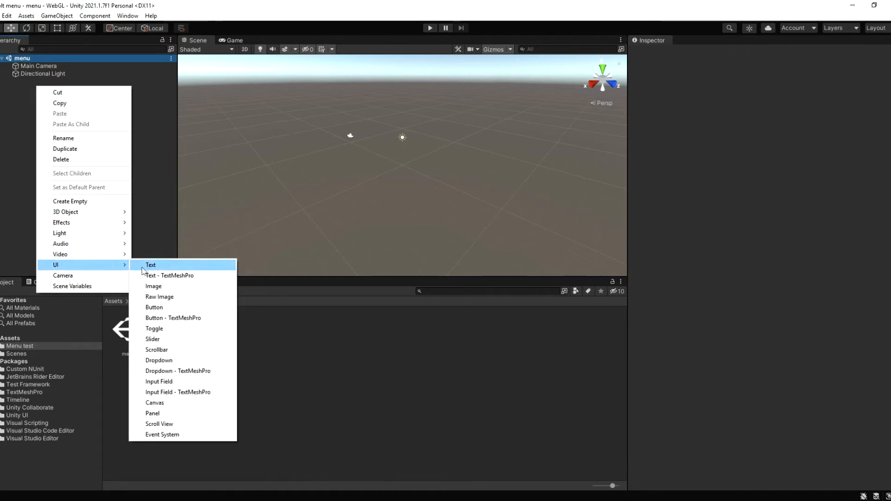
pyautogui.click(187, 403)
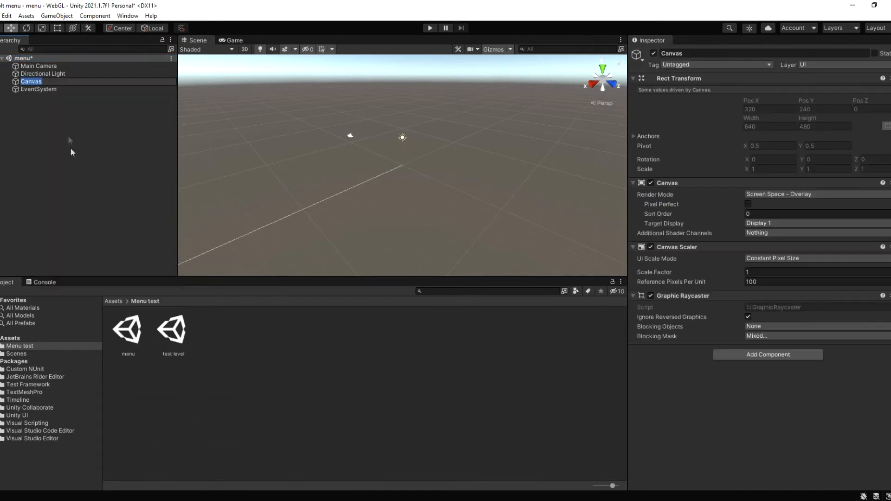
pyautogui.click(695, 54)
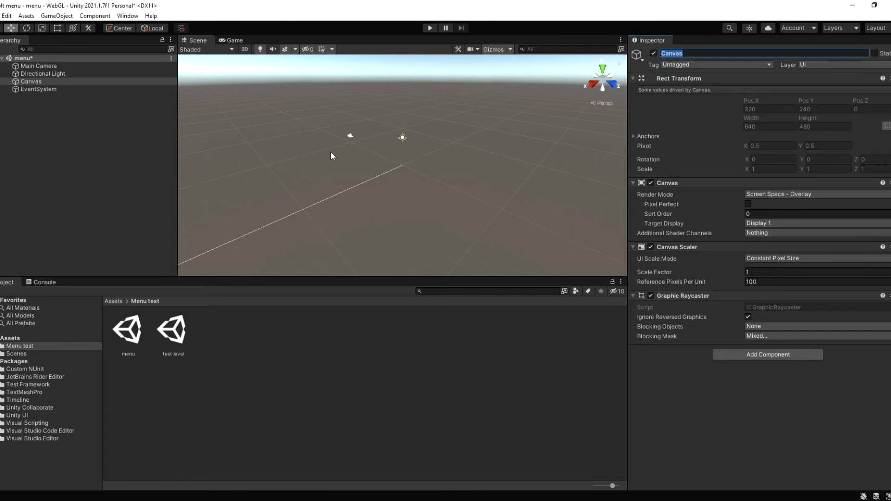
pyautogui.click(779, 195)
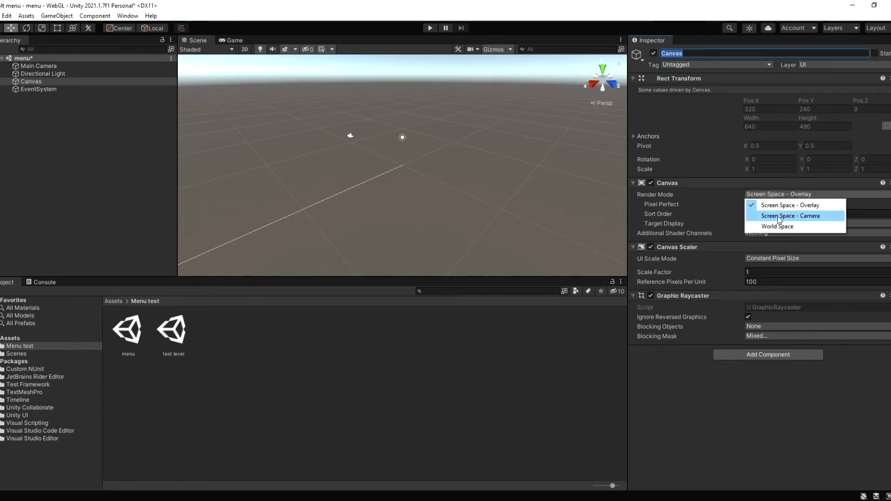
pyautogui.click(778, 217)
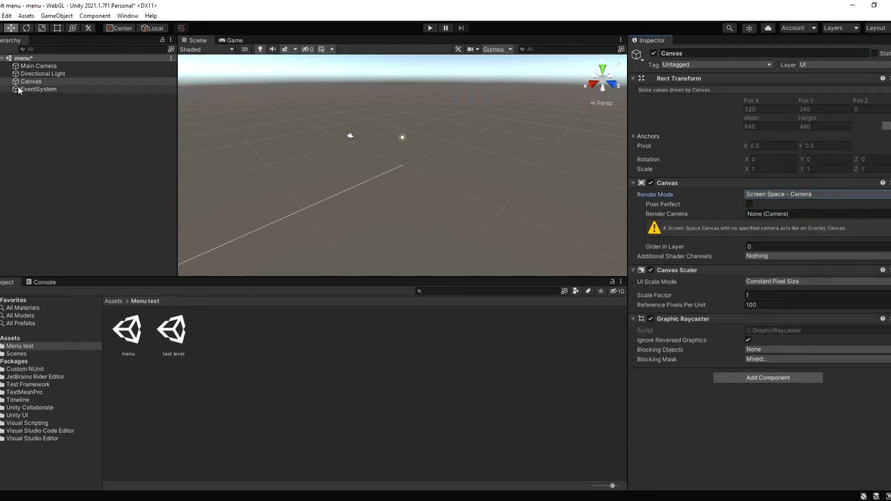
# Add a TextMeshPro button inside the Canvas and import the TMP Essentials
pyautogui.rightClick(36, 83)
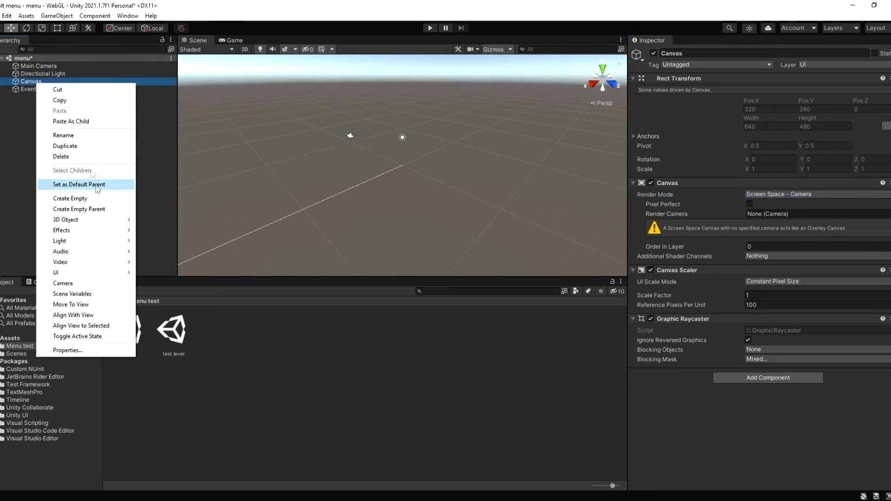
pyautogui.moveTo(95, 277)
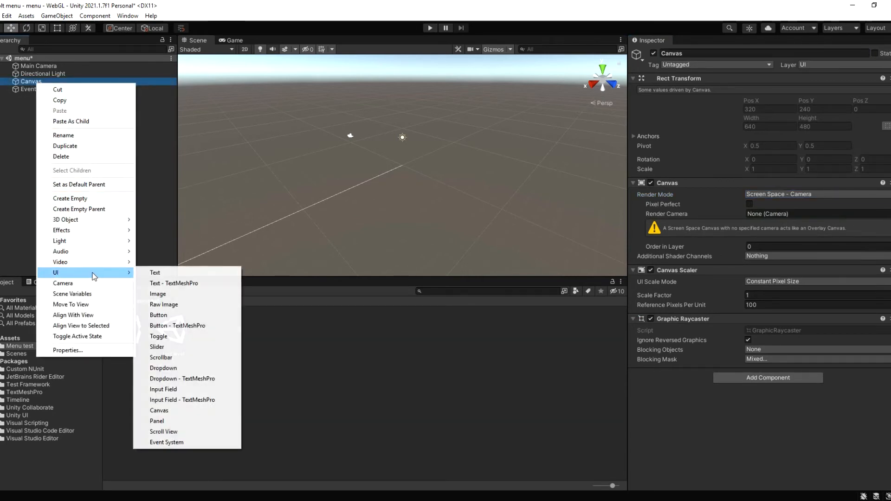
pyautogui.click(209, 326)
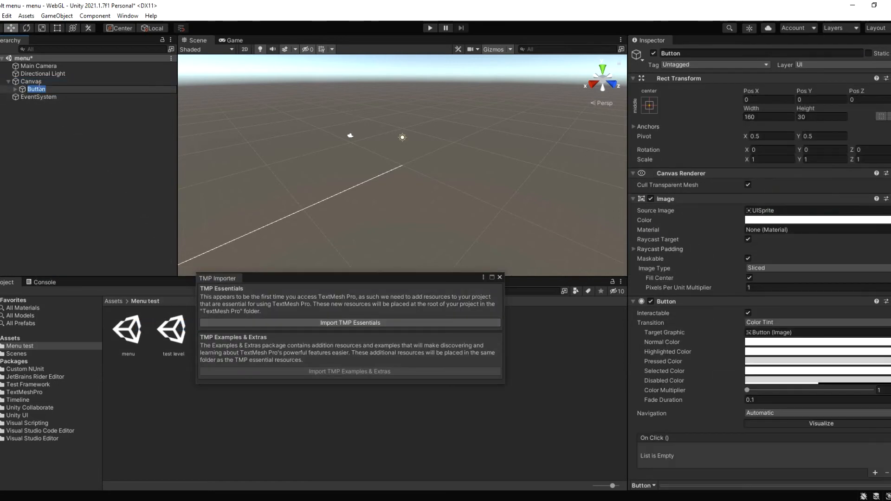
pyautogui.click(22, 91)
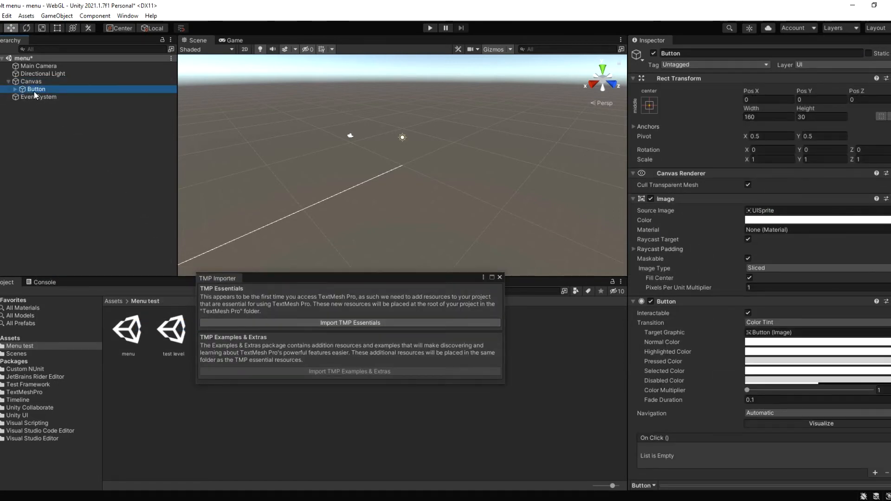
pyautogui.click(350, 322)
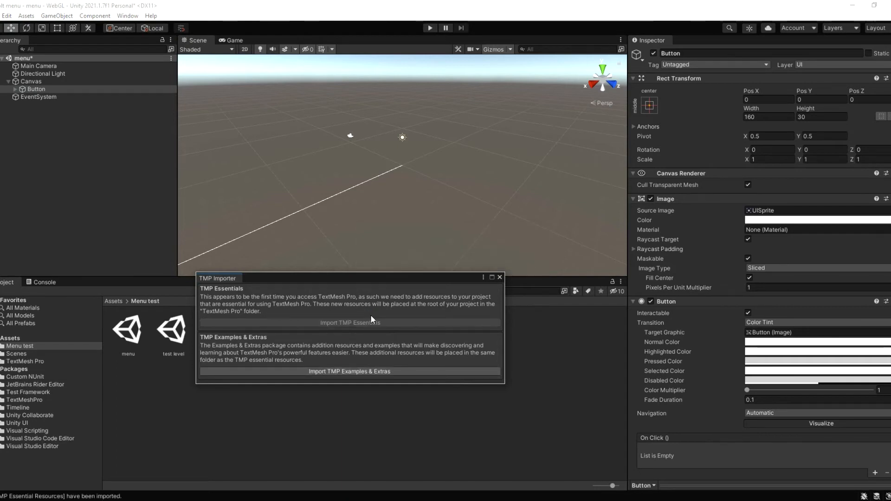
pyautogui.click(500, 277)
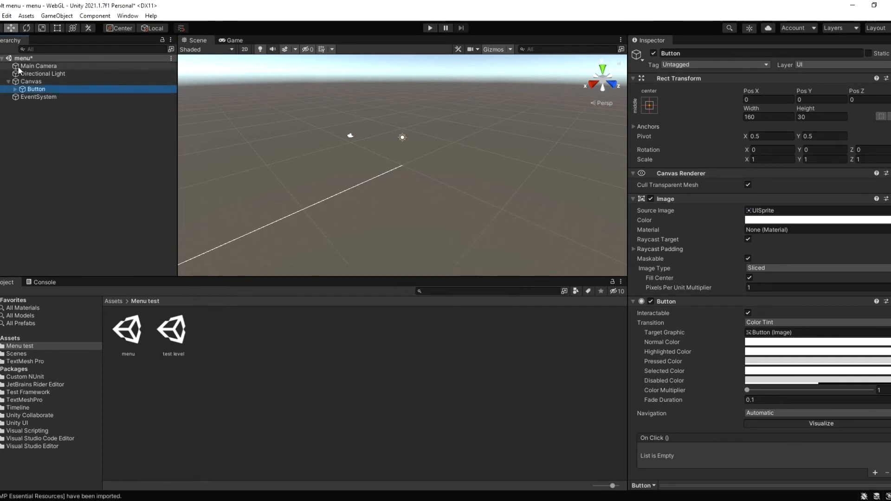
# Duplicate the button inside the Canvas
pyautogui.click(46, 90)
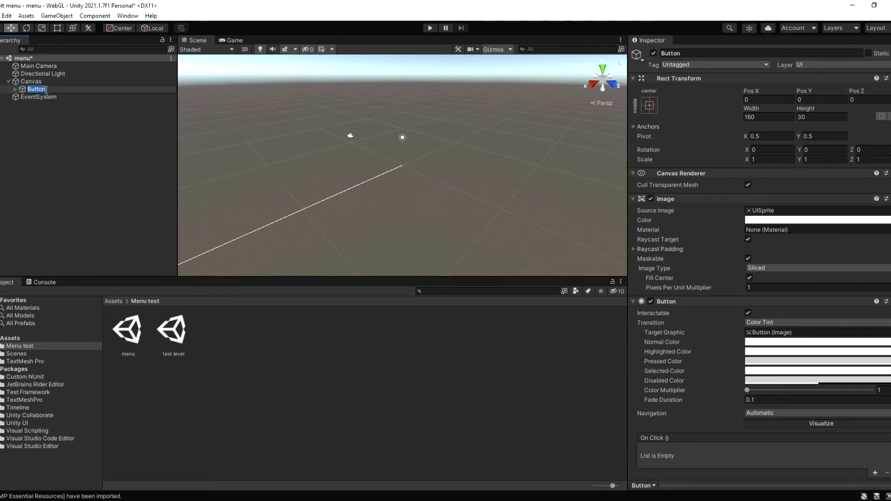
pyautogui.click(23, 88)
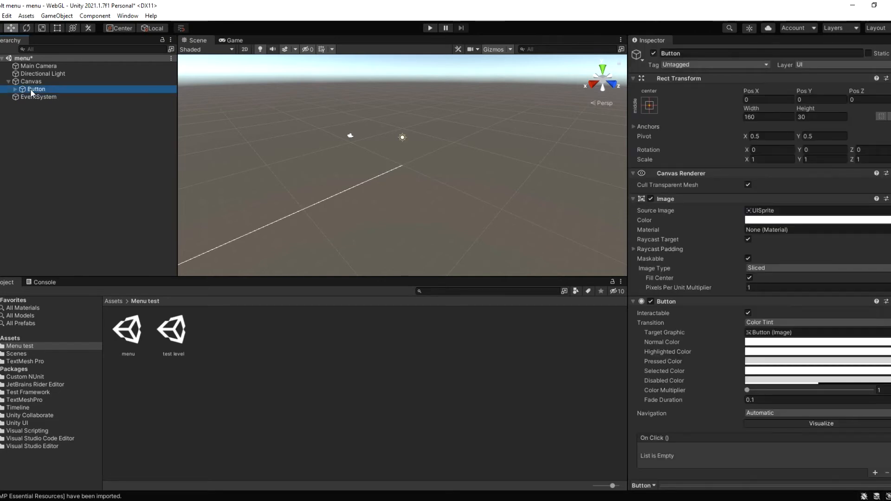
pyautogui.hotkey('ctrl', 'd')
pyautogui.click(38, 99)
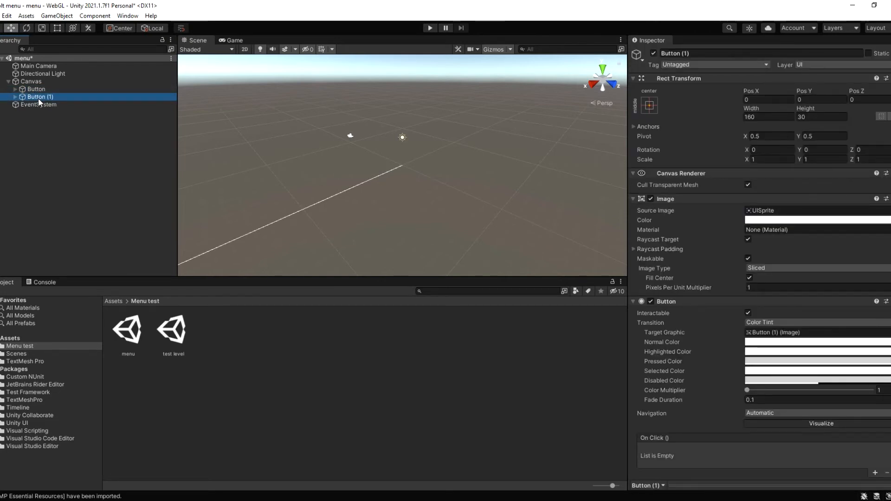
# Examine the Canvas and its two buttons in both the Scene and Game views
pyautogui.click(38, 91)
pyautogui.click(37, 96)
pyautogui.doubleClick(38, 96)
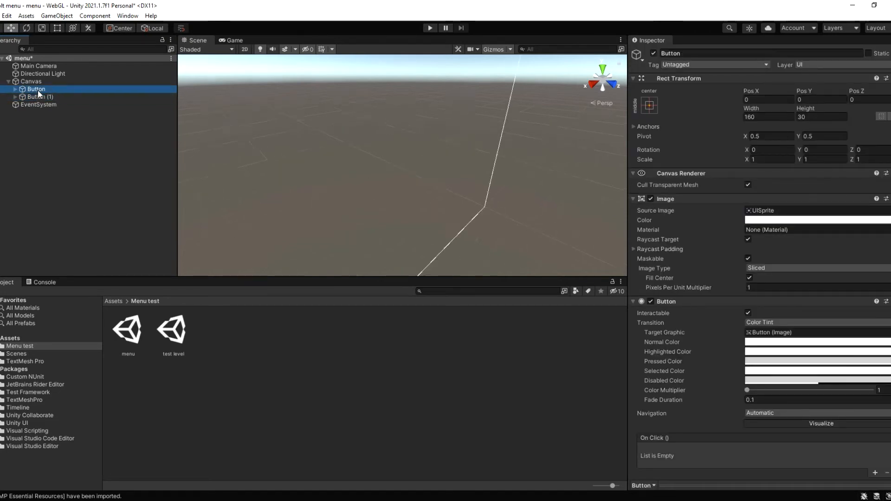
pyautogui.click(78, 89)
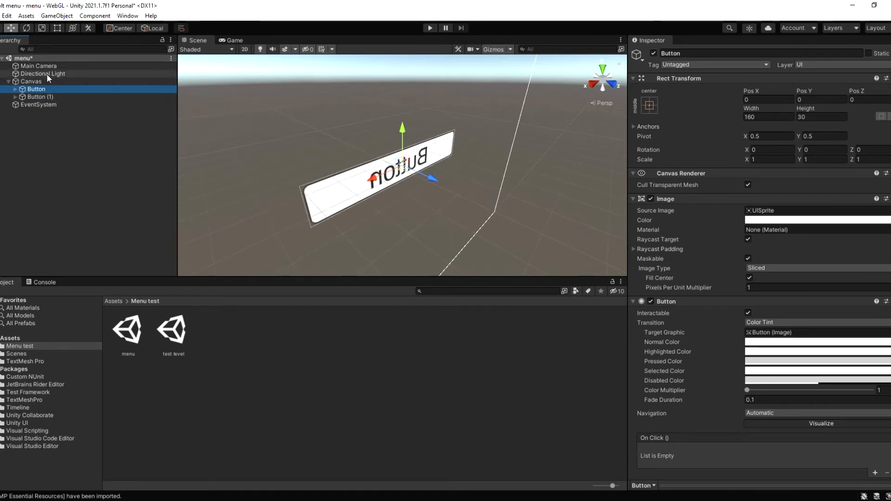
pyautogui.doubleClick(36, 80)
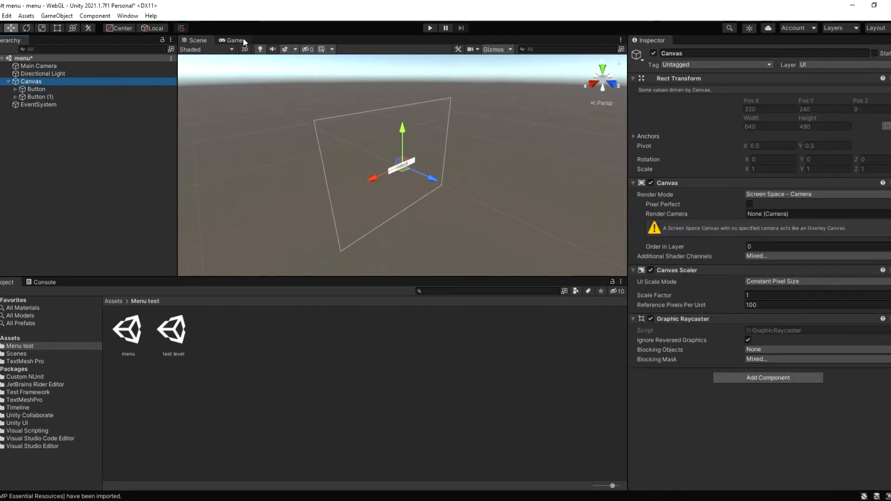
pyautogui.click(243, 39)
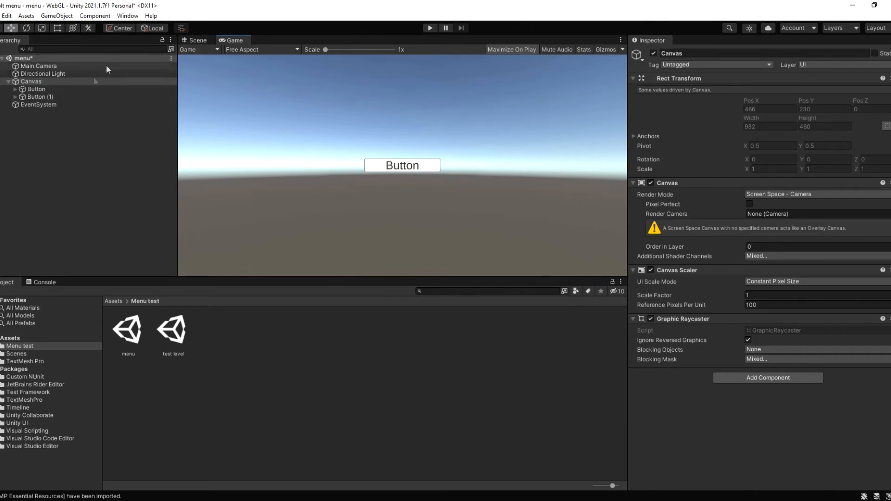
pyautogui.click(35, 96)
pyautogui.click(36, 90)
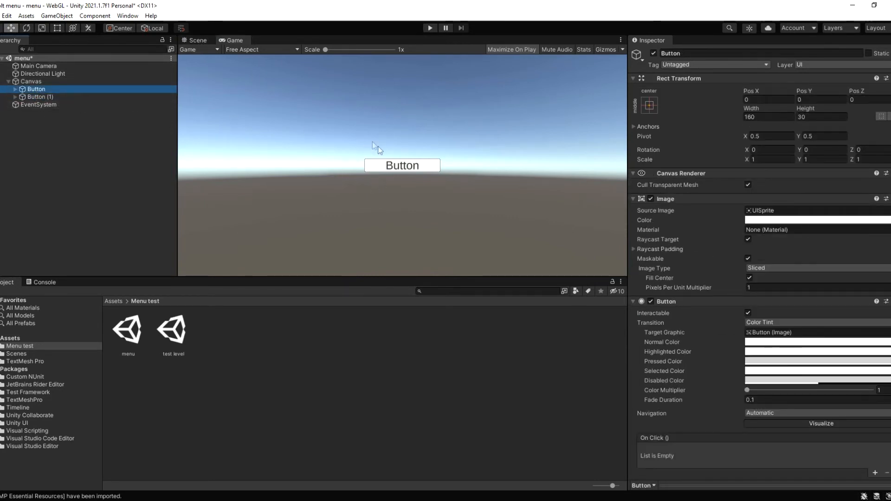
# Move the duplicate button straight down below the original in the Scene view, to a Pos Y of about -50.6
pyautogui.click(197, 40)
pyautogui.click(40, 97)
pyautogui.scroll(5, 421, 191)
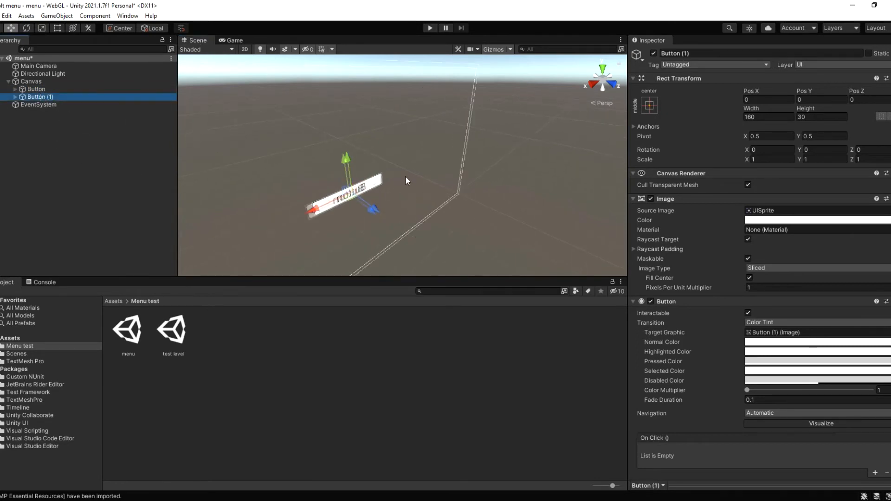
pyautogui.moveTo(332, 165); pyautogui.dragTo(344, 189)
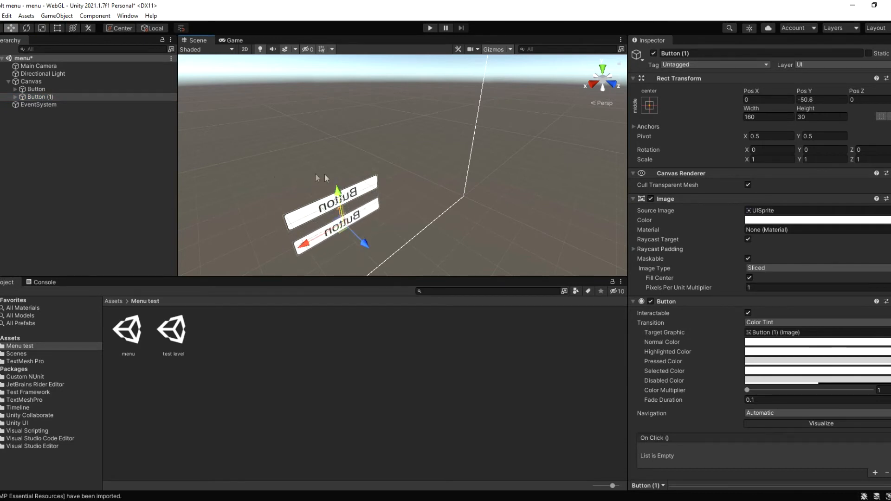
# Turn the Scene view around to look at both buttons from the front at close range
pyautogui.moveTo(316, 173); pyautogui.dragTo(501, 173, button='middle')
pyautogui.moveTo(315, 167); pyautogui.dragTo(497, 171, button='right')
pyautogui.moveTo(416, 173); pyautogui.dragTo(611, 137, button='middle')
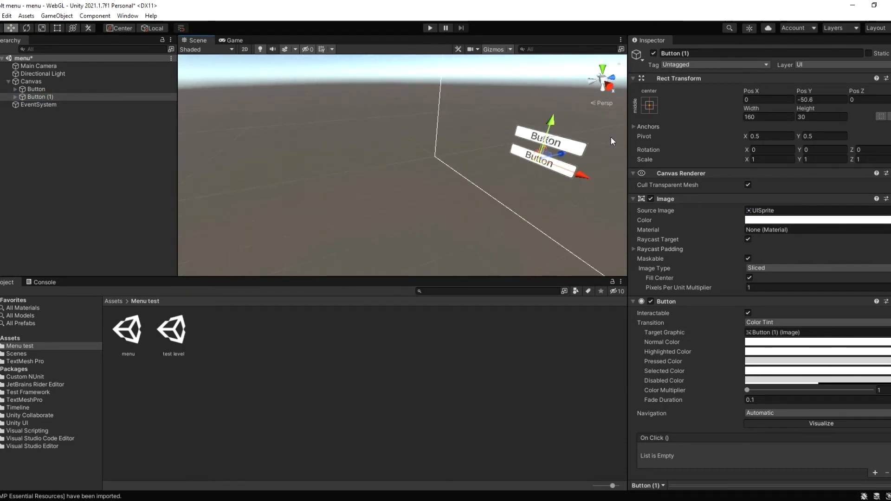
pyautogui.moveTo(288, 144); pyautogui.dragTo(497, 147, button='right')
pyautogui.moveTo(331, 138); pyautogui.dragTo(458, 168, button='middle')
pyautogui.scroll(5, 456, 167)
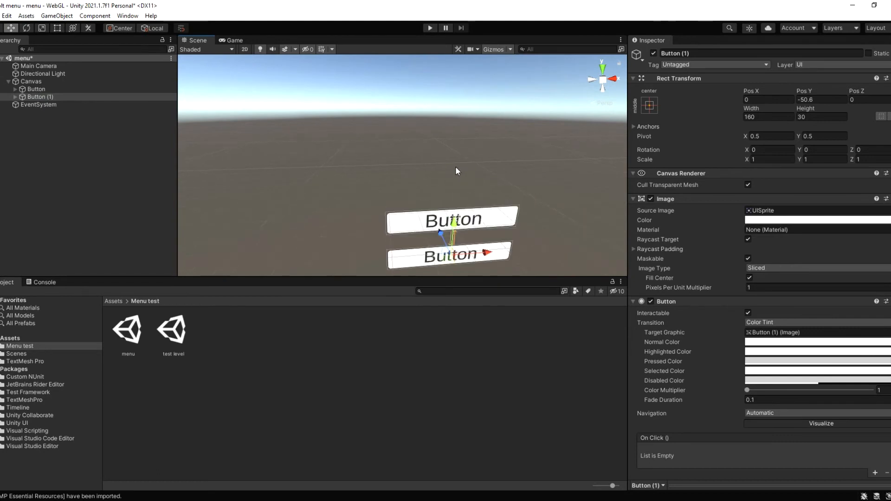
pyautogui.moveTo(429, 108); pyautogui.dragTo(430, 84, button='middle')
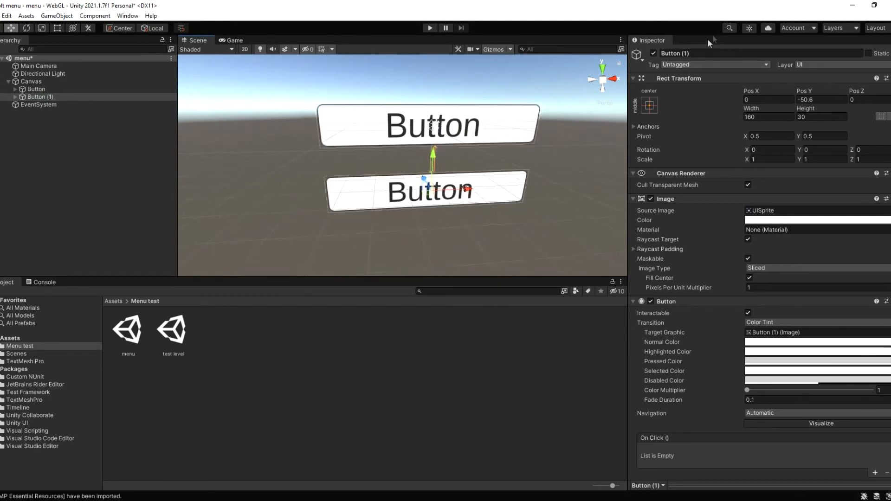
# Rename the original upper button as Play
pyautogui.click(691, 53)
pyautogui.click(36, 89)
pyautogui.click(557, 75)
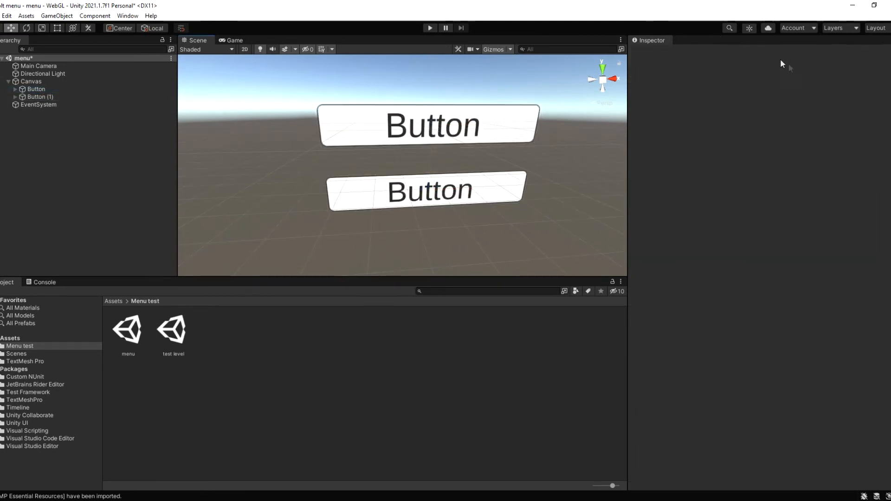
pyautogui.click(37, 89)
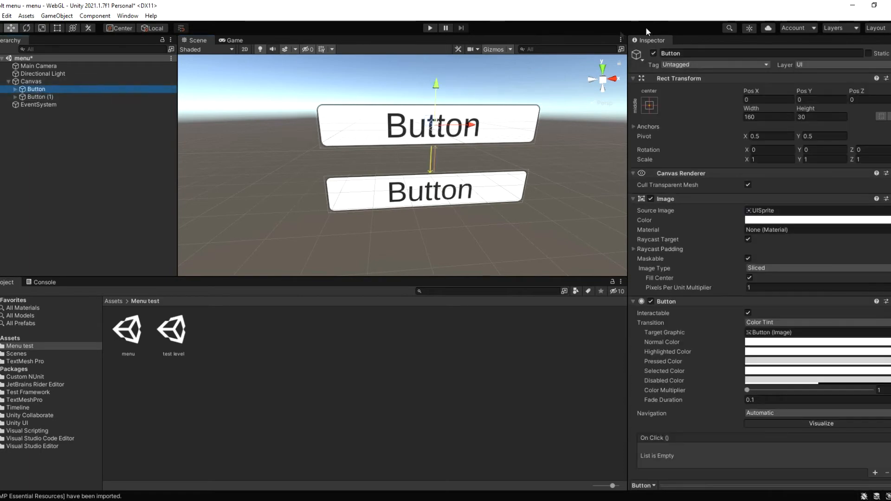
pyautogui.click(692, 54)
pyautogui.write('P')
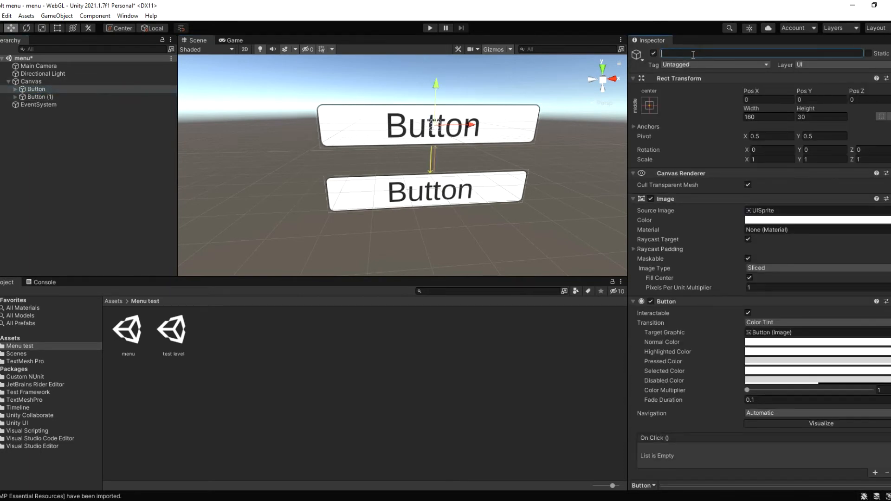
pyautogui.write('lay')
# Rename the duplicate lower button as Exit
pyautogui.click(65, 97)
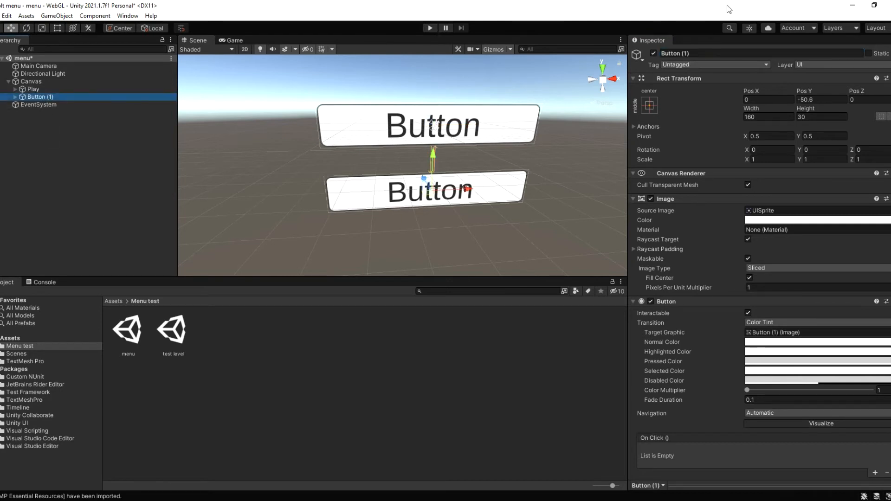
pyautogui.click(700, 54)
pyautogui.press('BackSpace')
pyautogui.write('Pla')
pyautogui.press('BackSpace')
pyautogui.press('BackSpace')
pyautogui.press('BackSpace')
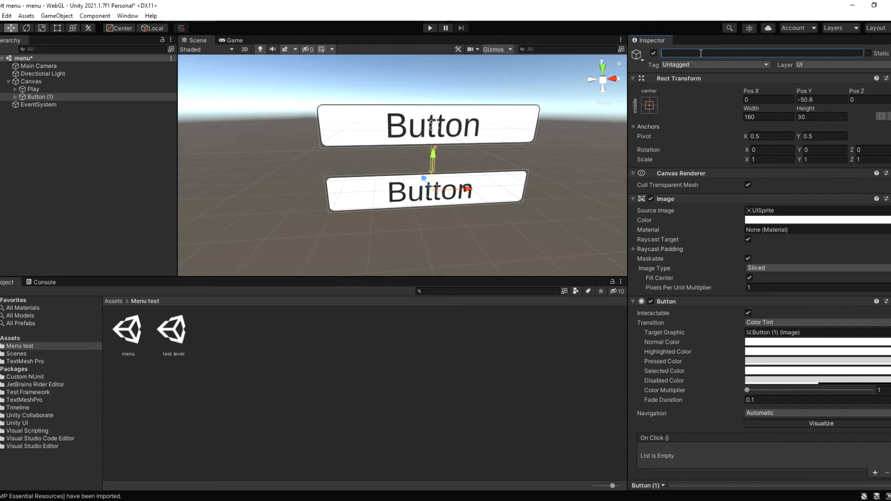
pyautogui.write('Exit')
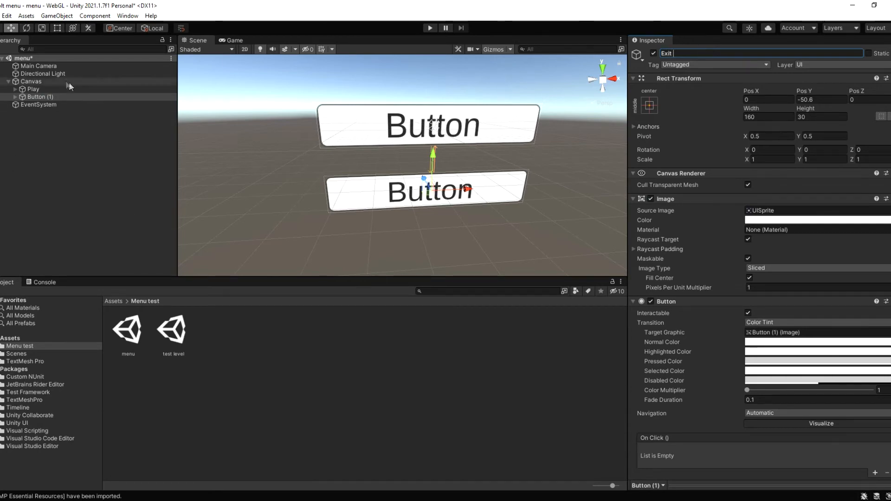
# Change the text label of the Play button to PLAY
pyautogui.click(17, 90)
pyautogui.click(16, 89)
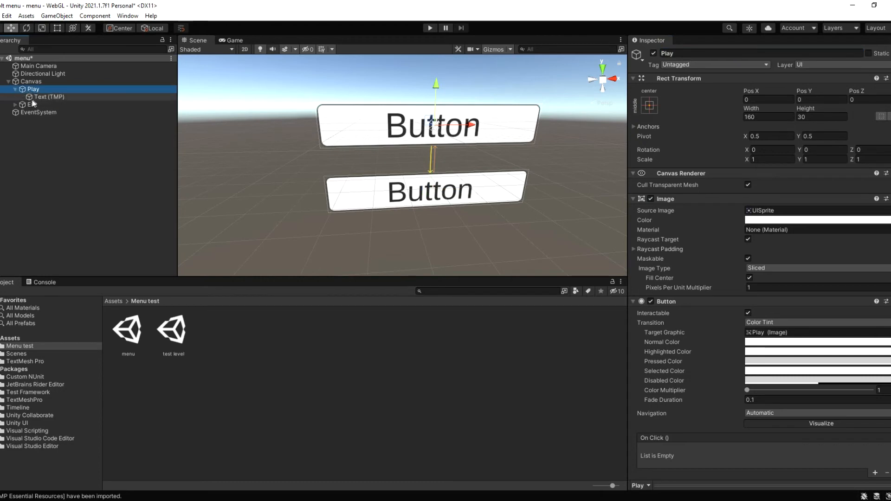
pyautogui.click(25, 96)
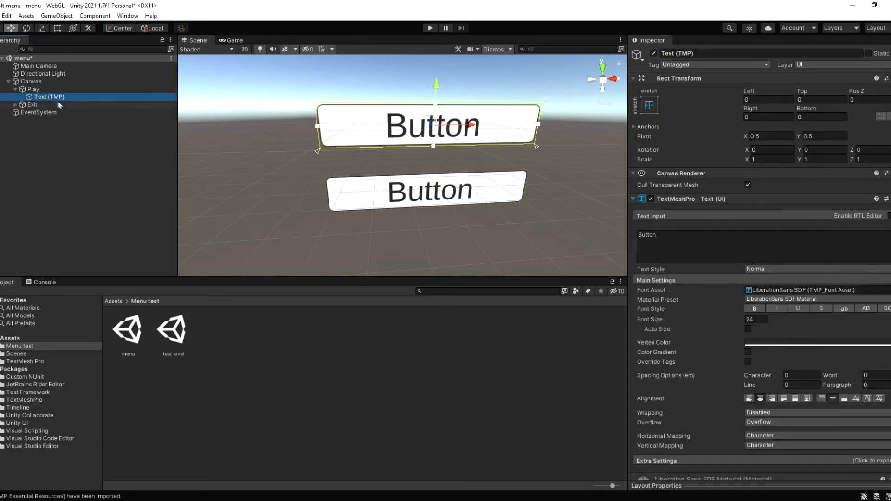
pyautogui.click(688, 235)
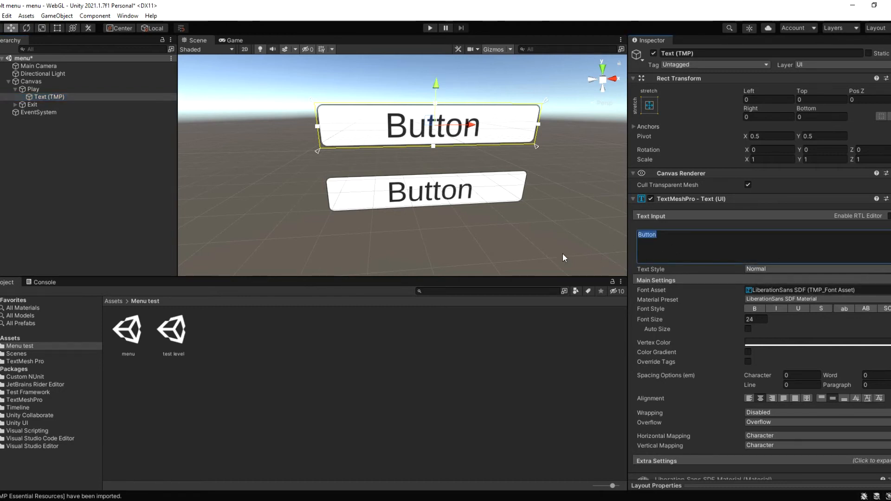
pyautogui.press('BackSpace')
pyautogui.write('Plkay')
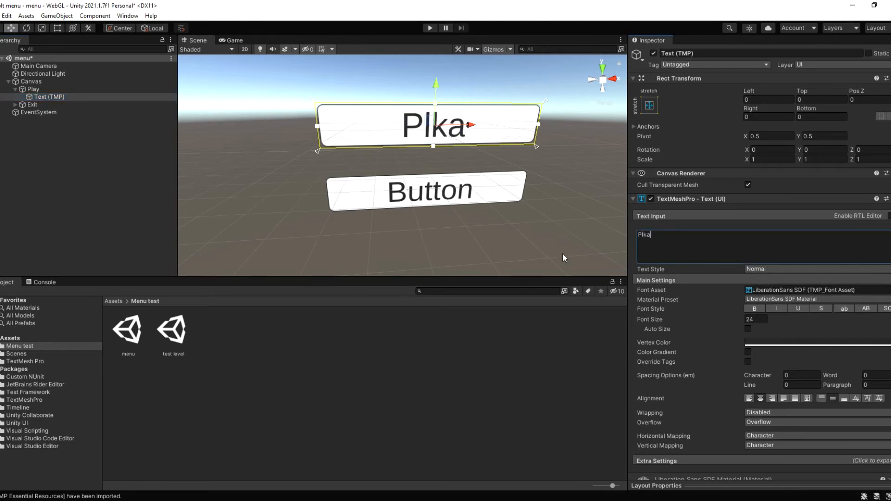
pyautogui.press('BackSpace')
pyautogui.press('BackSpace')
pyautogui.press('BackSpace')
pyautogui.press('BackSpace')
pyautogui.press('BackSpace')
pyautogui.press('BackSpace')
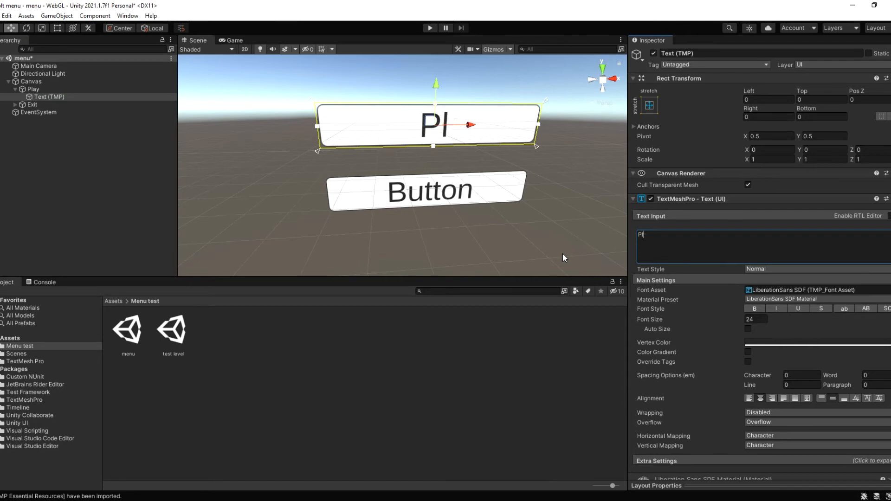
pyautogui.write('PLAY')
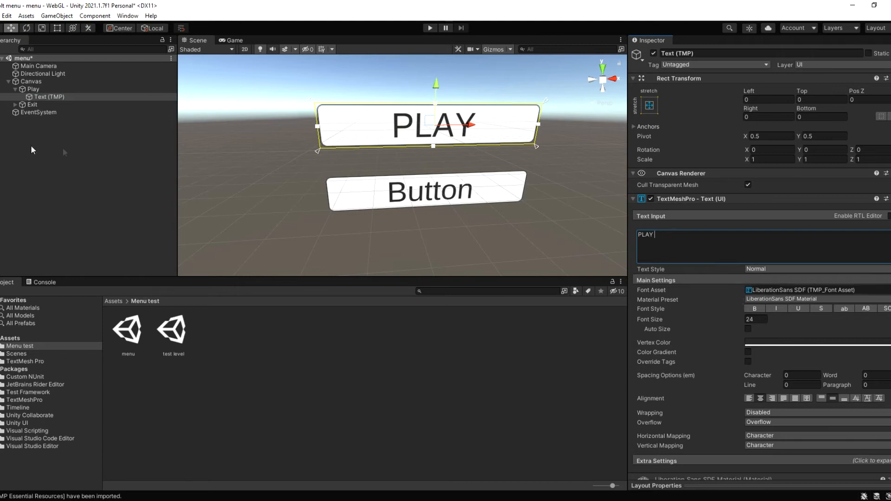
# Change the text label of the Exit button to EXIT
pyautogui.click(15, 104)
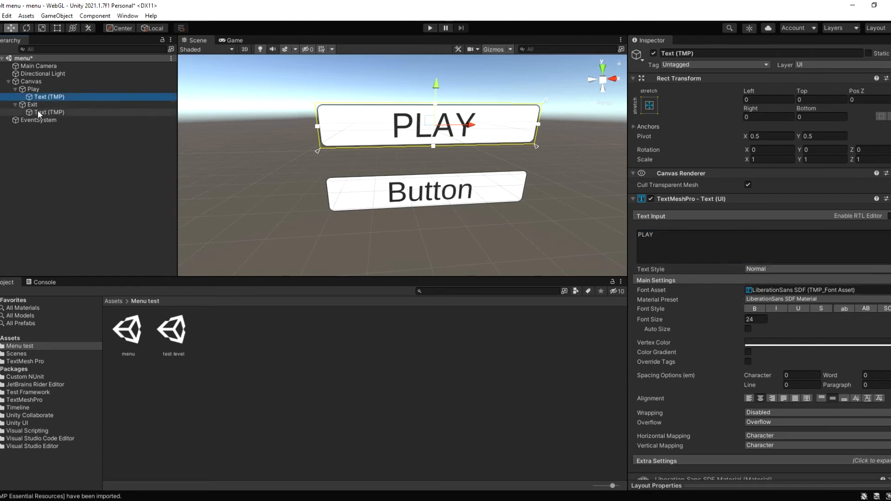
pyautogui.click(47, 112)
pyautogui.click(731, 240)
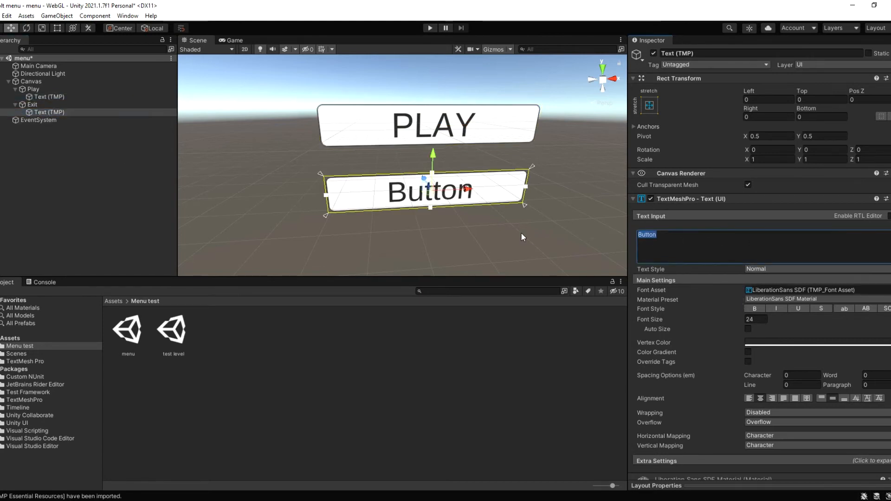
pyautogui.write('EXIT')
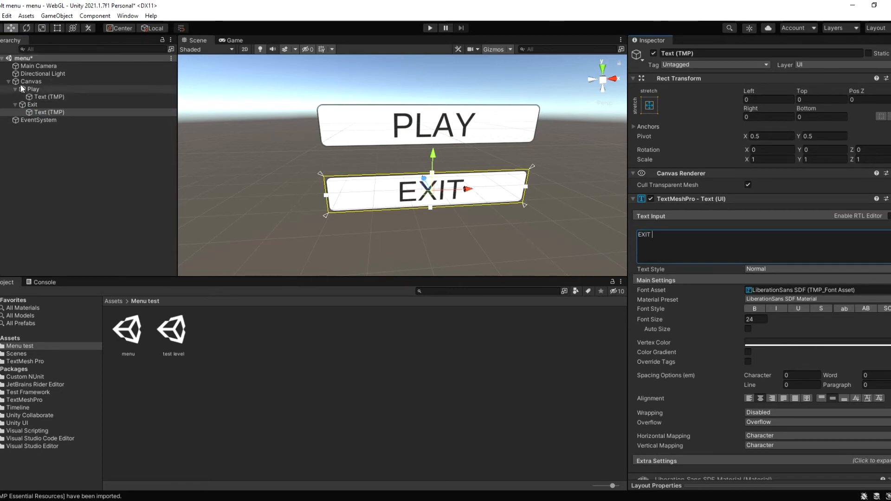
# Set the Play button's Highlighted Color to a saturated blue
pyautogui.click(37, 90)
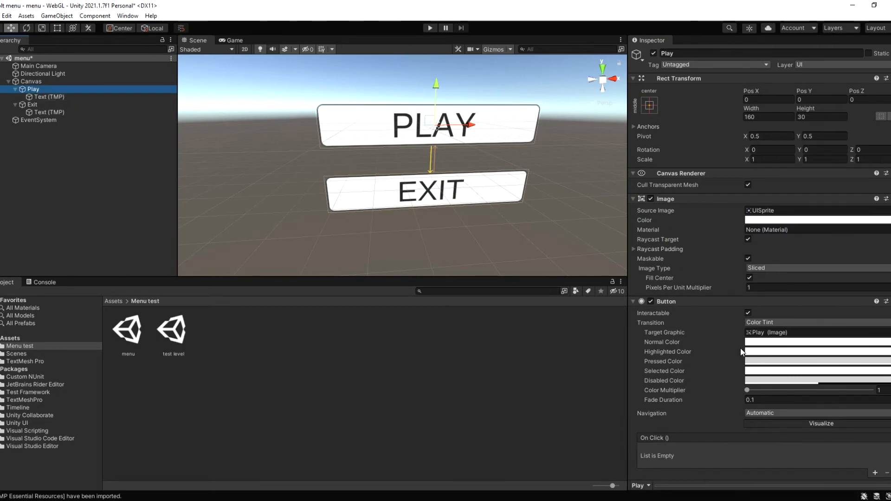
pyautogui.click(759, 344)
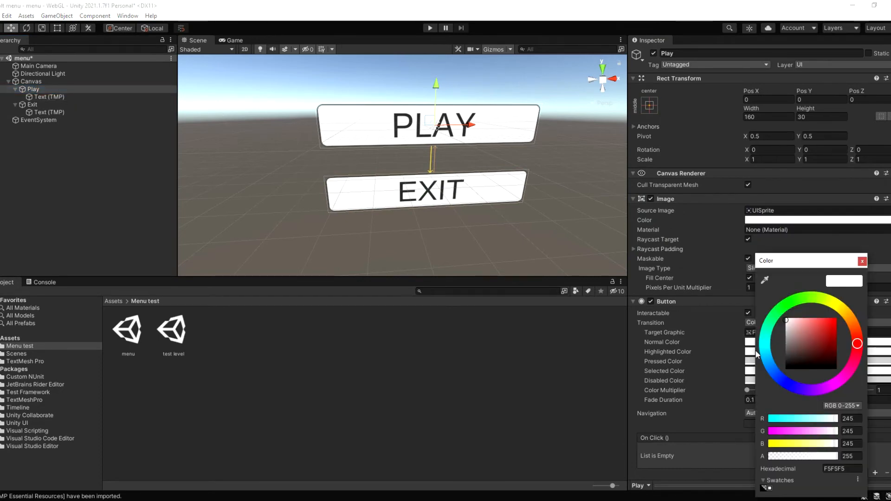
pyautogui.click(862, 261)
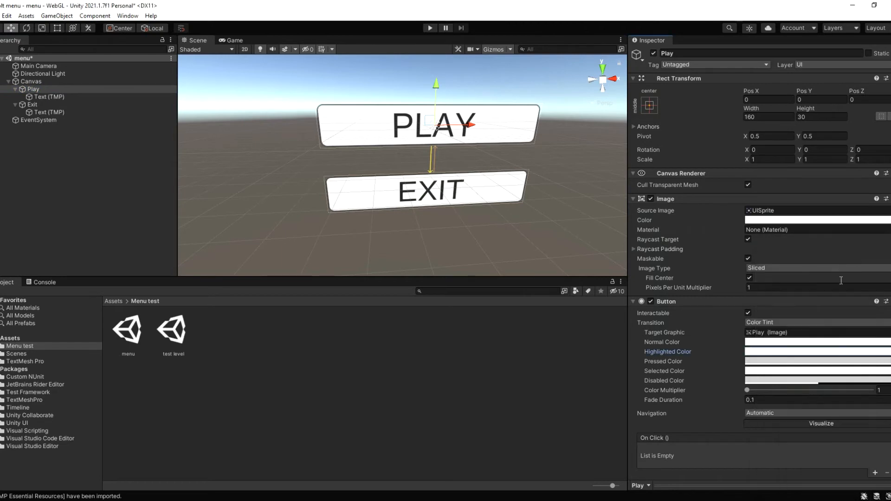
pyautogui.click(783, 354)
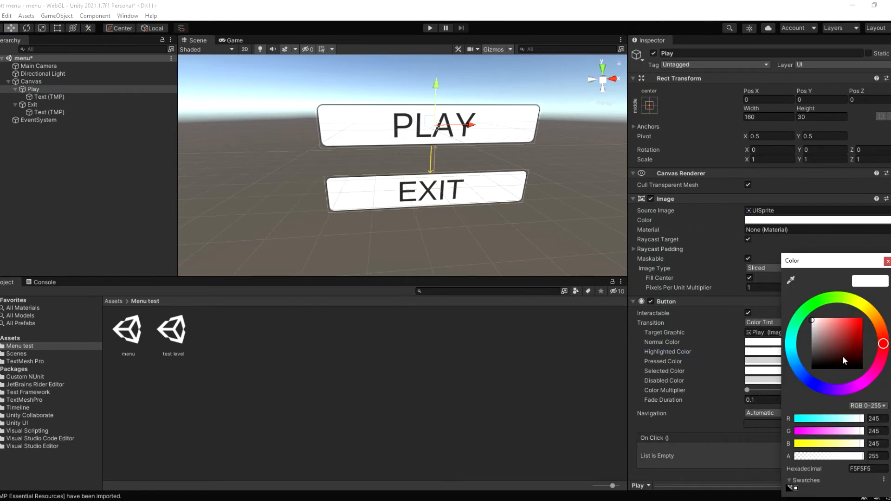
pyautogui.moveTo(810, 384); pyautogui.dragTo(805, 377)
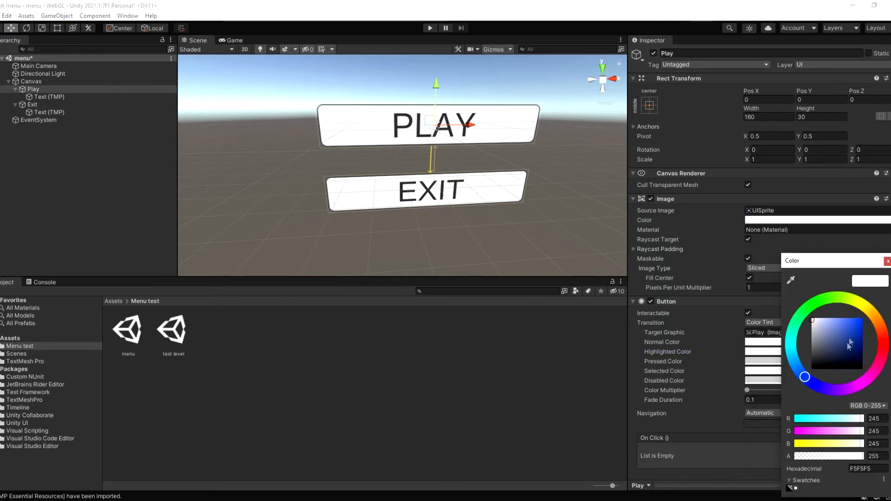
pyautogui.click(841, 358)
pyautogui.click(696, 372)
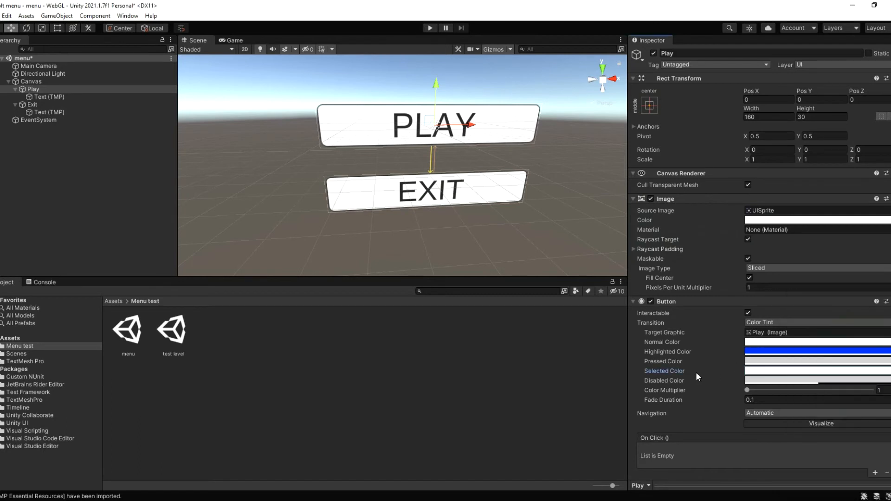
# Set the Play button's Pressed Color to a bright yellow-orange
pyautogui.click(754, 363)
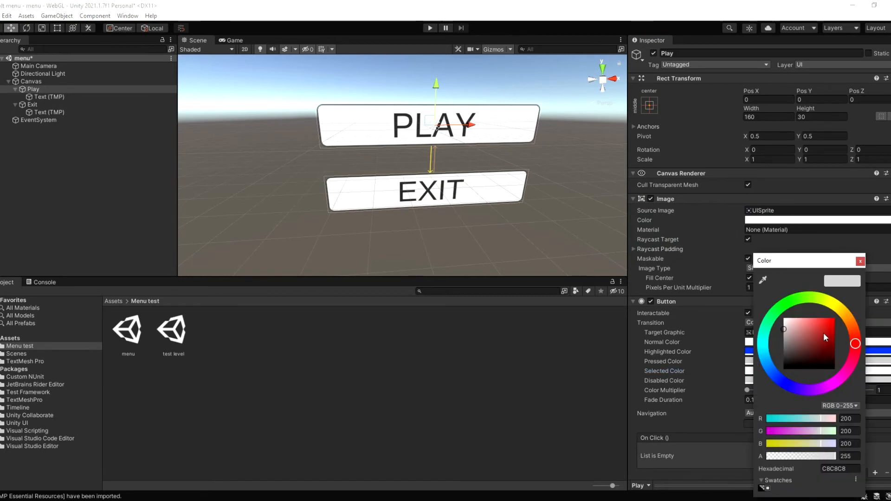
pyautogui.moveTo(845, 324)
pyautogui.mouseDown()
pyautogui.moveTo(843, 313)
pyautogui.moveTo(830, 327)
pyautogui.mouseUp()
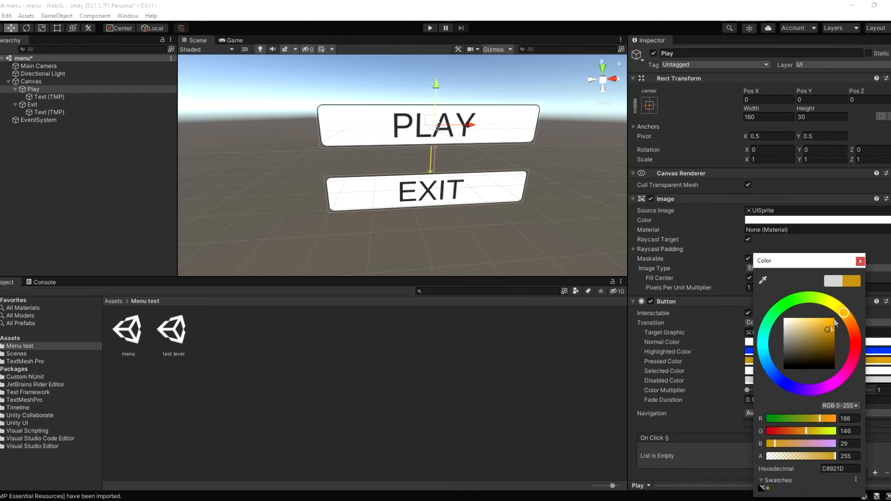
pyautogui.click(730, 370)
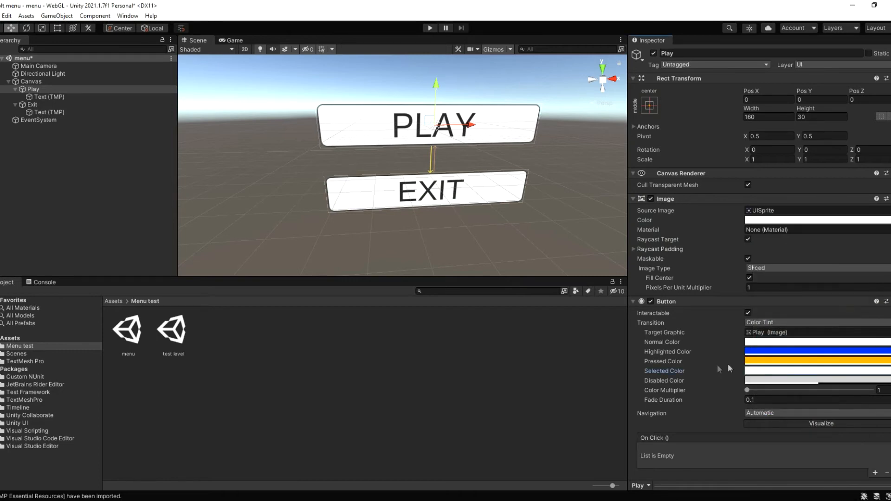
# Copy the Play button's blue Highlighted Color to its Selected Color
pyautogui.rightClick(753, 353)
pyautogui.click(764, 363)
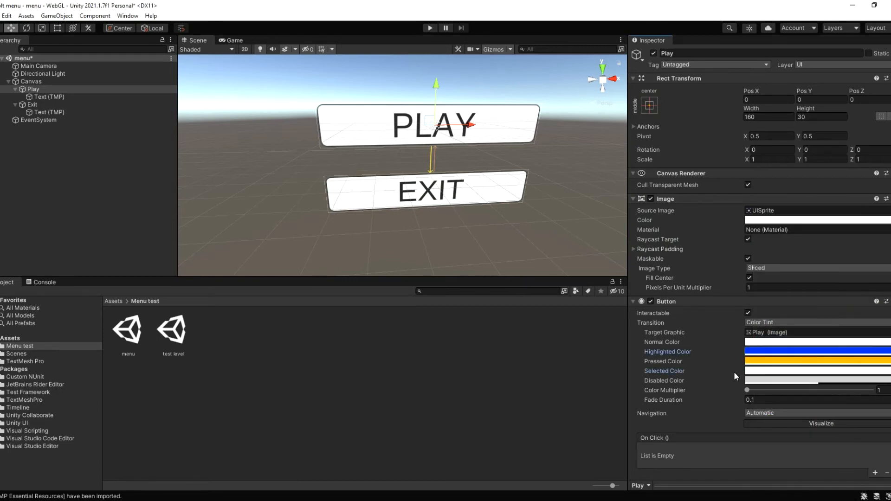
pyautogui.rightClick(754, 371)
pyautogui.click(764, 391)
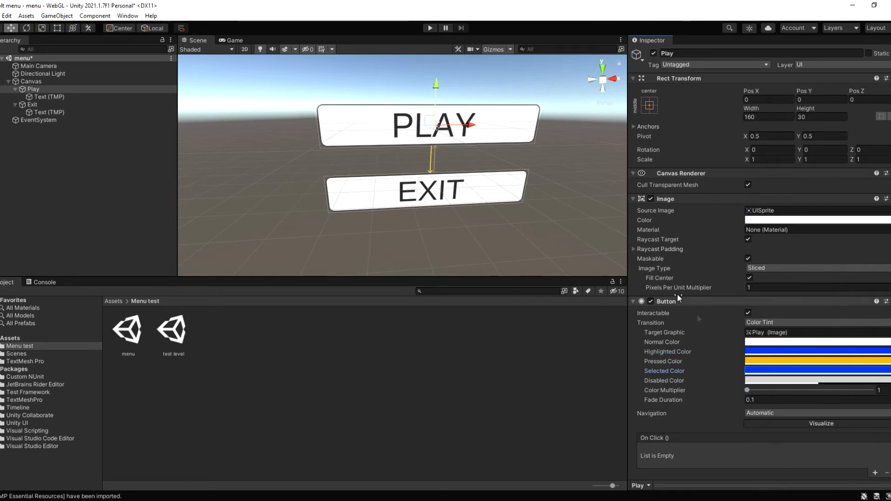
# Run the menu scene, test the PLAY button's highlight and pressed colors, and stop the run
pyautogui.click(487, 125)
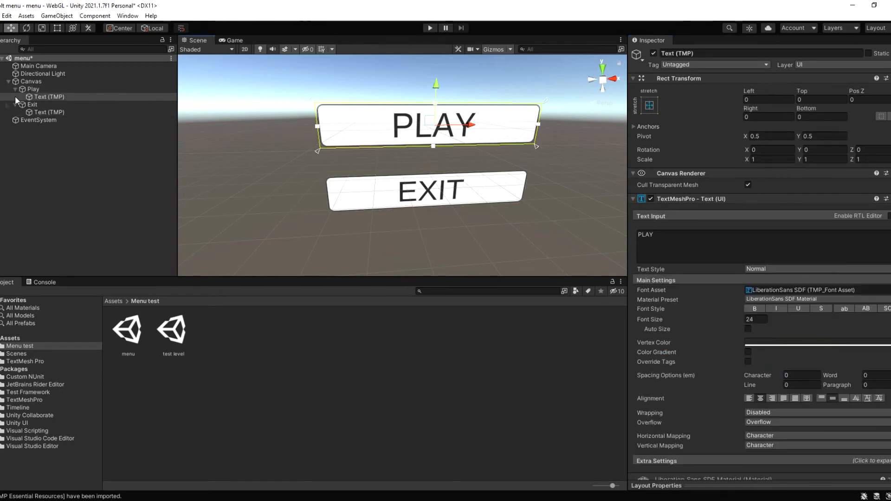
pyautogui.click(33, 87)
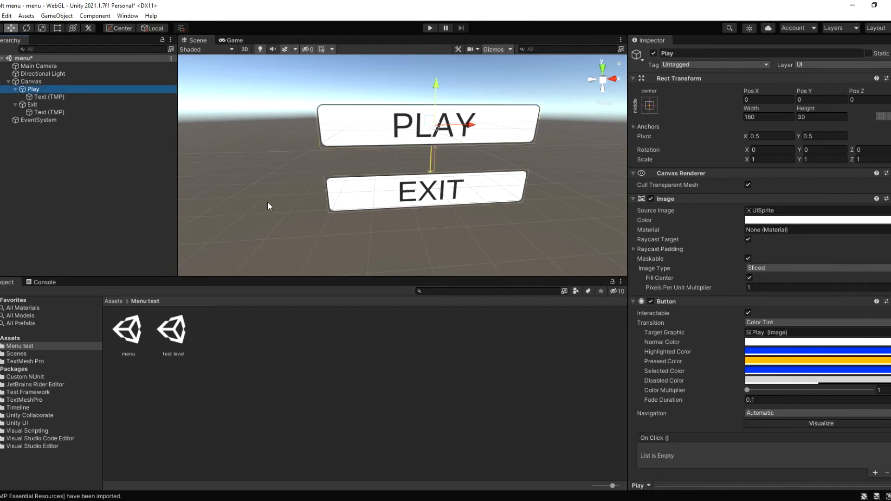
pyautogui.scroll(-3, 705, 385)
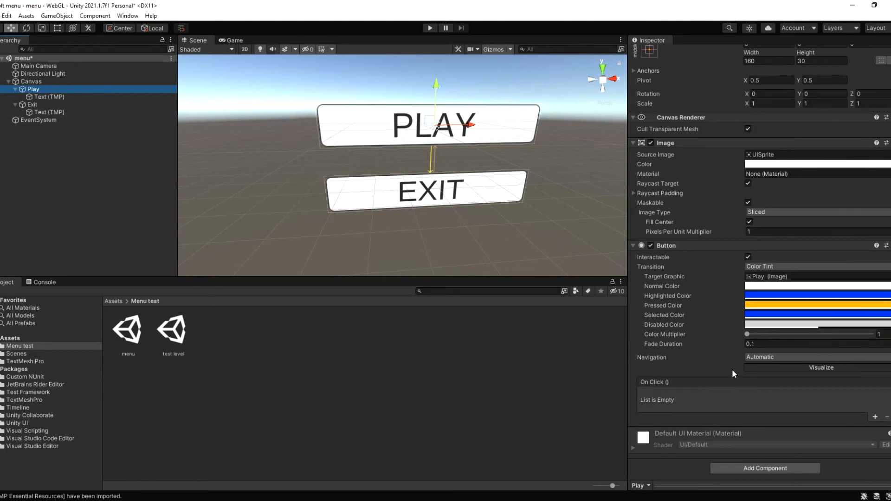
pyautogui.scroll(3, 732, 370)
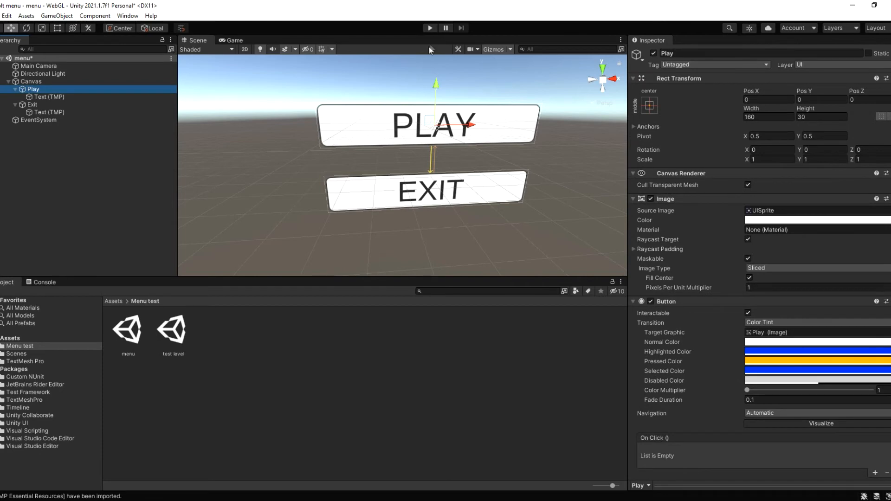
pyautogui.click(431, 28)
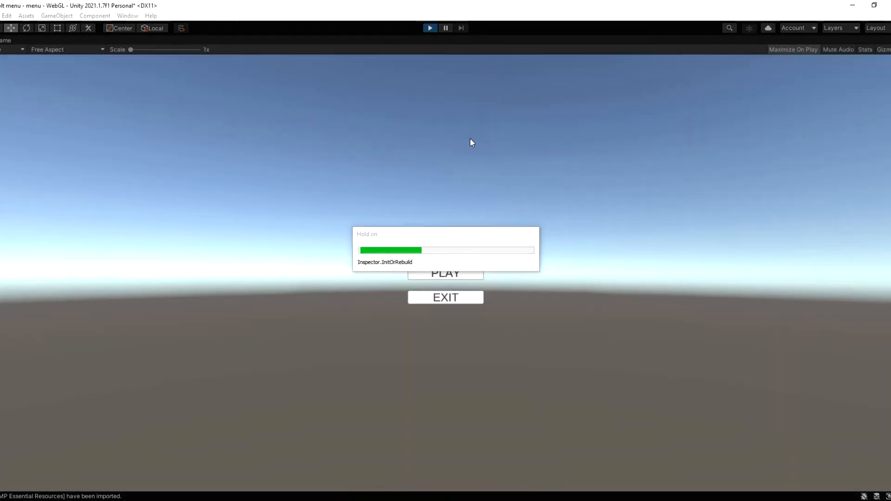
pyautogui.click(446, 273)
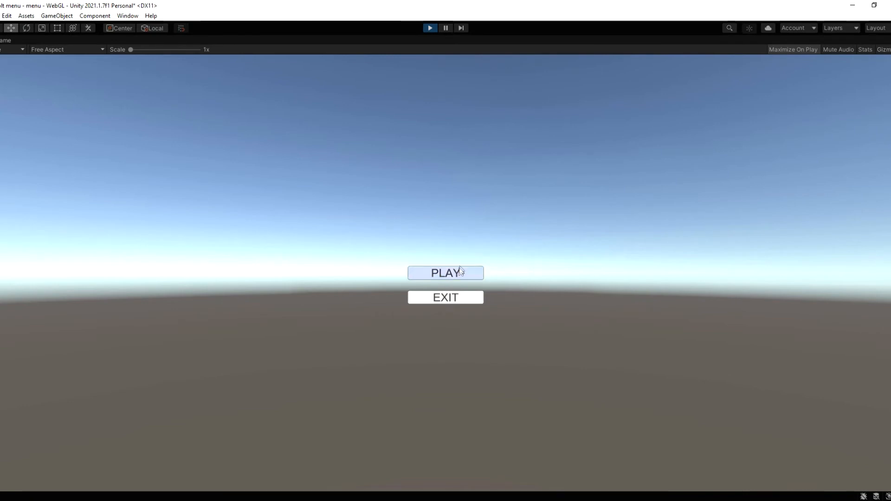
pyautogui.click(429, 28)
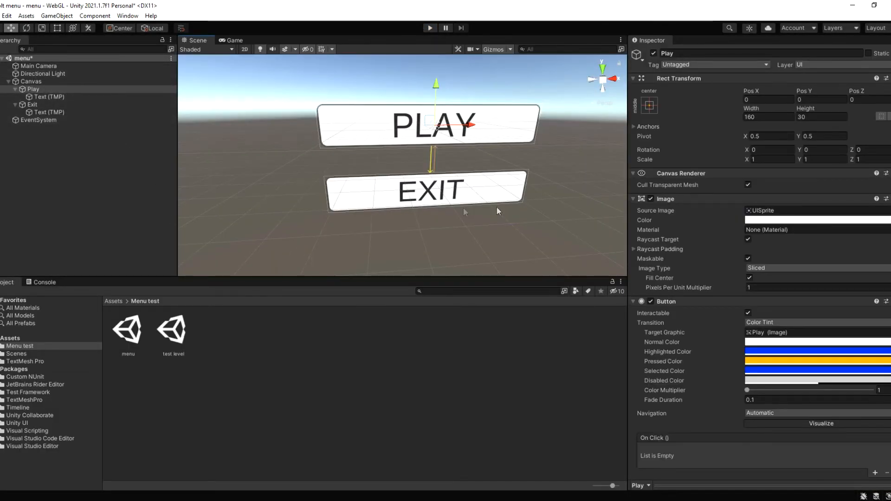
# Collapse the Play and Exit entries in the hierarchy, and search the Canvas's available components for "flow graph"
pyautogui.click(23, 81)
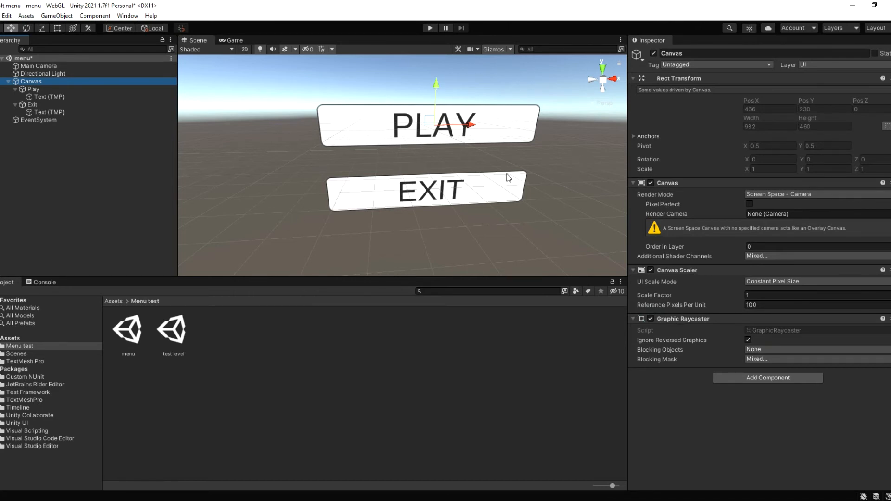
pyautogui.click(32, 89)
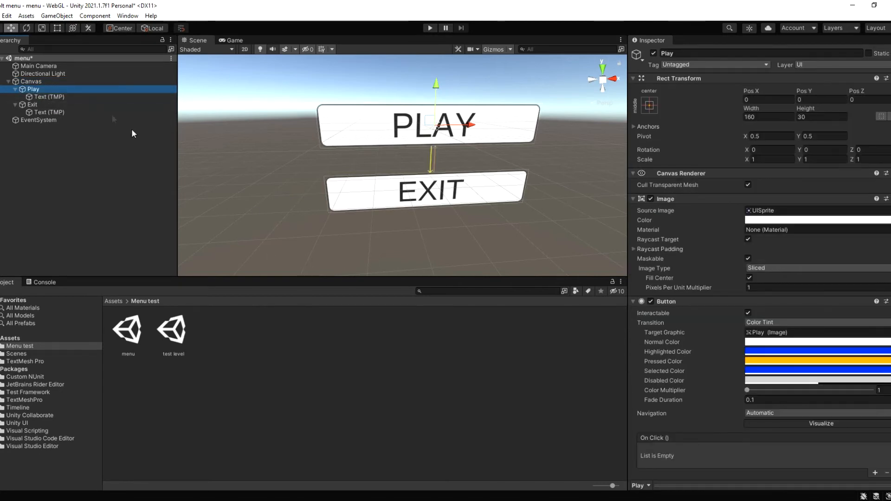
pyautogui.click(38, 81)
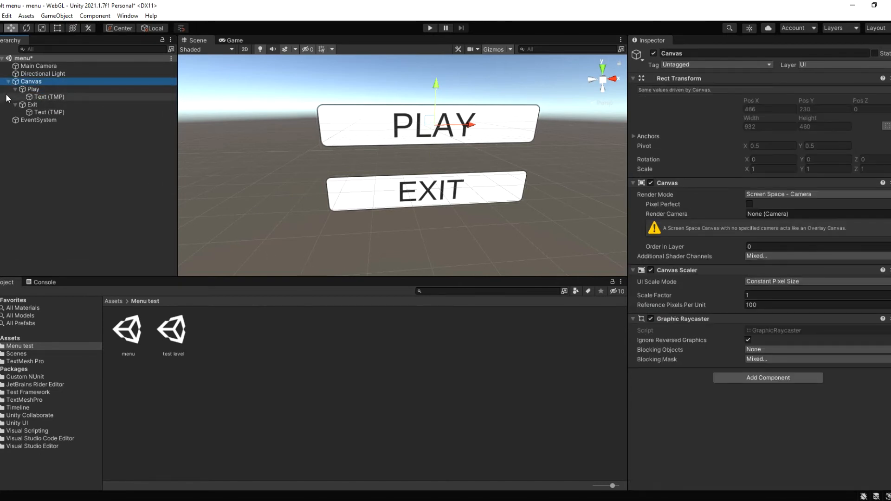
pyautogui.click(15, 89)
pyautogui.click(15, 96)
pyautogui.click(29, 81)
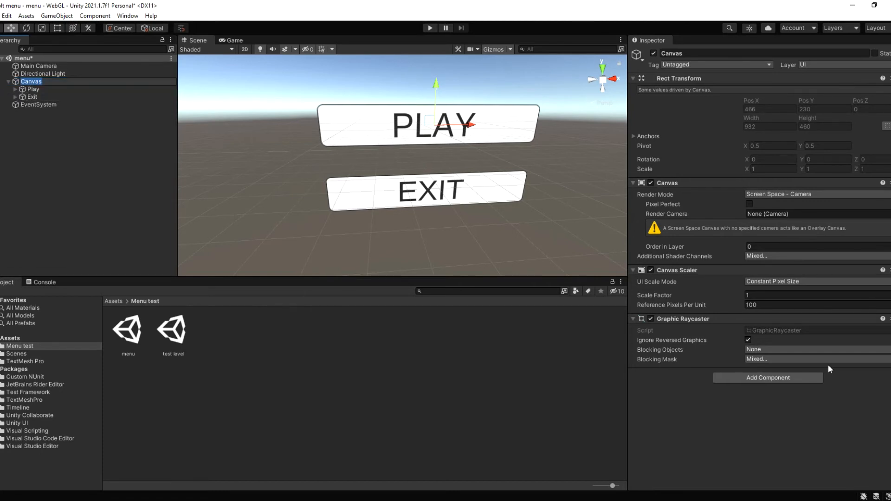
pyautogui.click(785, 378)
pyautogui.click(796, 356)
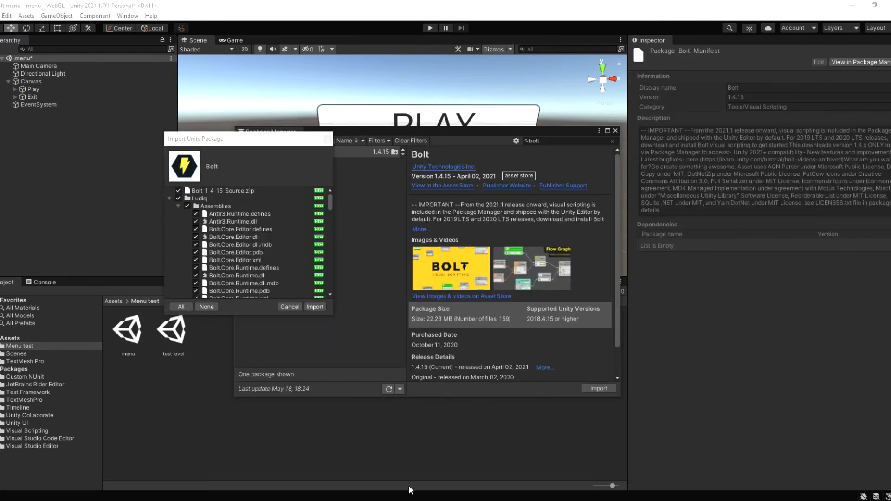
# Import the full Bolt 1.4.15 package, and close the completed setup wizard and the Package Manager
pyautogui.moveTo(274, 142); pyautogui.dragTo(259, 141)
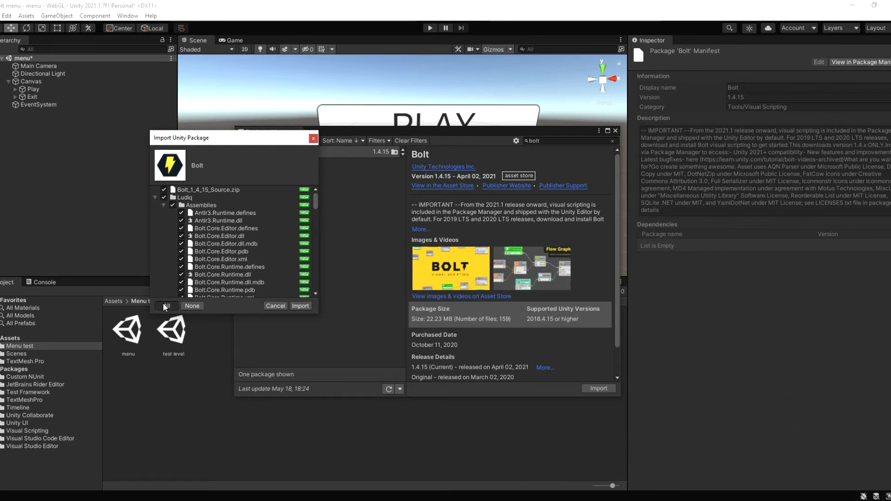
pyautogui.click(300, 306)
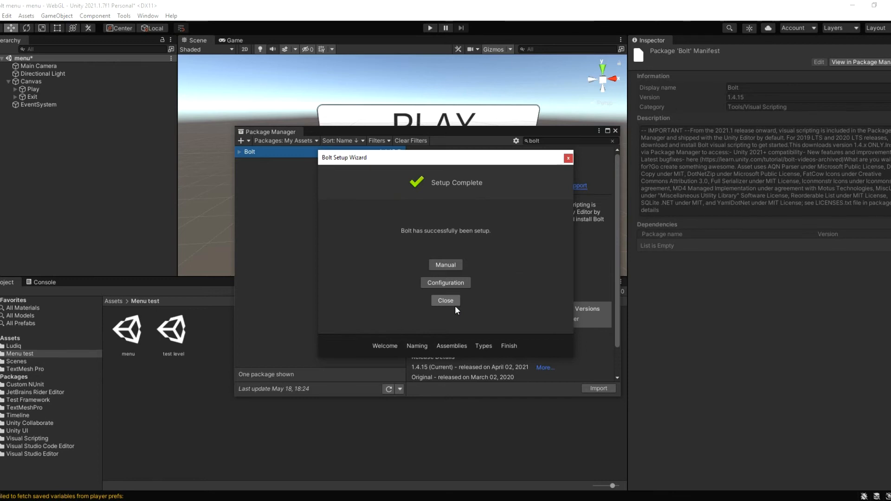
pyautogui.click(447, 302)
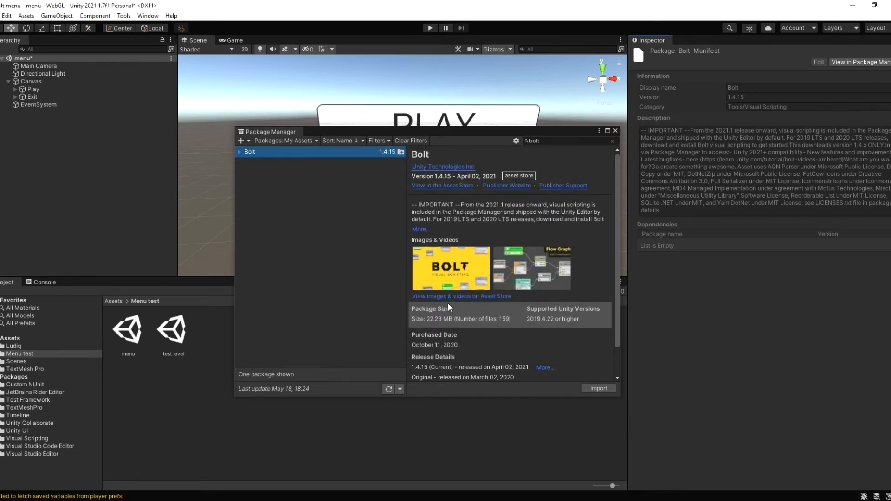
pyautogui.click(616, 131)
# Add a Flow Machine component to the Canvas
pyautogui.click(23, 83)
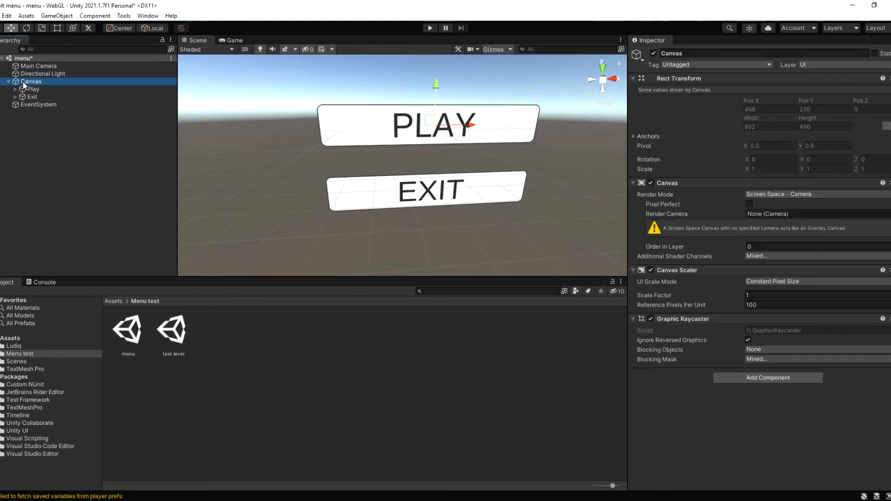
pyautogui.click(766, 379)
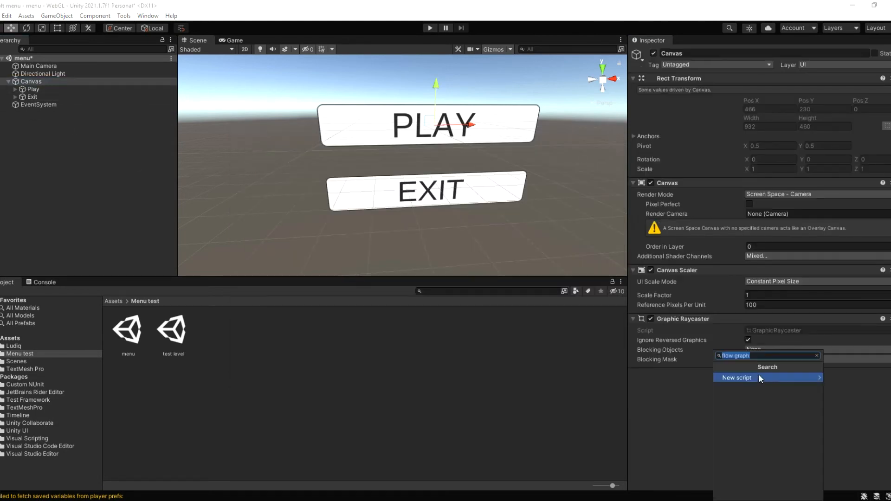
pyautogui.click(816, 355)
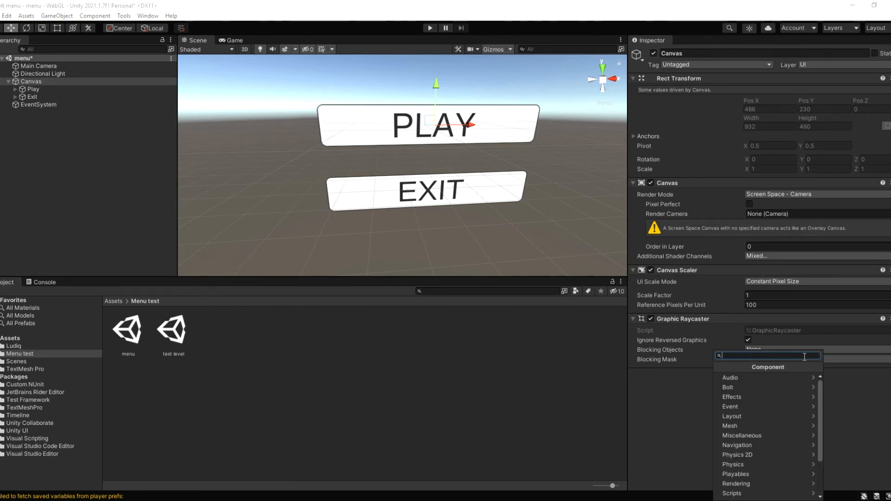
pyautogui.write('flow')
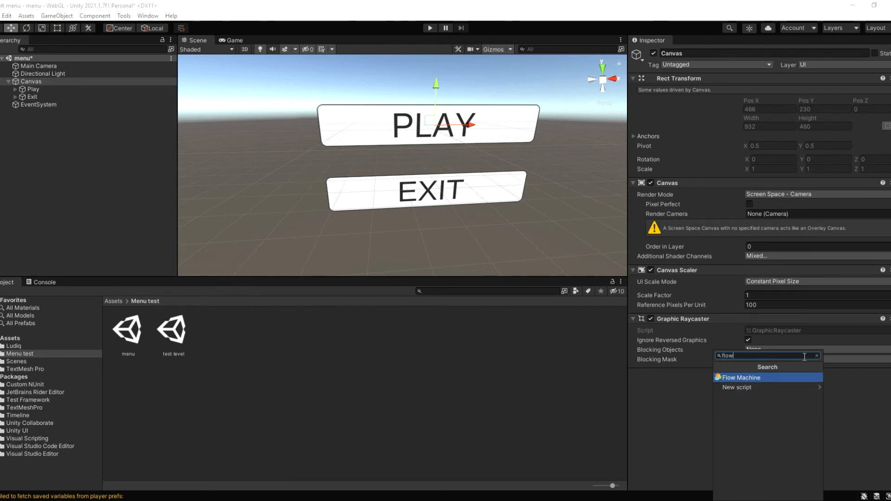
pyautogui.click(759, 377)
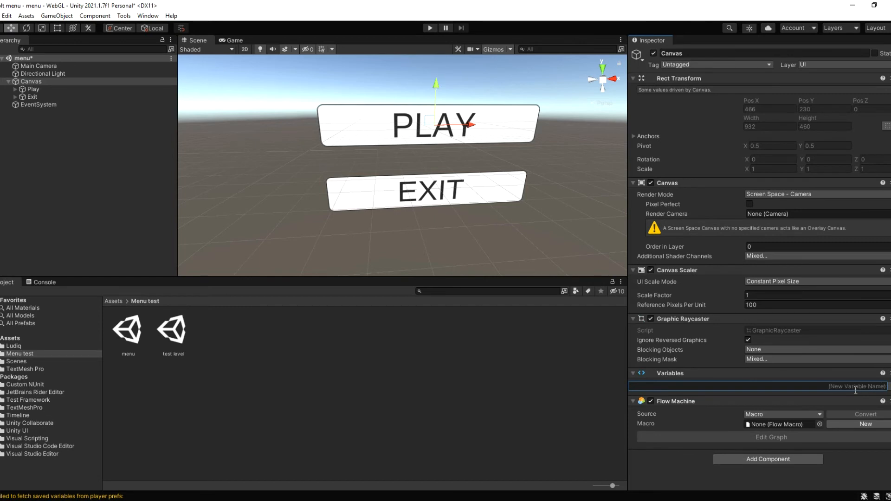
pyautogui.write('play bu')
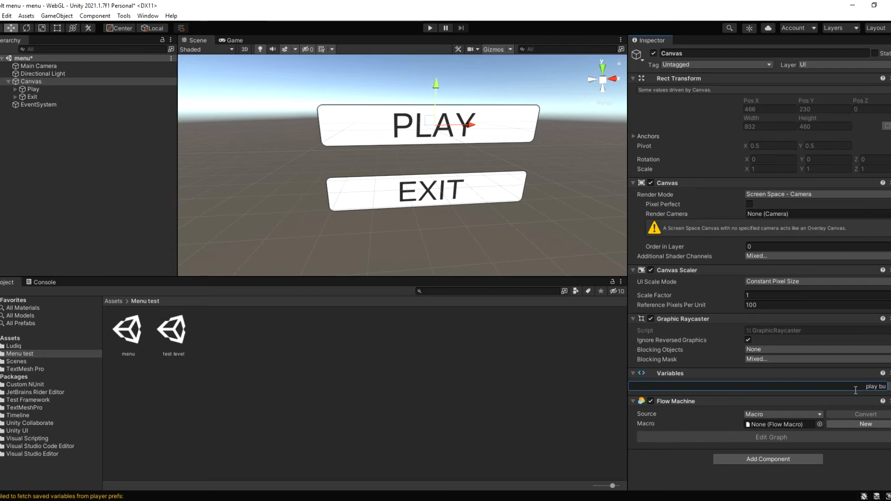
pyautogui.write('rron')
pyautogui.click(889, 385)
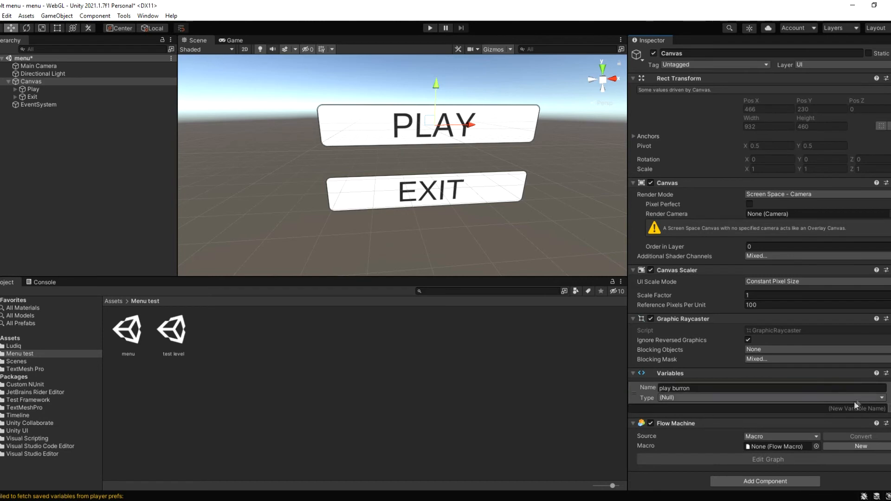
# Remove the misspelled "play burron" variable and add a Canvas variable named "exit button"
pyautogui.click(831, 409)
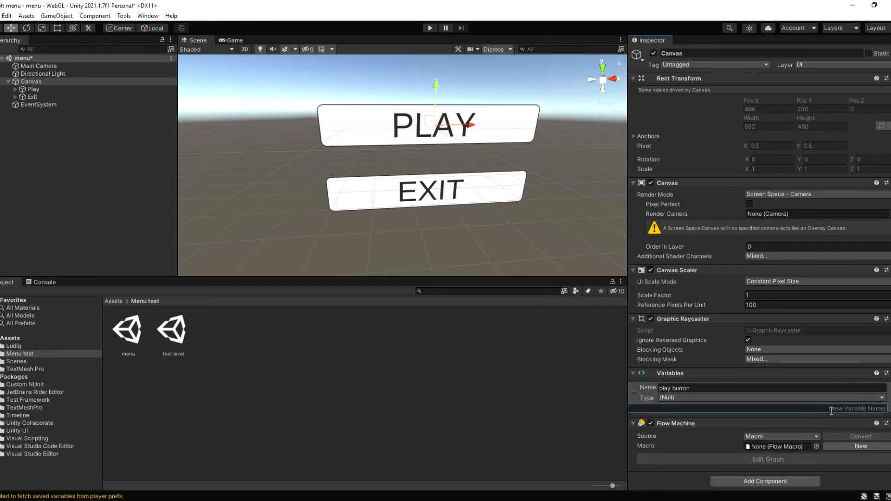
pyautogui.write('exit button')
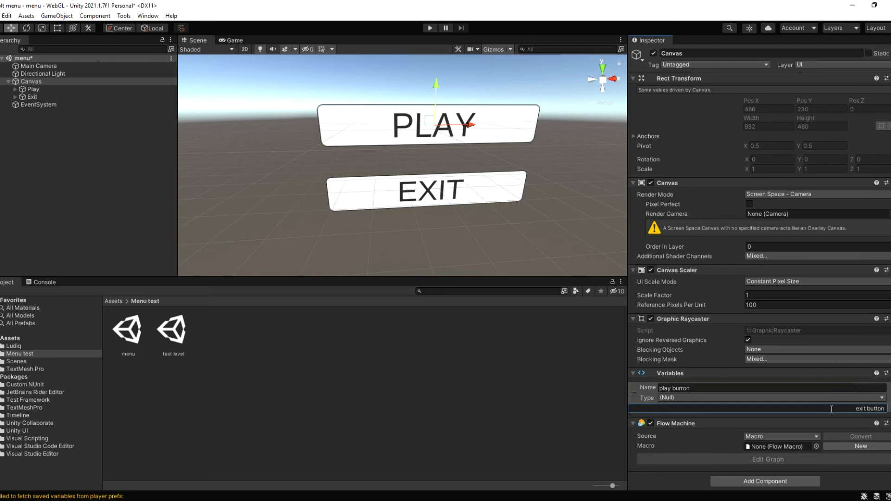
pyautogui.click(889, 394)
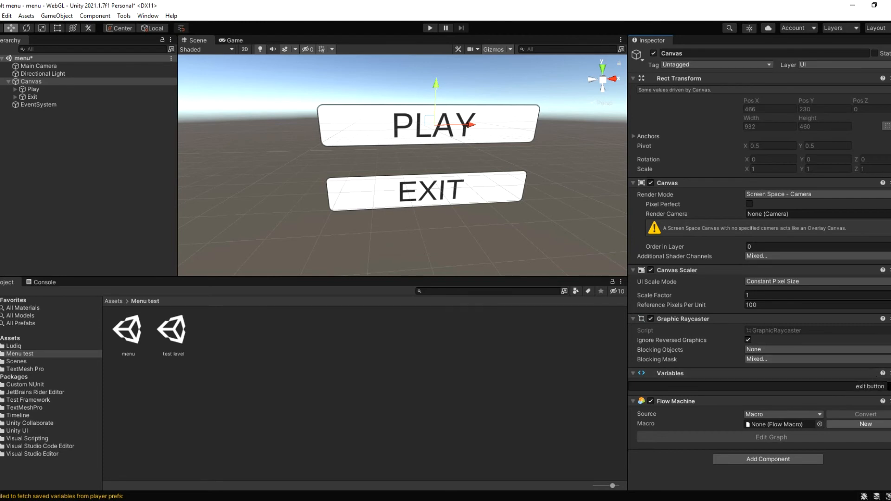
pyautogui.click(888, 386)
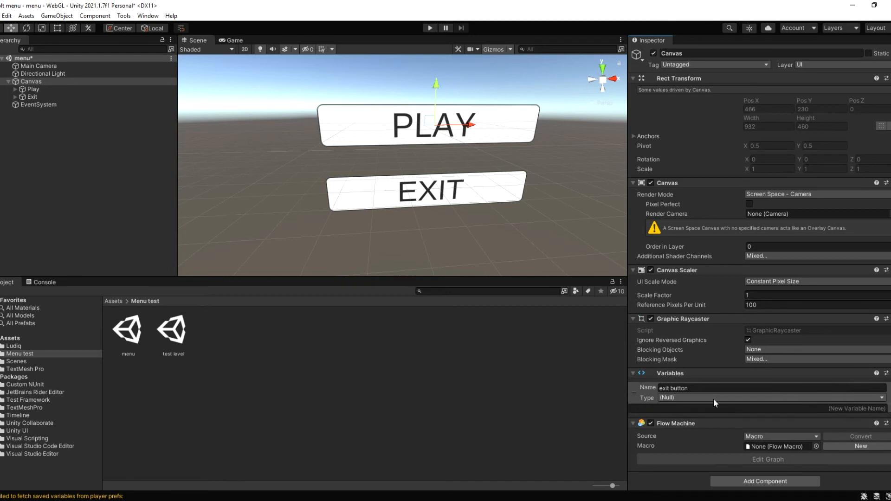
pyautogui.click(827, 409)
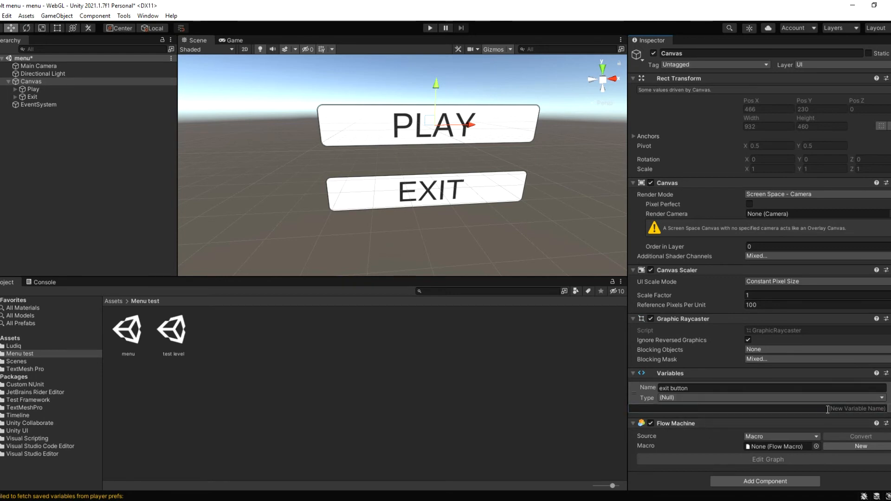
pyautogui.write('play')
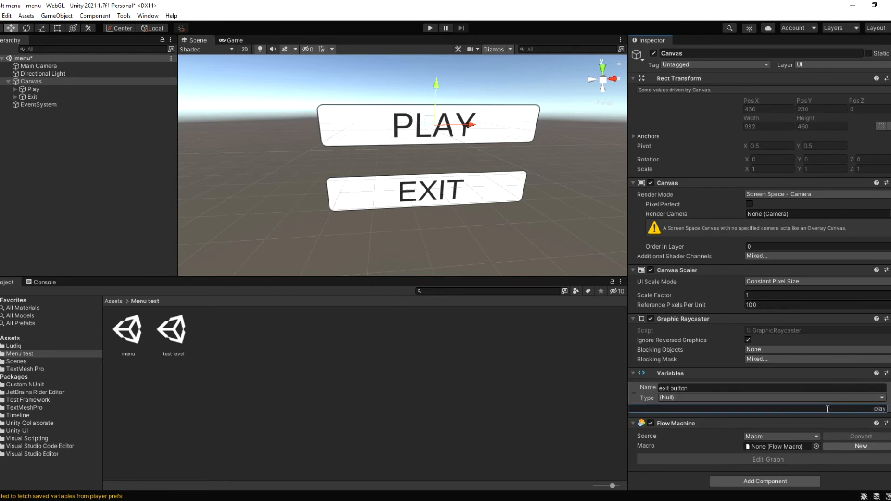
pyautogui.write(' buton')
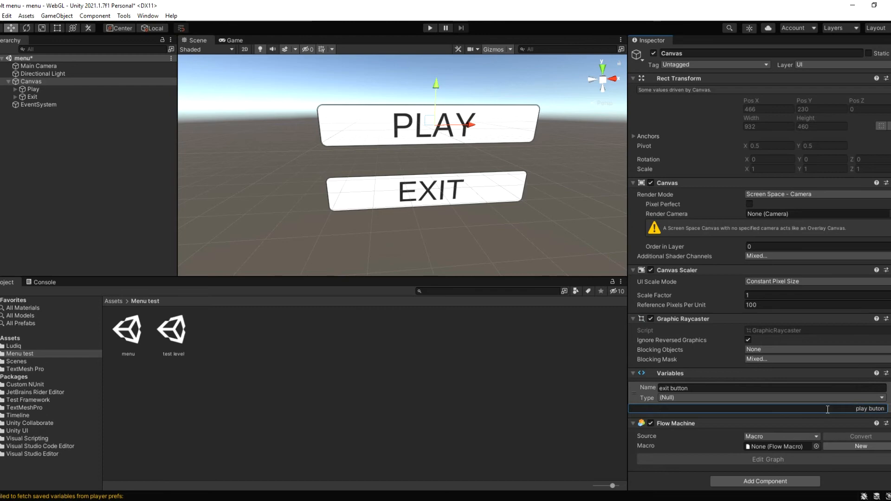
pyautogui.click(599, 415)
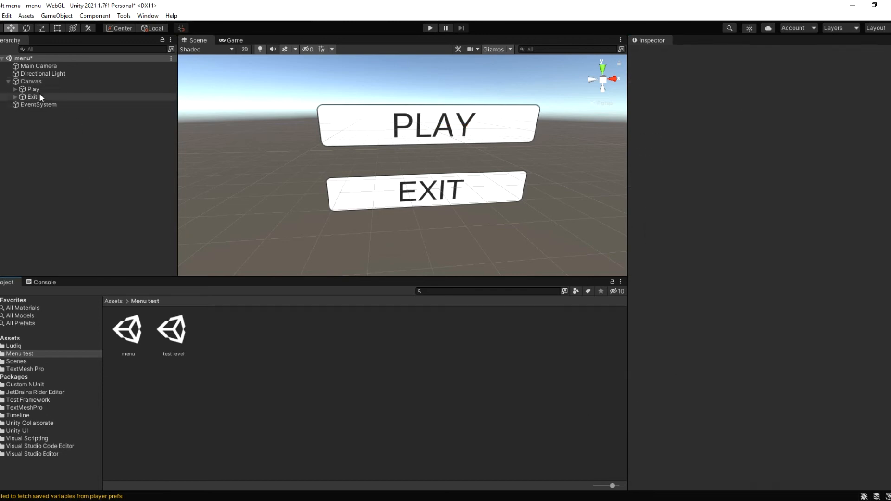
# Add a second variable named "play button" to the Canvas
pyautogui.click(33, 82)
pyautogui.click(799, 412)
pyautogui.write('play b')
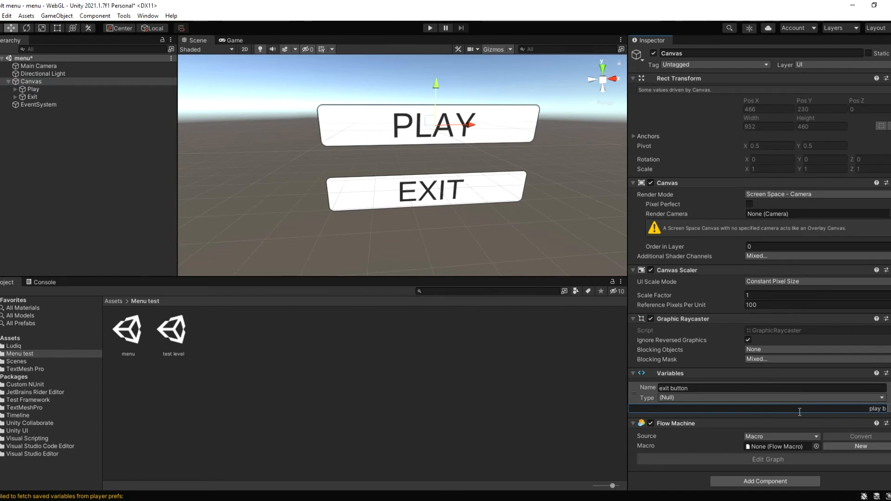
pyautogui.write('utton')
pyautogui.press('Return')
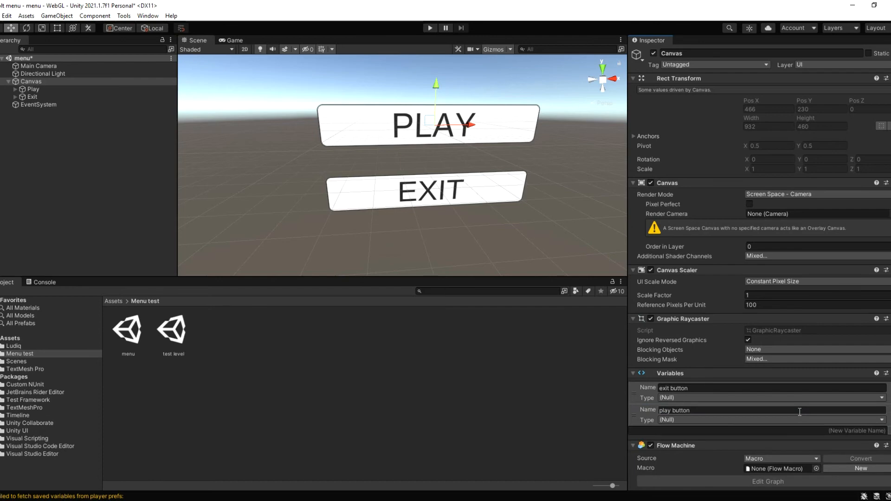
pyautogui.scroll(-1, 789, 401)
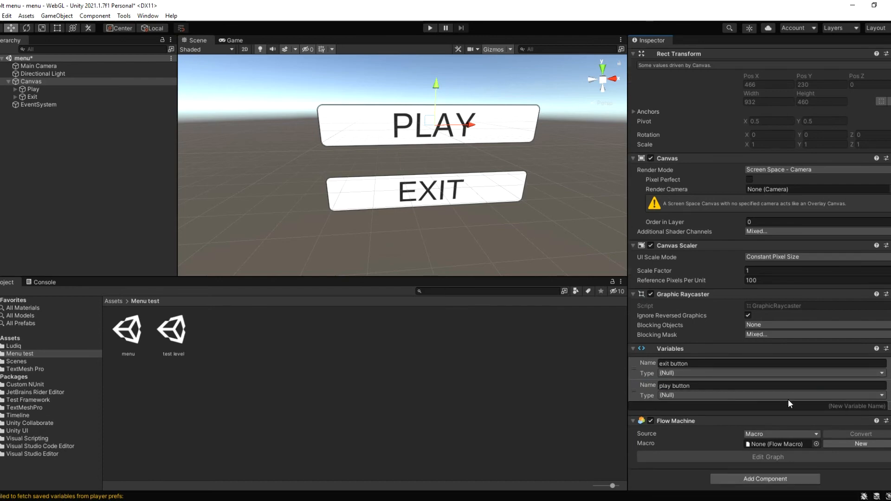
pyautogui.click(683, 374)
pyautogui.click(689, 294)
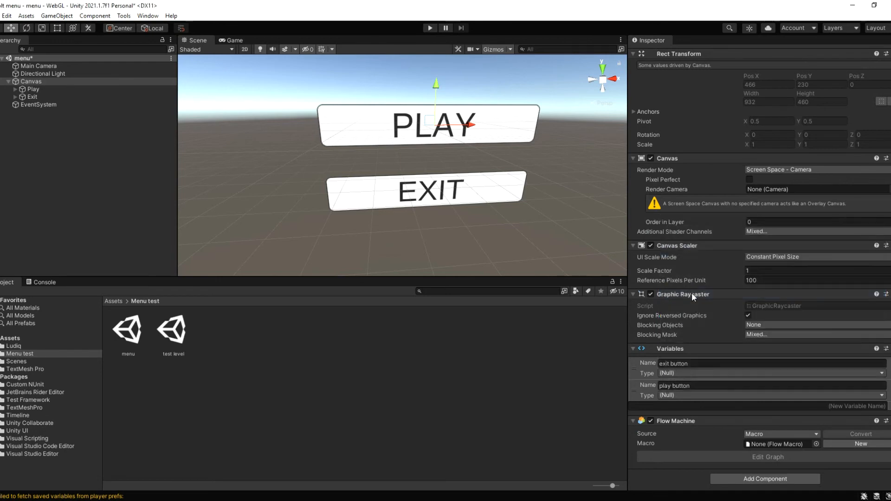
pyautogui.click(676, 396)
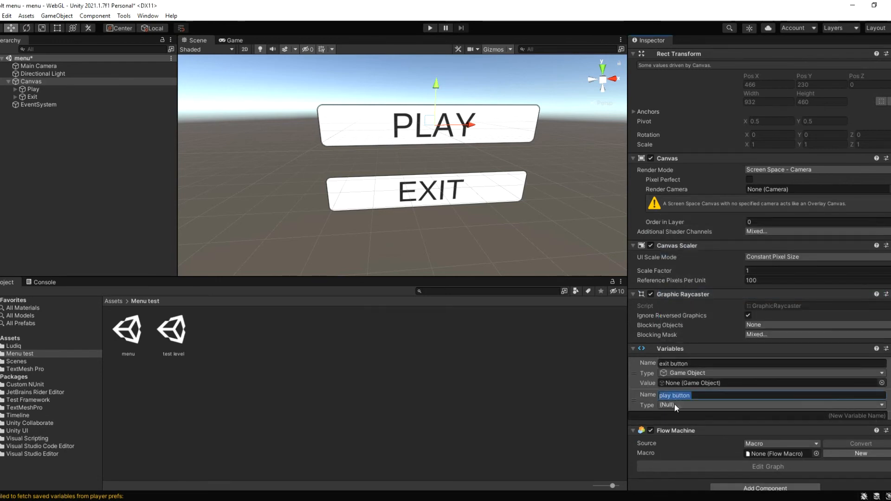
pyautogui.click(609, 398)
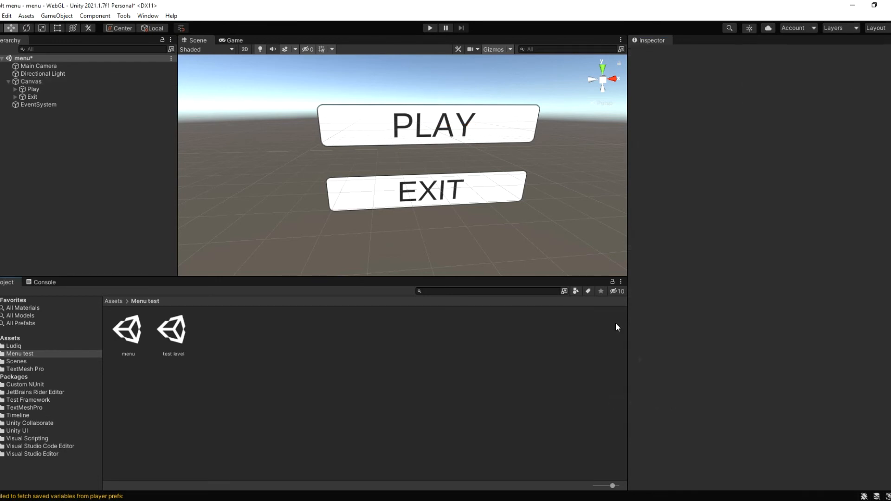
# Set the type of the Canvas's play button and exit button variables to Game Object
pyautogui.click(31, 82)
pyautogui.click(664, 418)
pyautogui.scroll(-2, 682, 371)
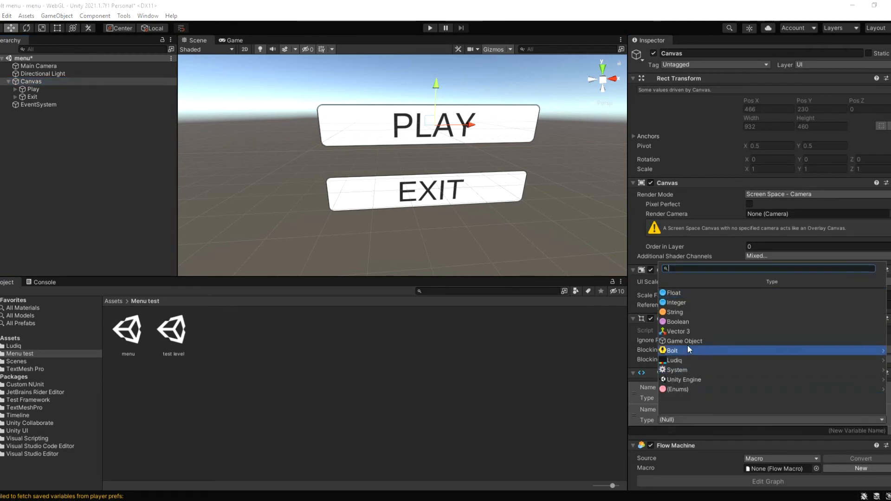
pyautogui.click(691, 338)
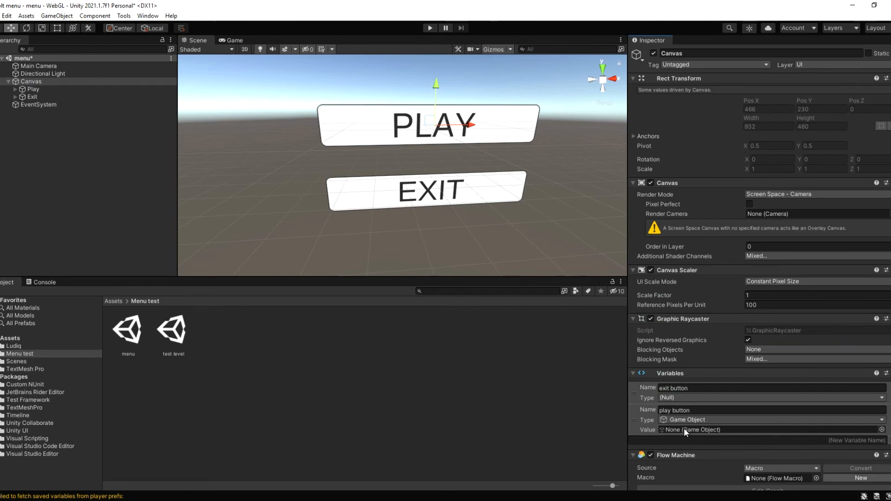
pyautogui.click(677, 398)
pyautogui.click(694, 319)
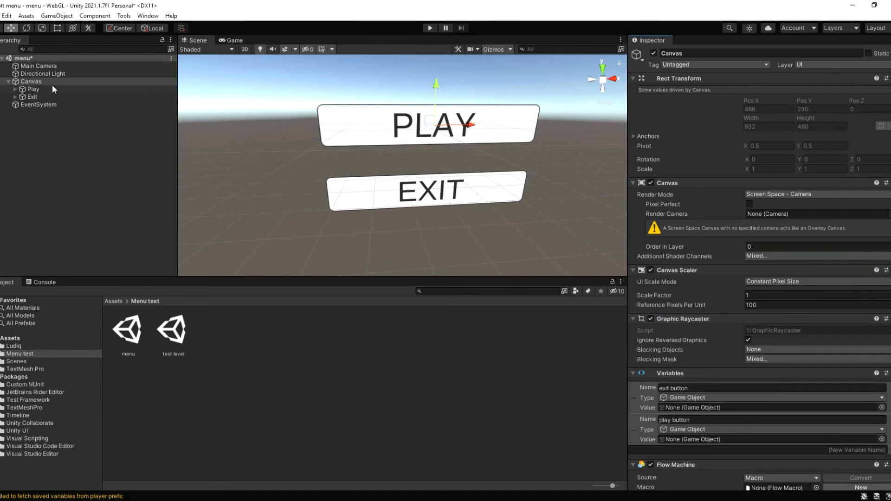
# Assign the Play object to the play button variable and the Exit object to the exit button variable
pyautogui.moveTo(33, 91); pyautogui.dragTo(490, 305)
pyautogui.moveTo(522, 363); pyautogui.dragTo(675, 439)
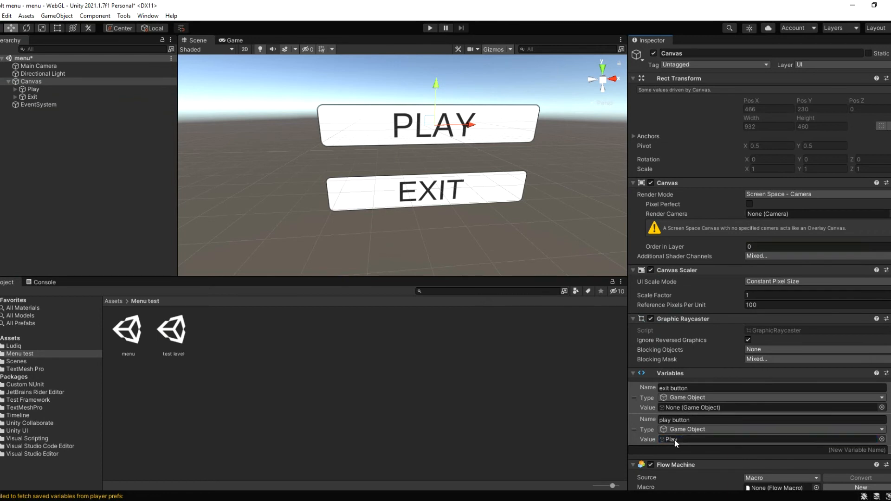
pyautogui.moveTo(38, 96); pyautogui.dragTo(731, 407)
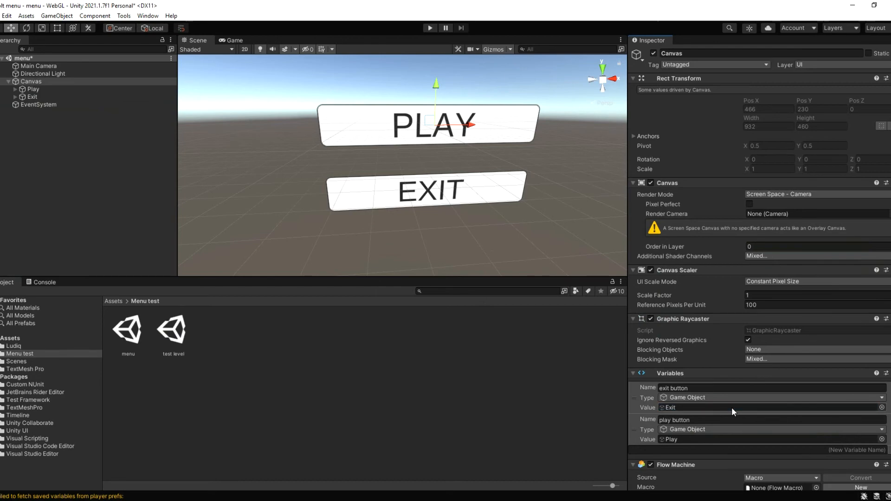
pyautogui.scroll(-2, 741, 409)
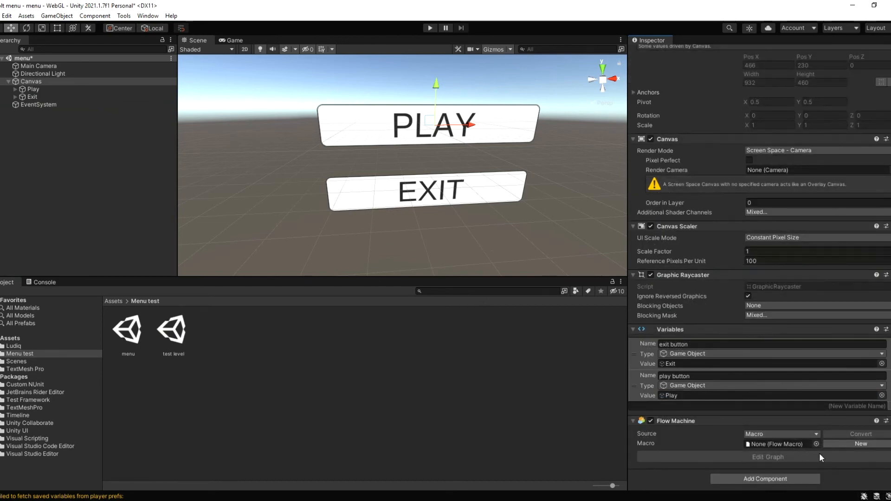
pyautogui.click(790, 434)
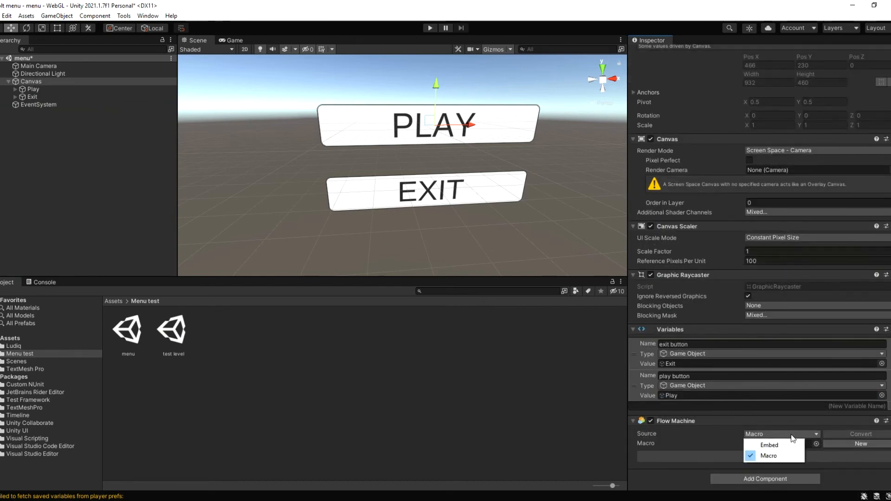
pyautogui.click(769, 456)
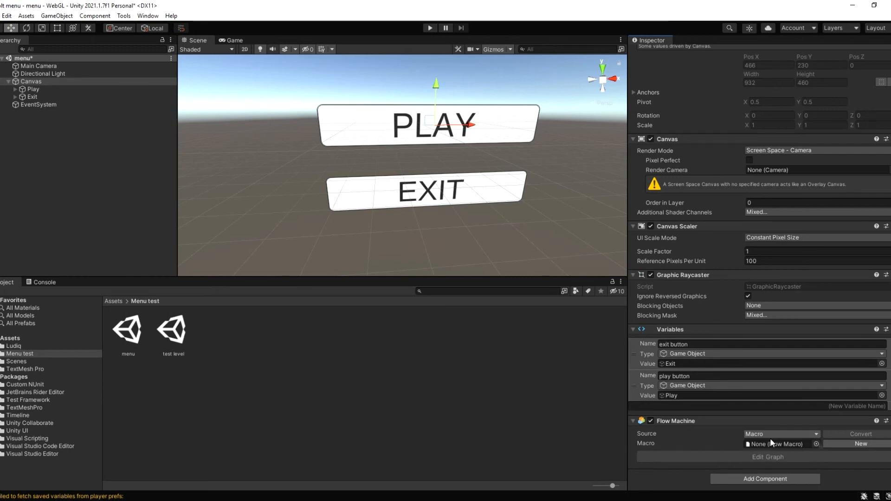
pyautogui.click(816, 444)
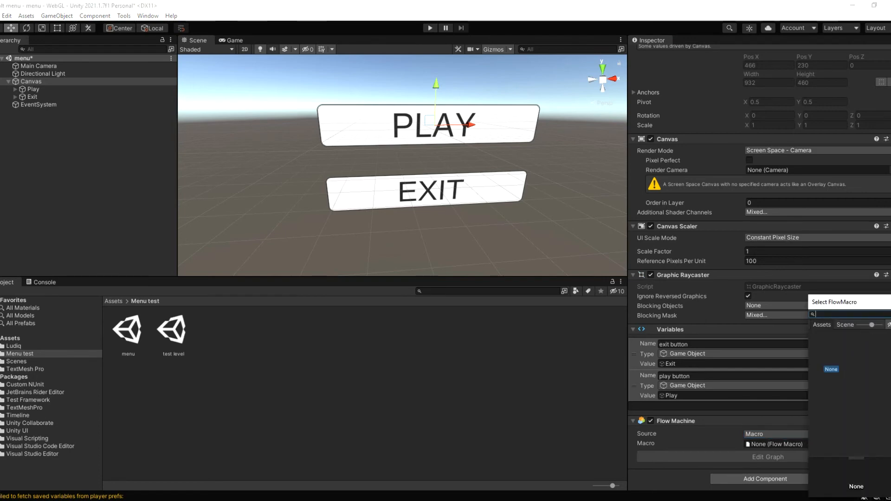
pyautogui.press('Escape')
# Create a new flow macro for the Canvas's Flow Machine, saved as "menu code" in a new folder inside Assets
pyautogui.click(859, 443)
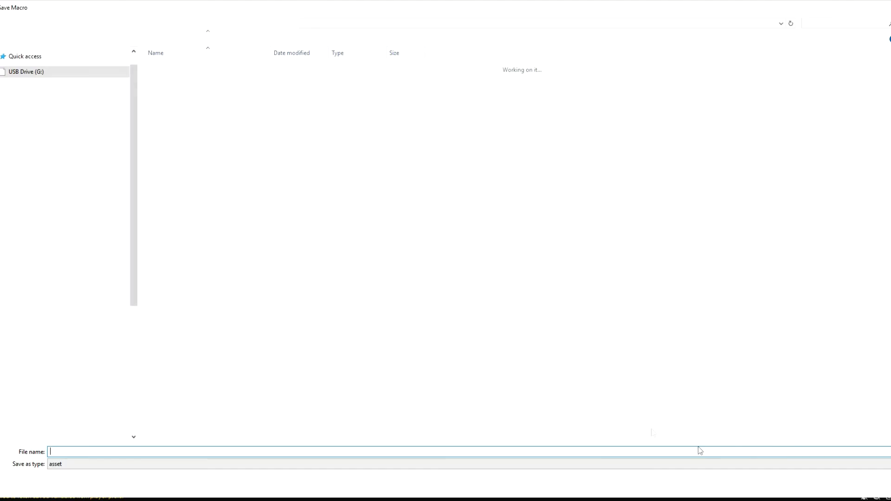
pyautogui.rightClick(209, 158)
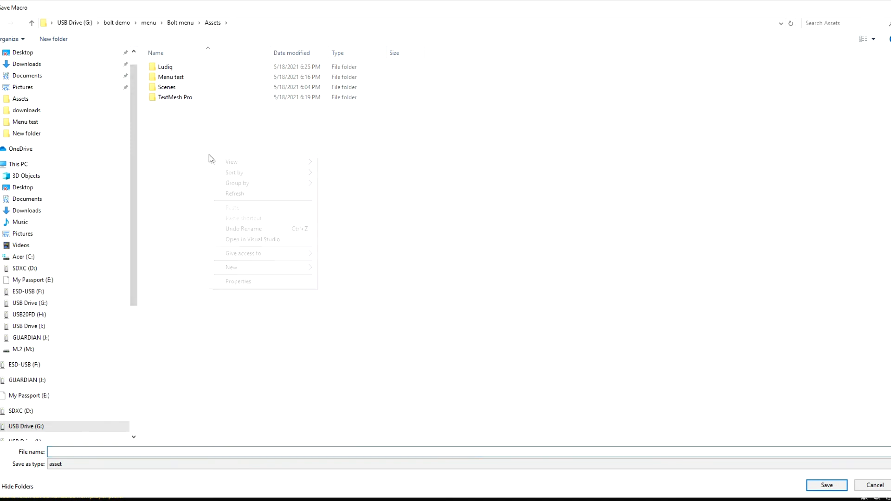
pyautogui.moveTo(275, 268)
pyautogui.click(362, 271)
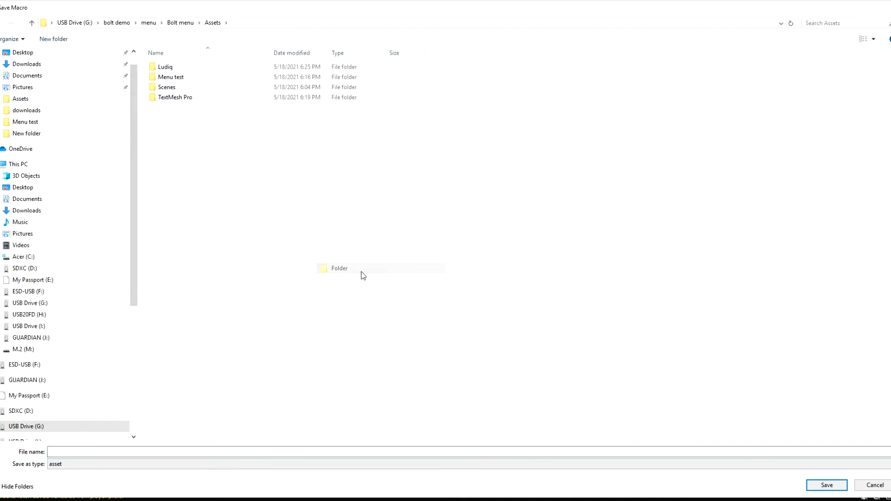
pyautogui.click(224, 107)
pyautogui.doubleClick(225, 108)
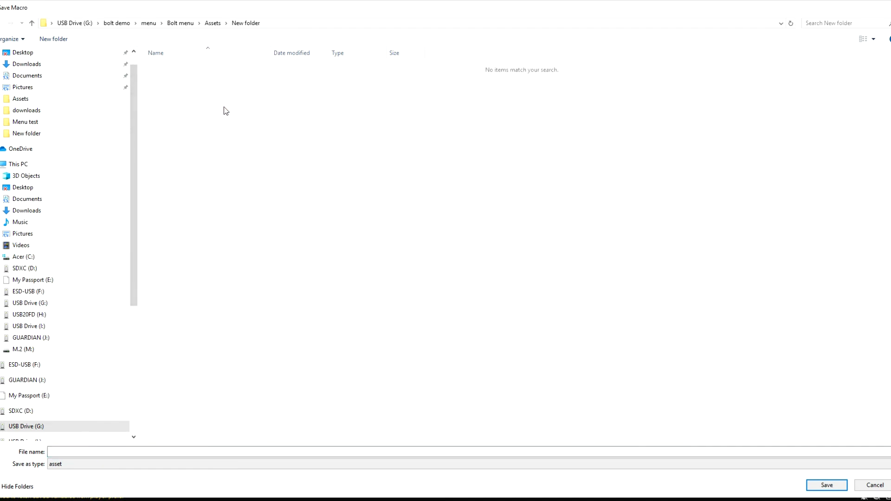
pyautogui.click(84, 451)
pyautogui.write('menu code')
pyautogui.press('Return')
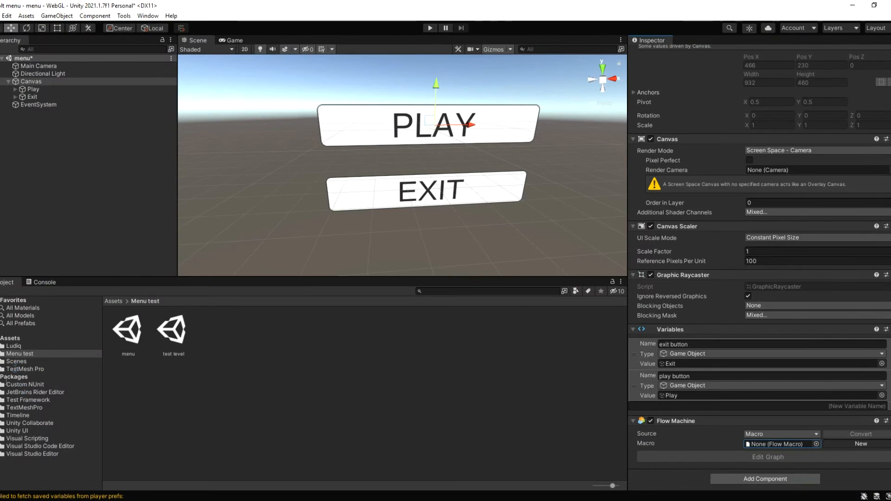
# Title the Flow Machine graph "menu code" and give it the summary "code about the menu"
pyautogui.click(653, 409)
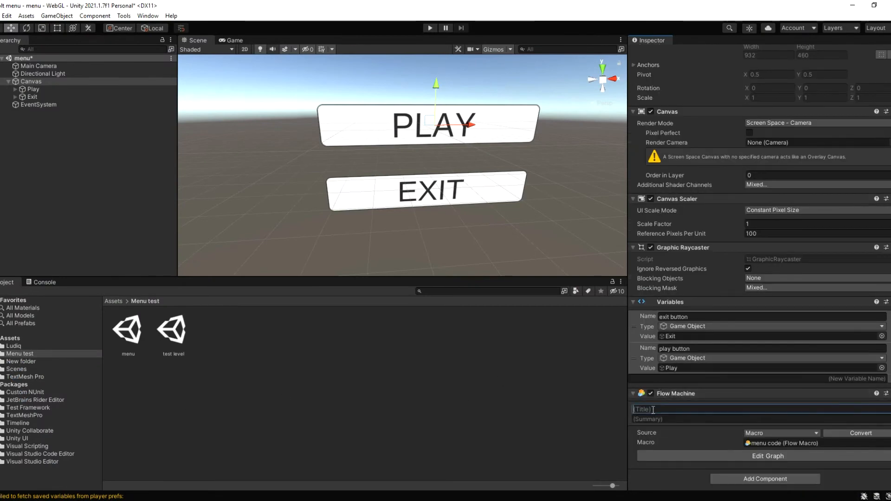
pyautogui.write('menu code')
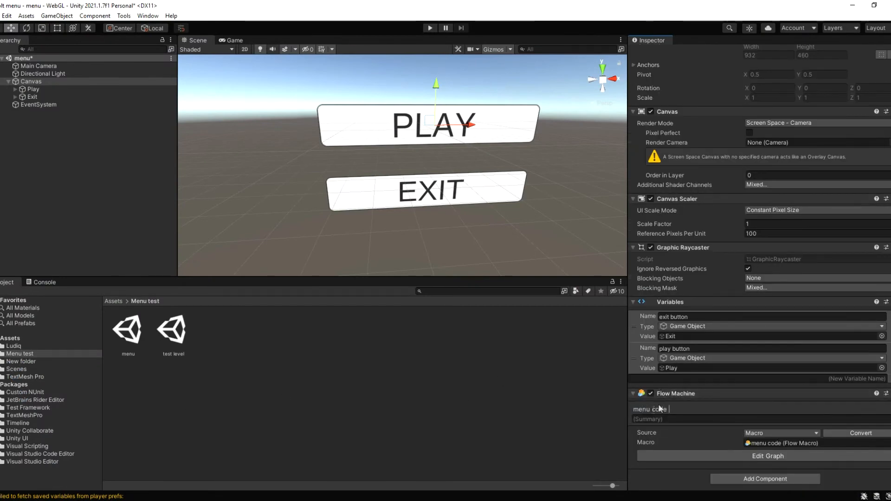
pyautogui.click(661, 419)
pyautogui.write('code about the menu')
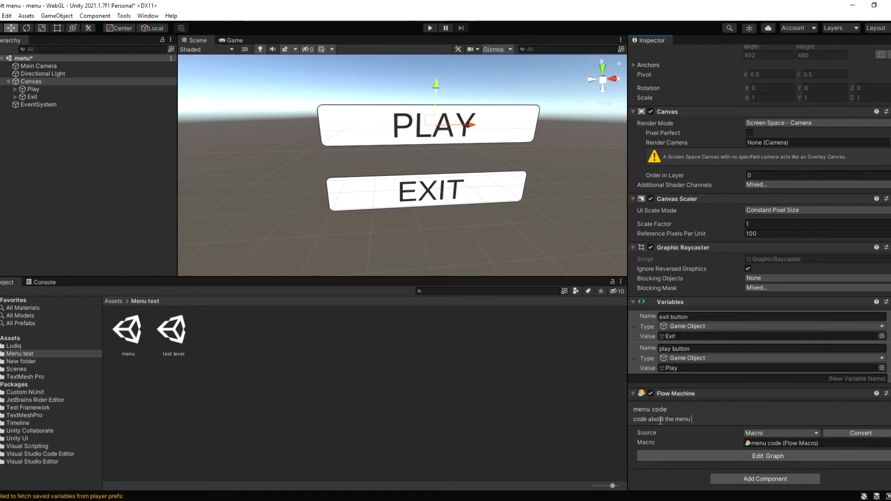
# Open the menu code flow graph for editing and delete its default Start and Update events
pyautogui.click(722, 453)
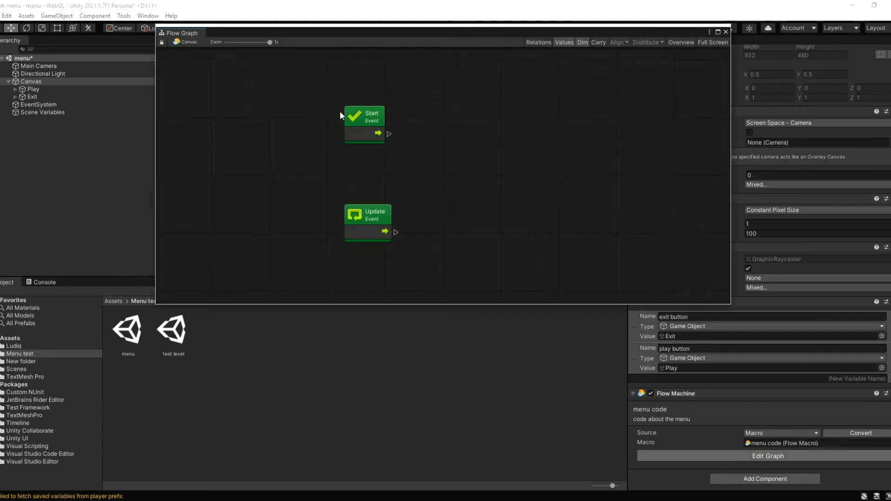
pyautogui.moveTo(672, 23); pyautogui.dragTo(597, 61)
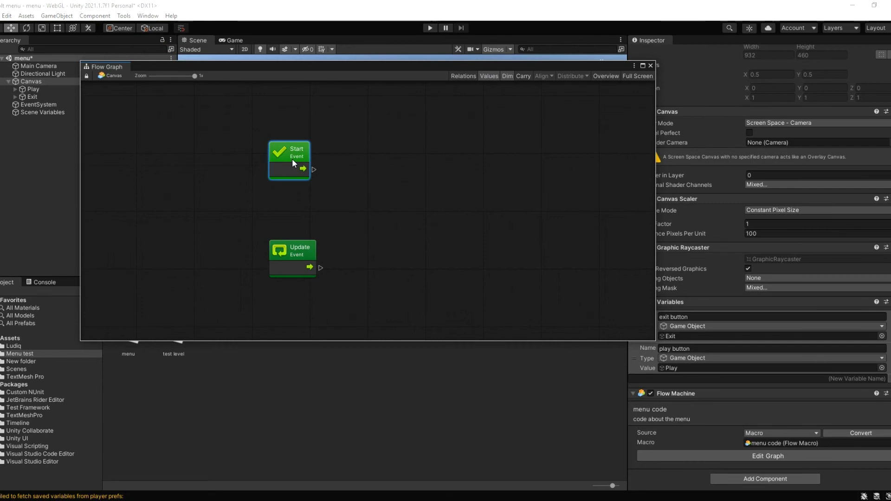
pyautogui.press('Delete')
pyautogui.click(296, 247)
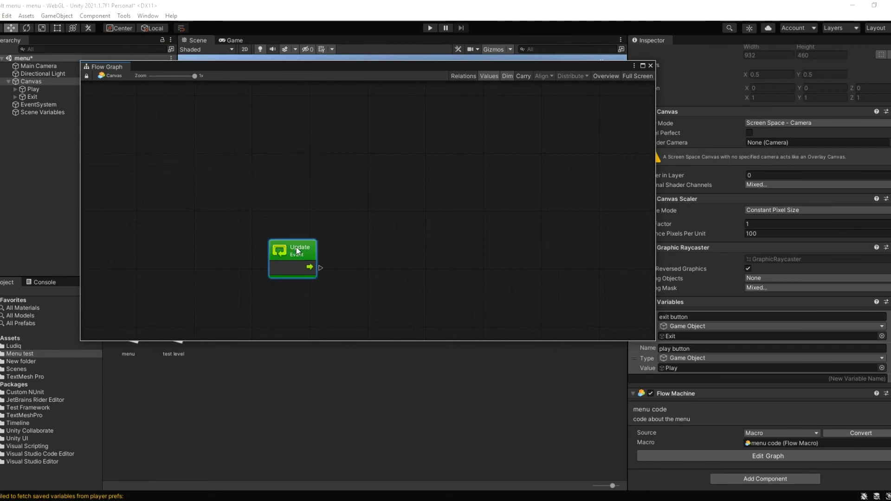
pyautogui.press('Delete')
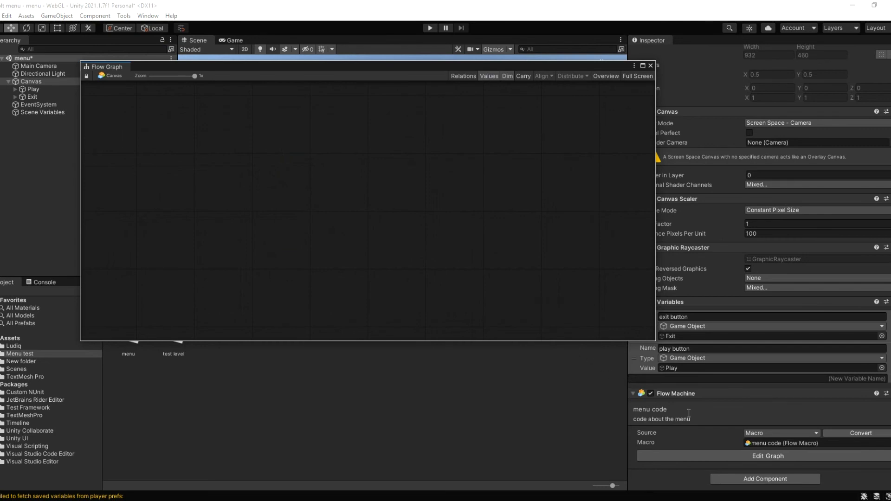
# Add a Get Variable node for play button to the graph and connect its output to a new On Button Click event
pyautogui.moveTo(555, 70); pyautogui.dragTo(497, 118)
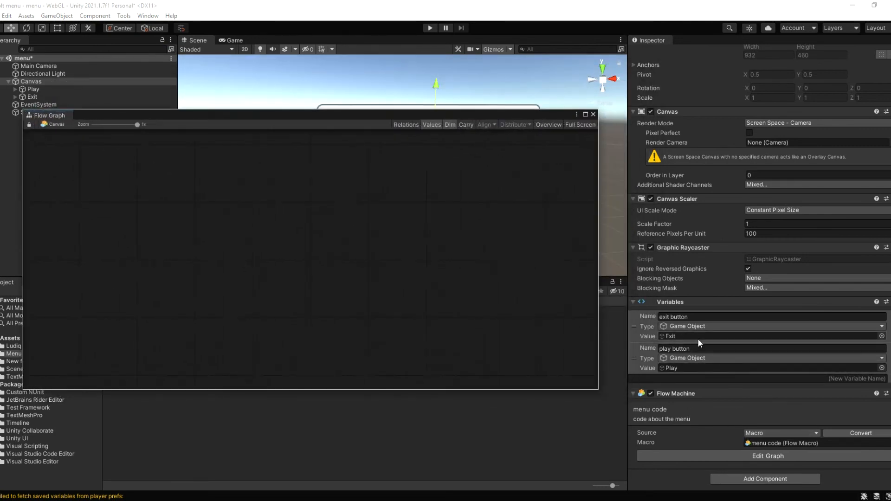
pyautogui.moveTo(636, 328); pyautogui.dragTo(639, 355)
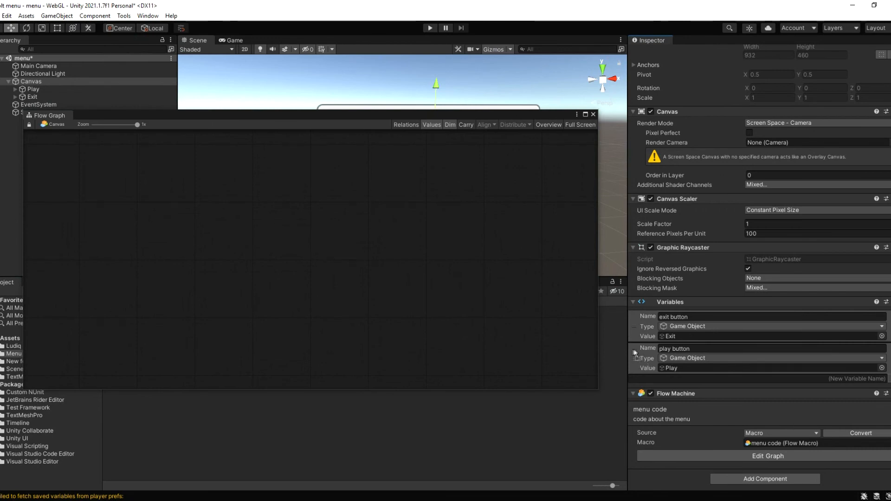
pyautogui.moveTo(644, 359); pyautogui.dragTo(117, 255)
pyautogui.moveTo(189, 286); pyautogui.dragTo(244, 267)
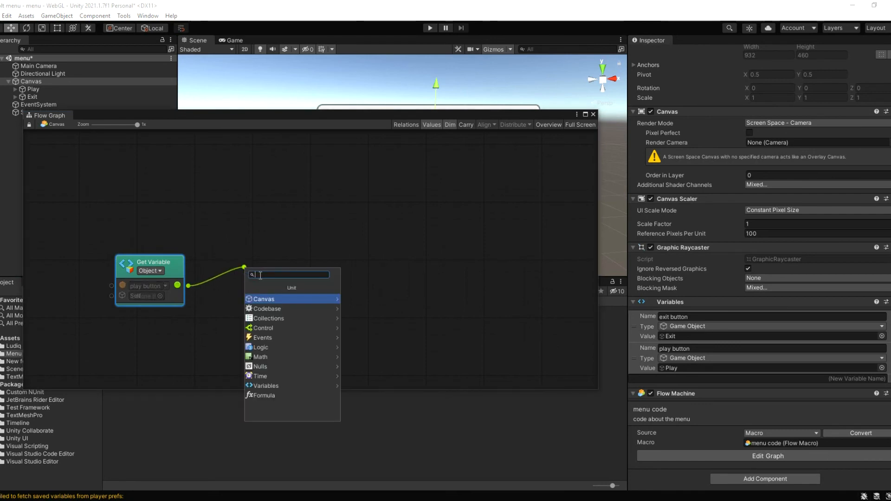
pyautogui.write('click')
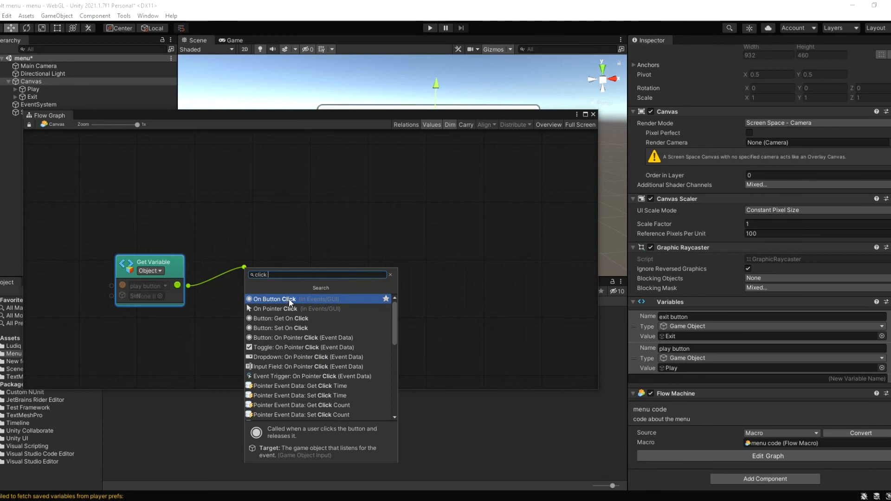
pyautogui.click(327, 300)
# Connect the On Button Click event's flow output to a new Scene Manager Load Scene (Scene Name, Mode) node
pyautogui.moveTo(300, 249); pyautogui.dragTo(388, 296)
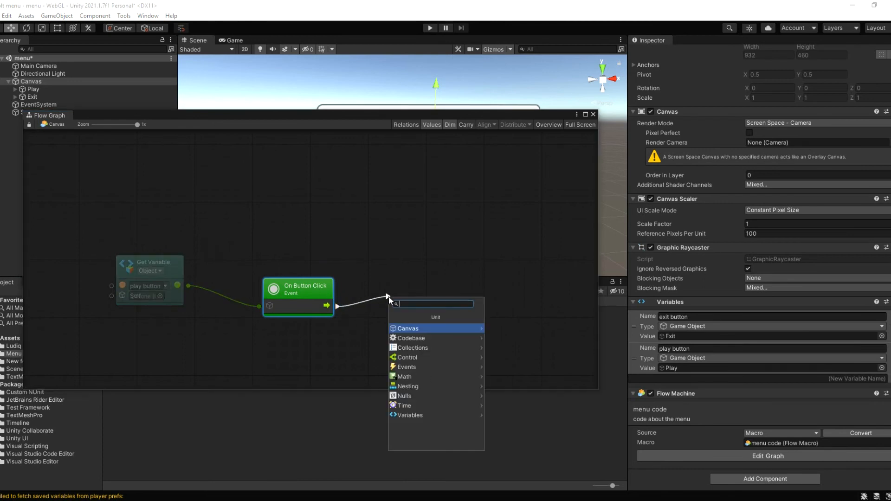
pyautogui.write('s')
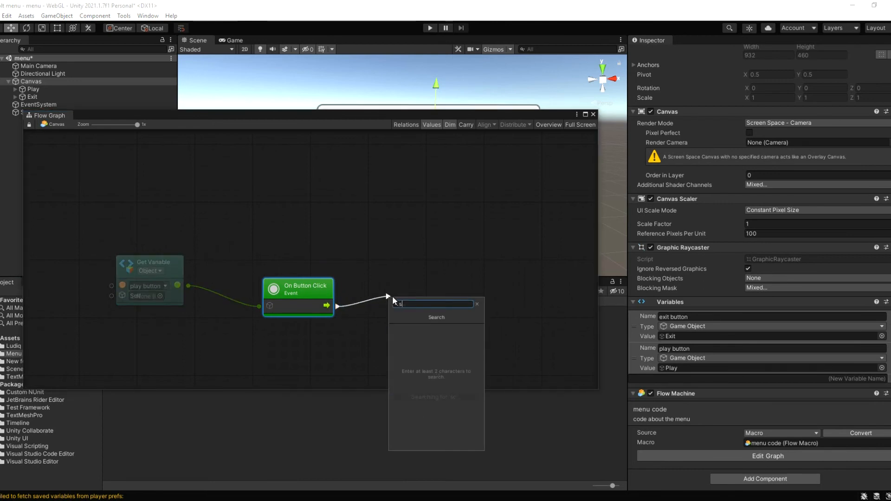
pyautogui.write('cene load')
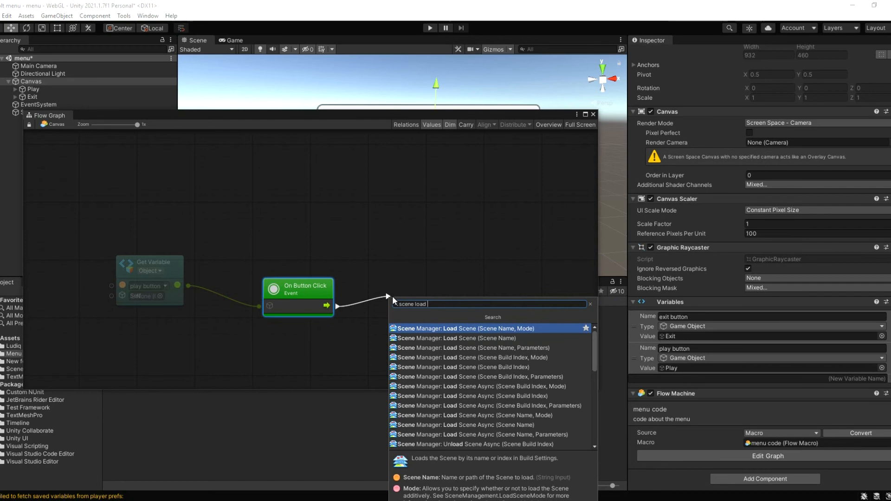
pyautogui.click(463, 328)
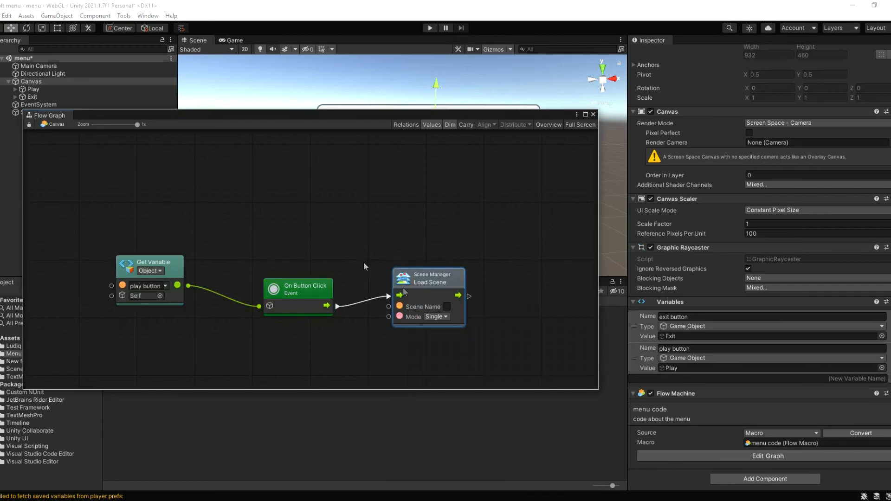
# Copy the test level scene's name into the Load Scene node's Scene Name and close the flow graph
pyautogui.moveTo(280, 113); pyautogui.dragTo(423, 113)
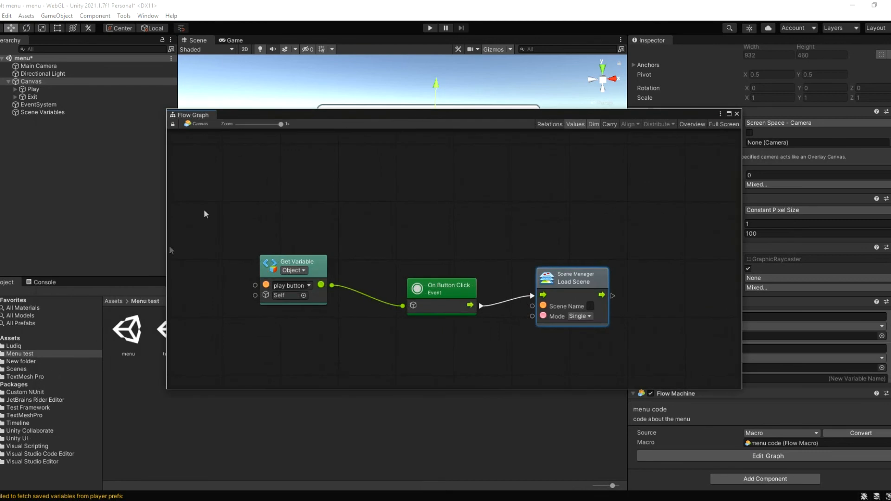
pyautogui.moveTo(333, 115); pyautogui.dragTo(446, 143)
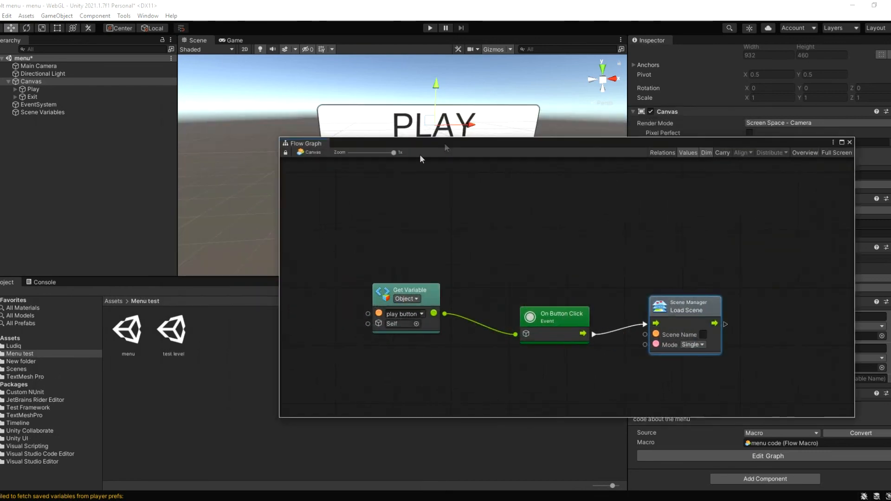
pyautogui.click(172, 342)
pyautogui.rightClick(171, 342)
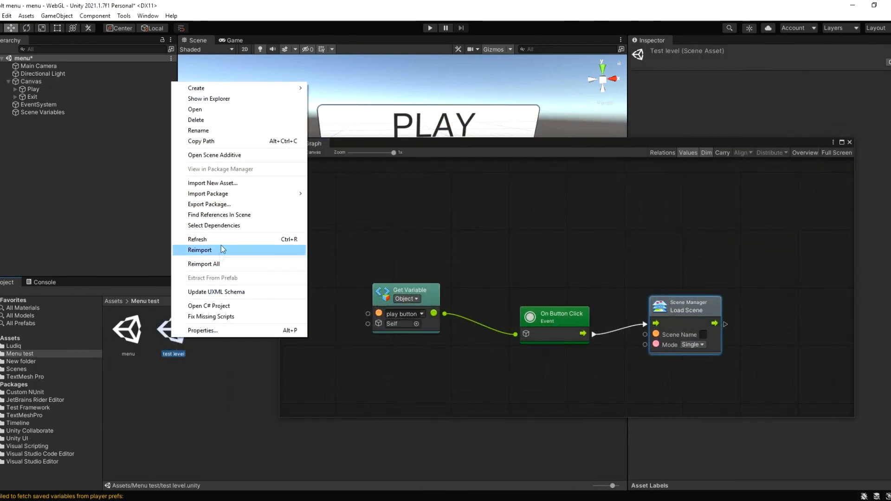
pyautogui.click(213, 131)
pyautogui.hotkey('ctrl', 'c')
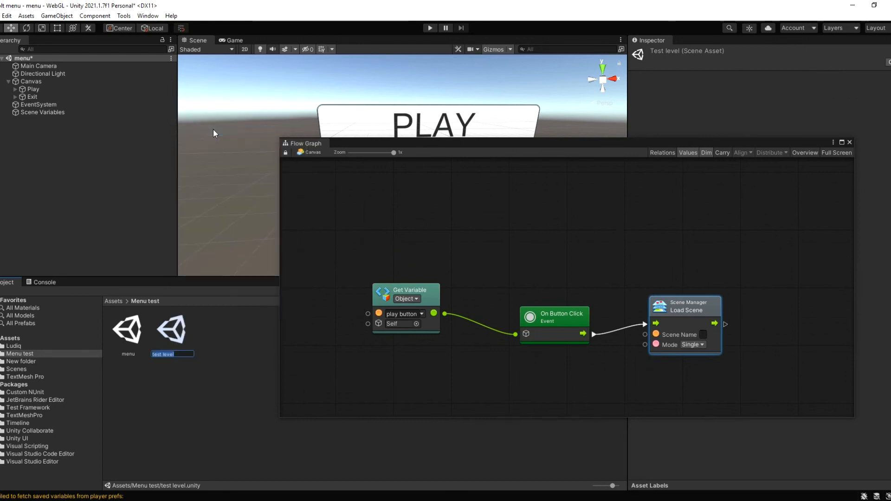
pyautogui.click(609, 139)
pyautogui.click(705, 335)
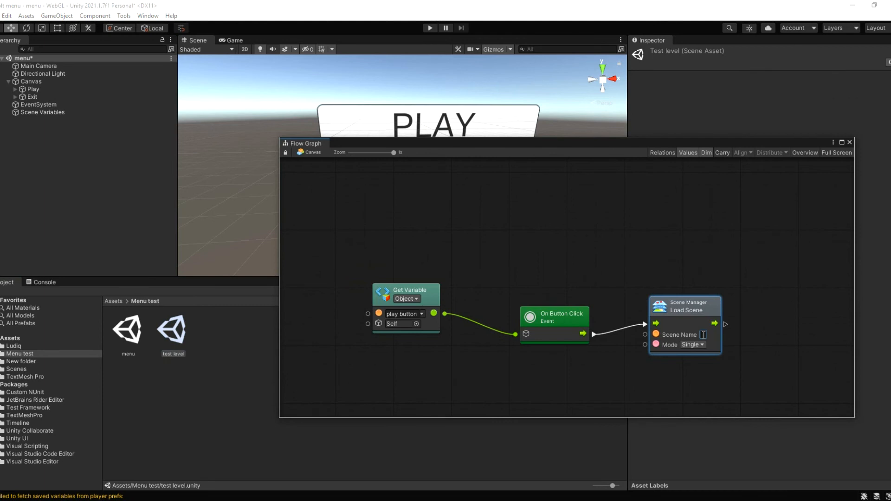
pyautogui.hotkey('ctrl', 'v')
pyautogui.click(711, 299)
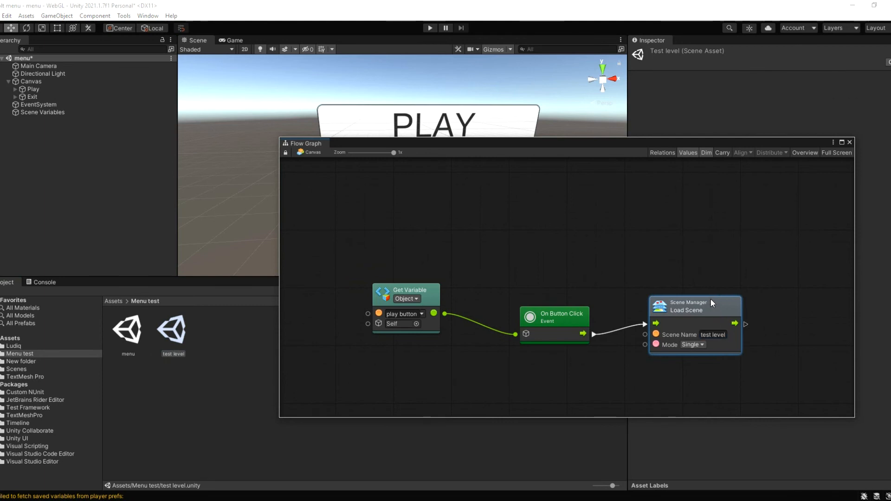
pyautogui.click(851, 143)
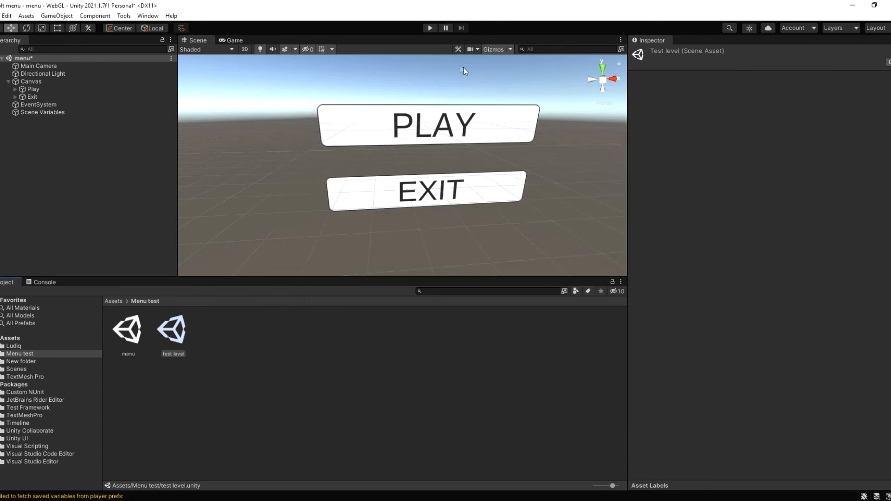
# Run the menu scene, test its PLAY button, and stop play mode
pyautogui.click(431, 29)
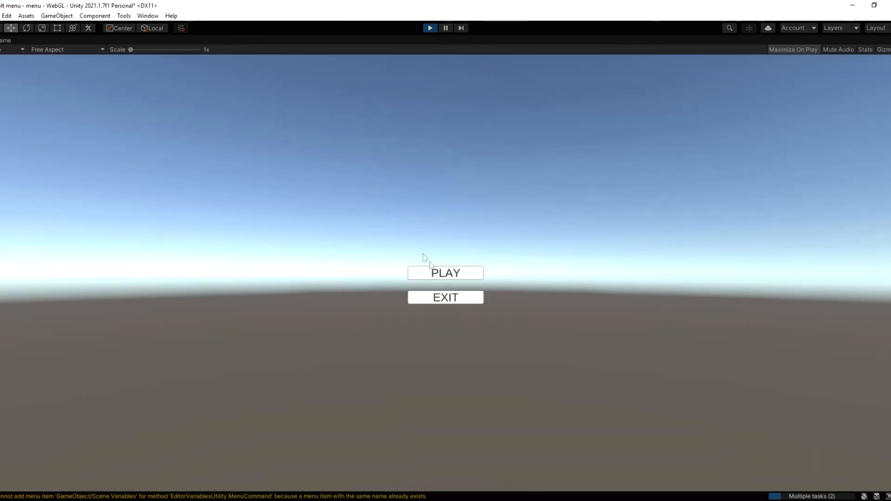
pyautogui.click(433, 277)
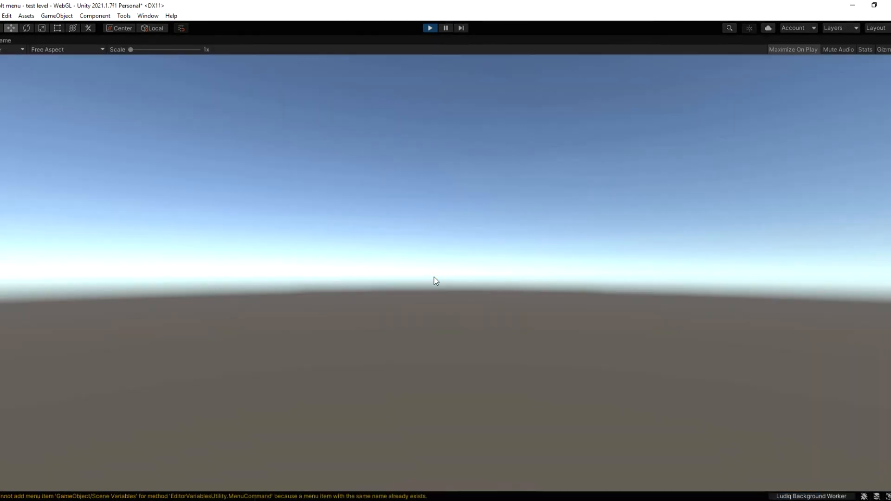
pyautogui.click(428, 28)
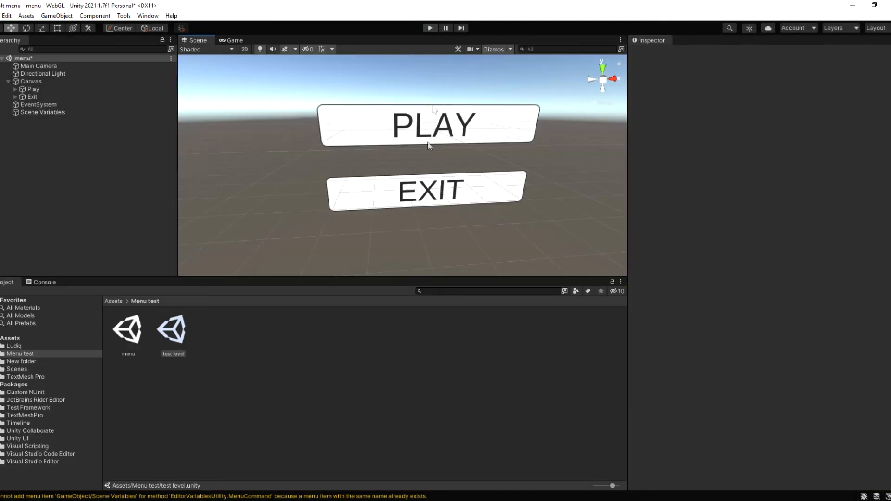
# Examine the Canvas's components and the list of components that can be added to it
pyautogui.click(35, 83)
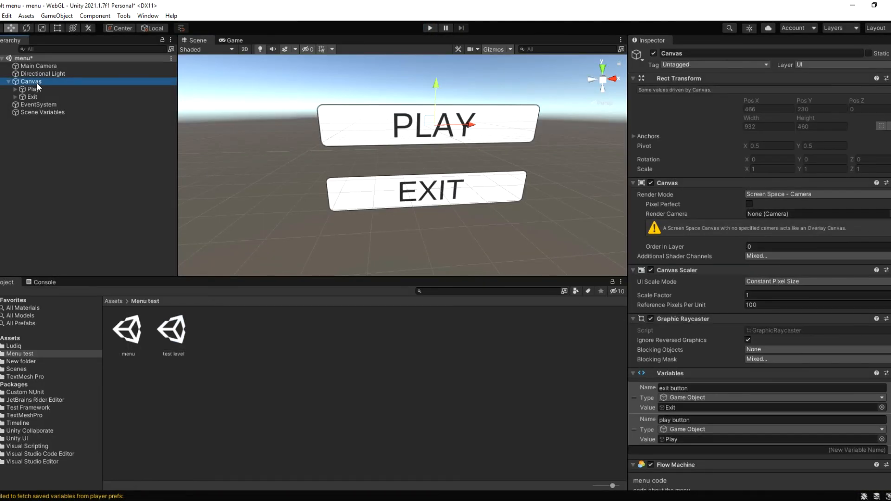
pyautogui.click(8, 82)
pyautogui.click(8, 81)
pyautogui.click(35, 83)
pyautogui.scroll(-3, 729, 406)
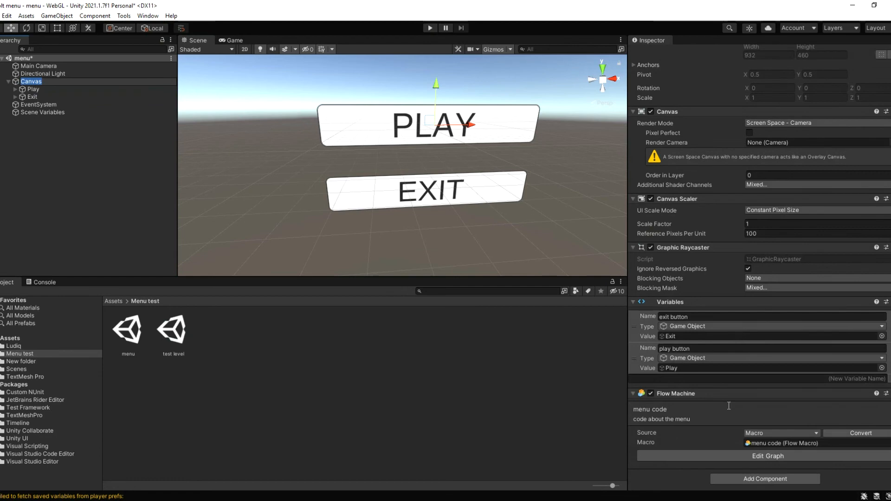
pyautogui.click(729, 481)
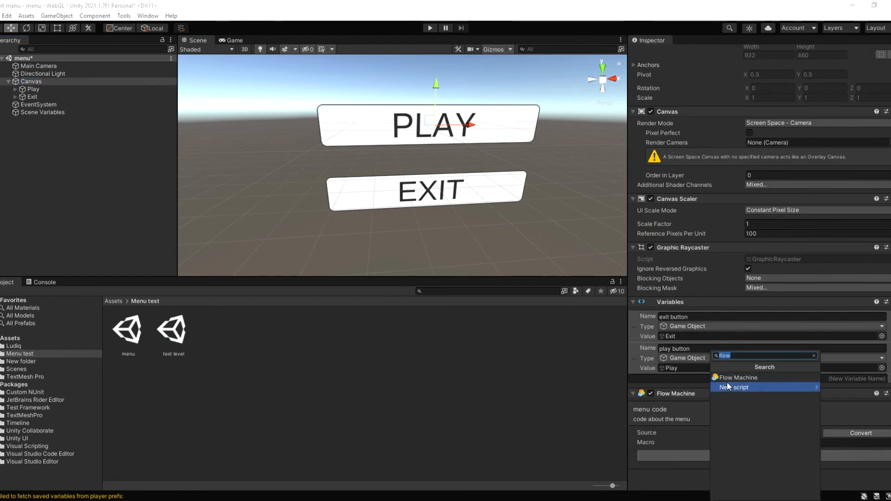
pyautogui.click(814, 355)
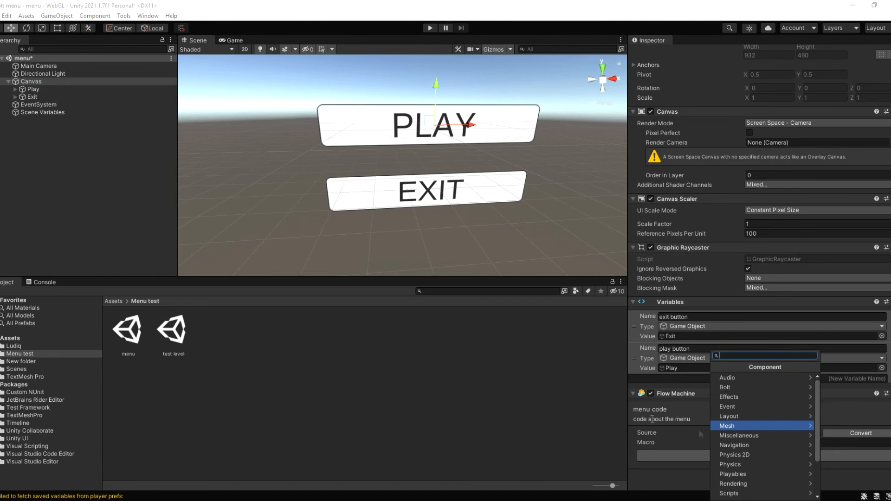
pyautogui.scroll(-2, 750, 446)
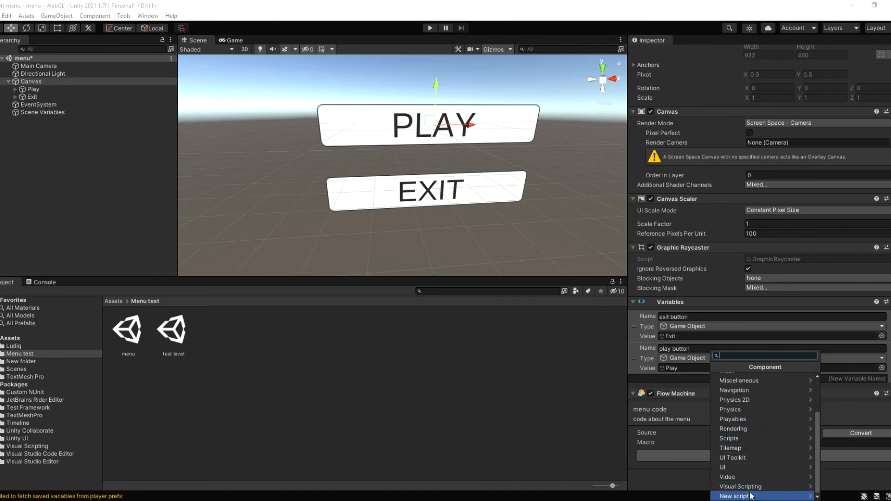
pyautogui.scroll(2, 759, 438)
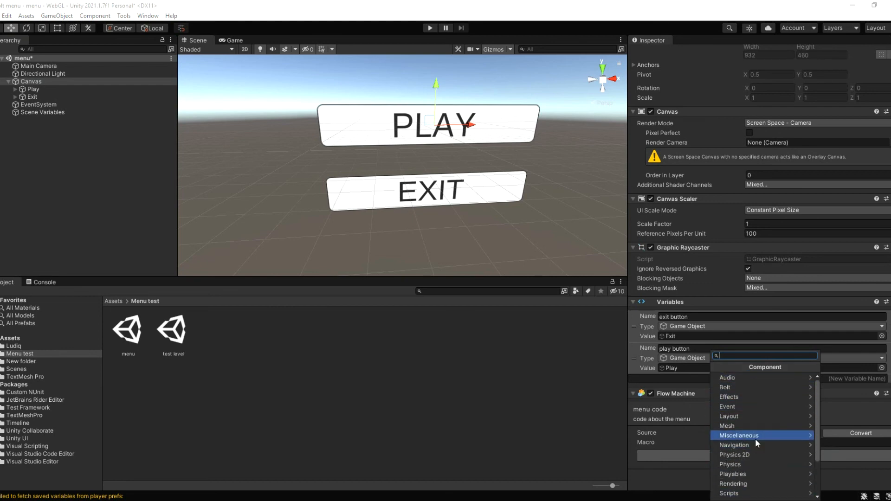
pyautogui.click(497, 396)
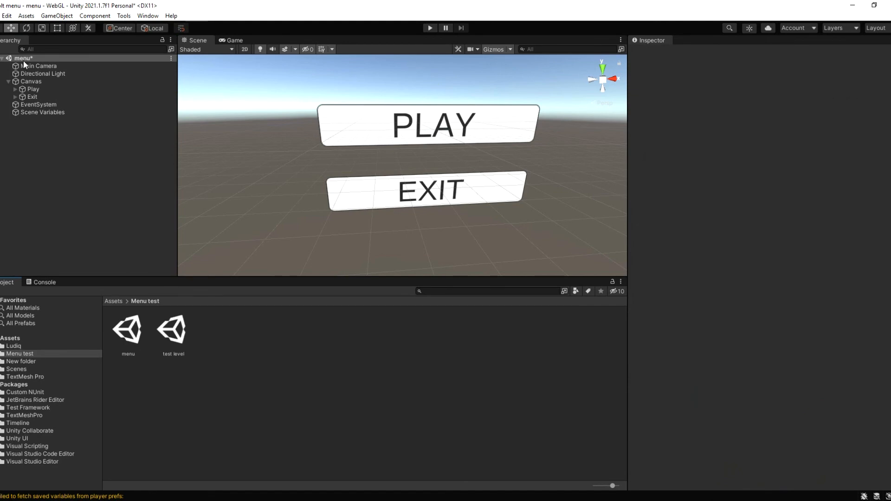
pyautogui.click(41, 81)
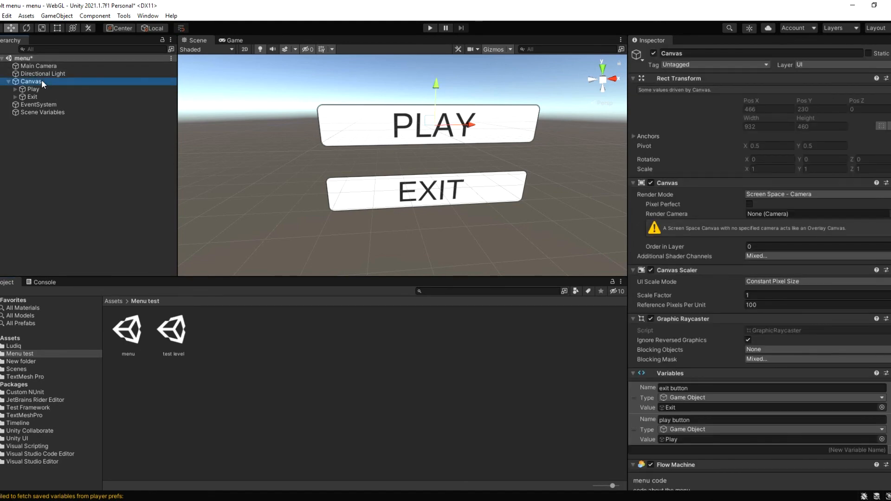
pyautogui.rightClick(41, 80)
pyautogui.click(69, 195)
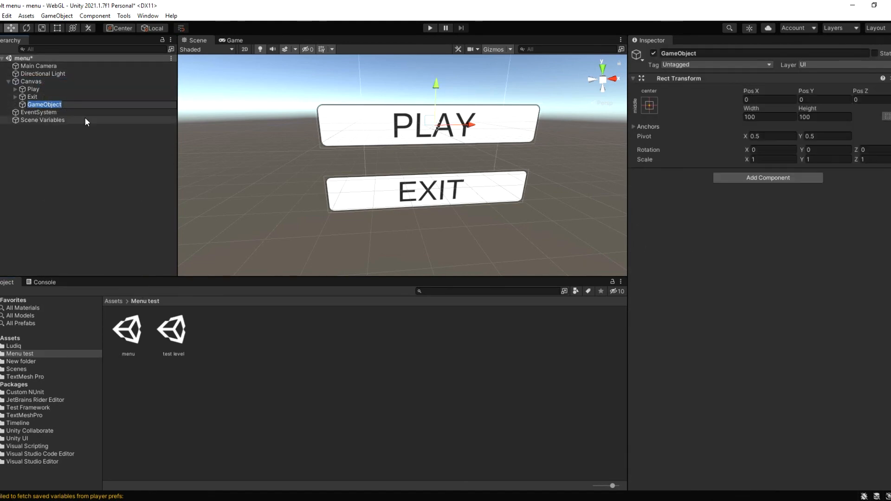
pyautogui.hotkey('ctrl', 'z')
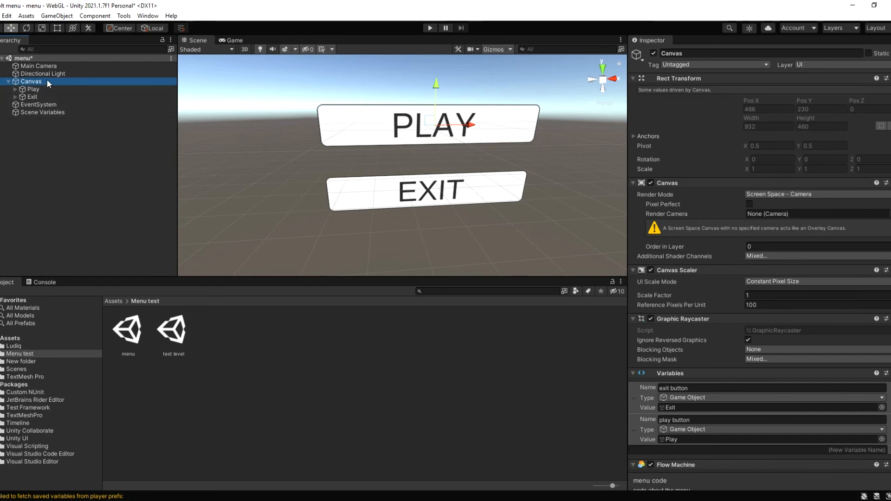
# Add a UI Image to the Canvas and move it down to a Pos Y of about -29
pyautogui.rightClick(47, 80)
pyautogui.moveTo(95, 269)
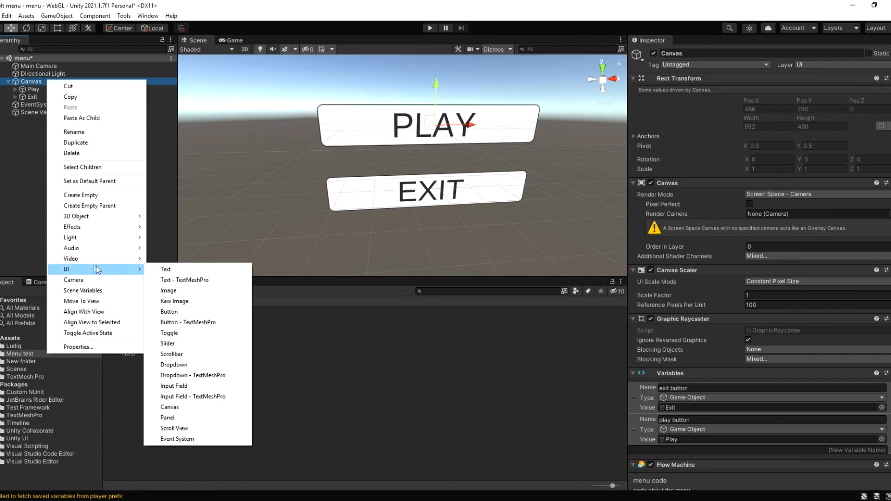
pyautogui.click(208, 290)
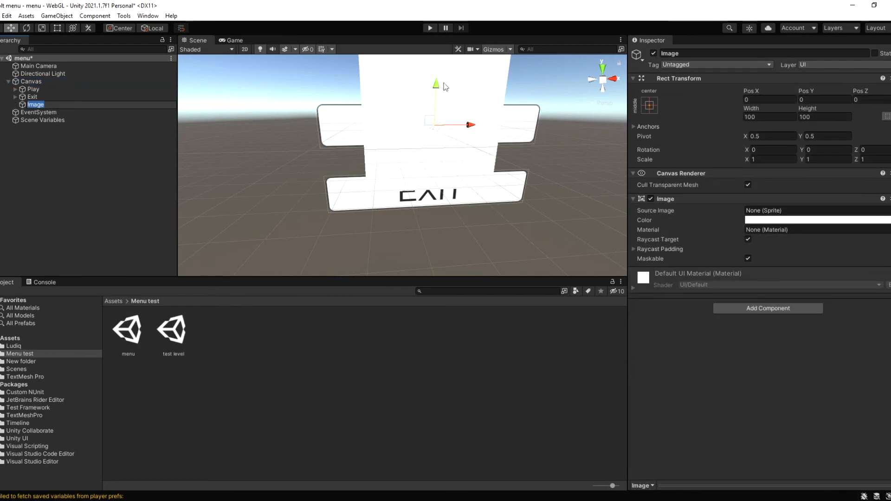
pyautogui.moveTo(438, 88); pyautogui.dragTo(438, 130)
# Reorder the Image to be the Canvas's first child, above Play, so it sits behind the buttons
pyautogui.click(35, 107)
pyautogui.moveTo(34, 108); pyautogui.dragTo(37, 87)
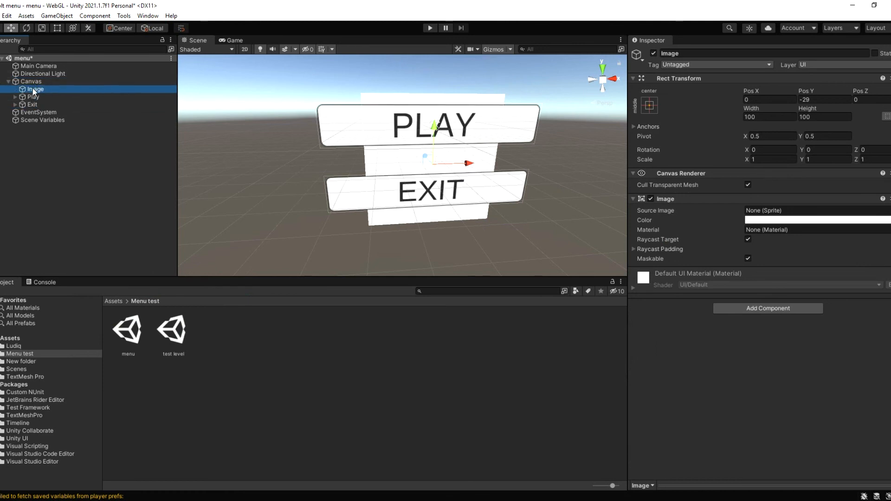
pyautogui.click(31, 88)
# Scale the Image with the Transform tool into a large background, about 9.66 in X and 5.57 in Y
pyautogui.click(73, 28)
pyautogui.scroll(-5, 514, 243)
pyautogui.moveTo(484, 167); pyautogui.dragTo(624, 166)
pyautogui.scroll(-5, 454, 139)
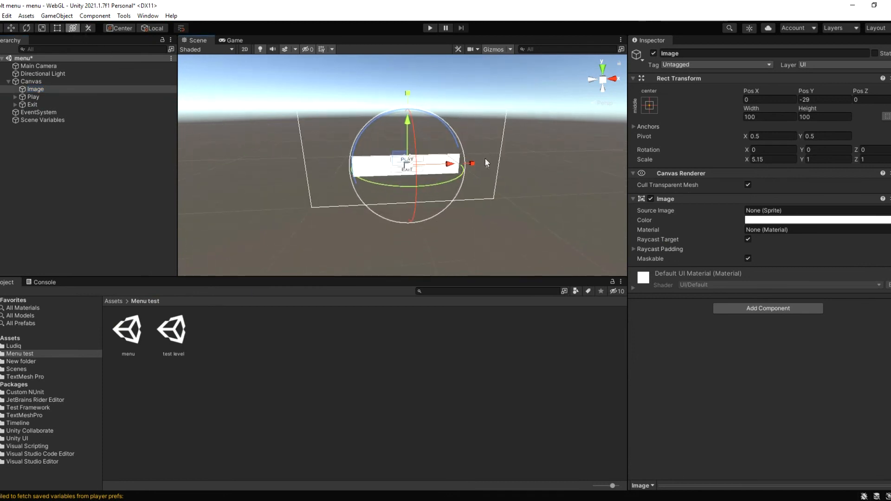
pyautogui.moveTo(476, 163); pyautogui.dragTo(457, 157)
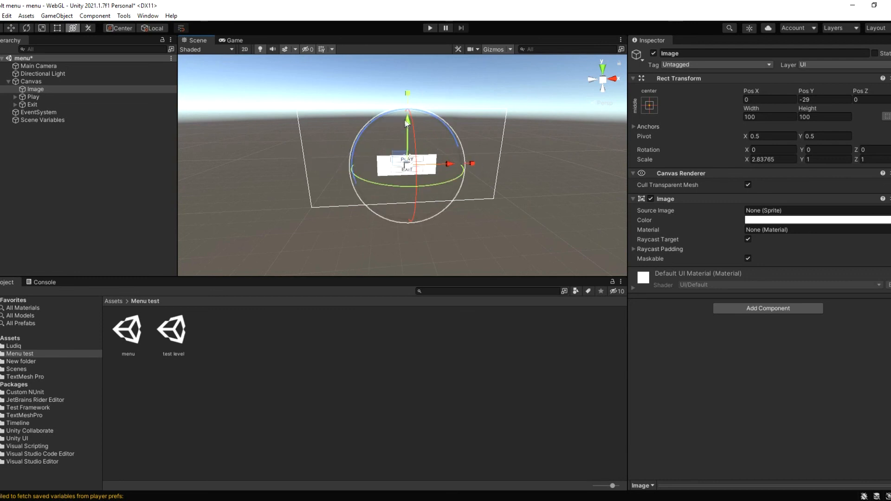
pyautogui.scroll(4, 413, 163)
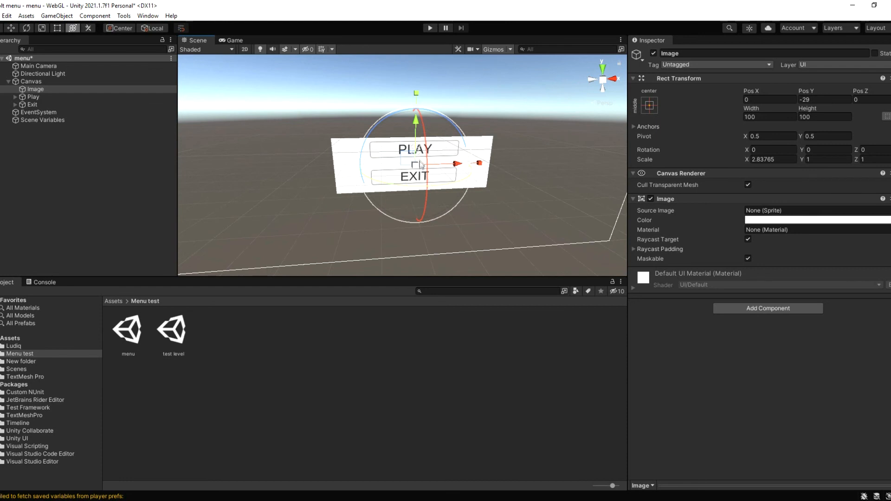
pyautogui.moveTo(416, 93); pyautogui.dragTo(419, 23)
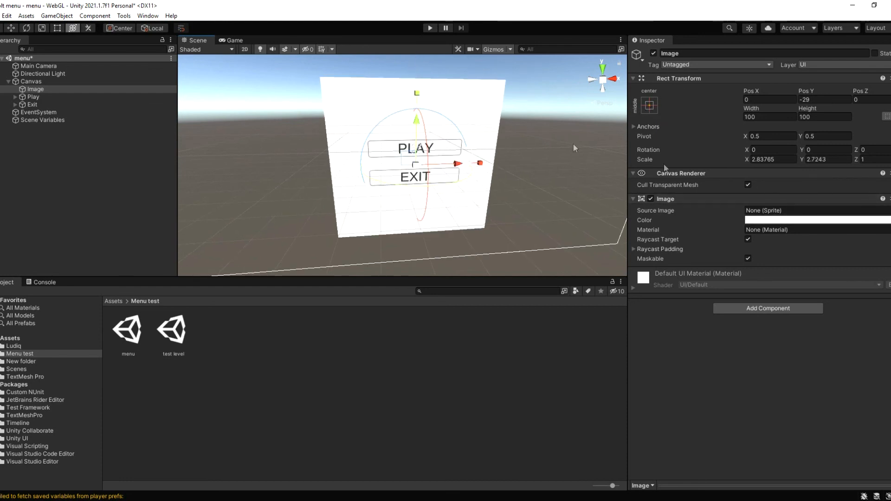
pyautogui.scroll(-3, 493, 152)
pyautogui.scroll(-2, 483, 158)
pyautogui.moveTo(474, 163); pyautogui.dragTo(568, 166)
pyautogui.moveTo(413, 94); pyautogui.dragTo(402, 54)
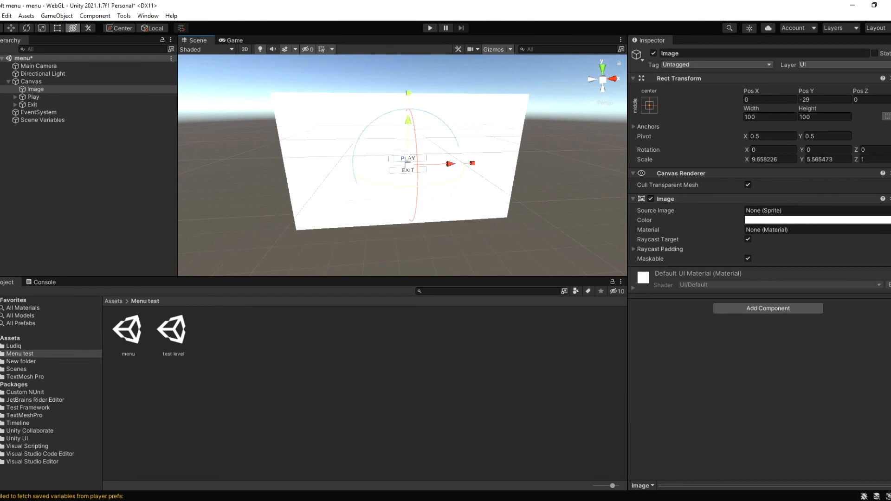
# Import the picture 11.jpg from the project's texture folder into the Menu test folder
pyautogui.rightClick(238, 341)
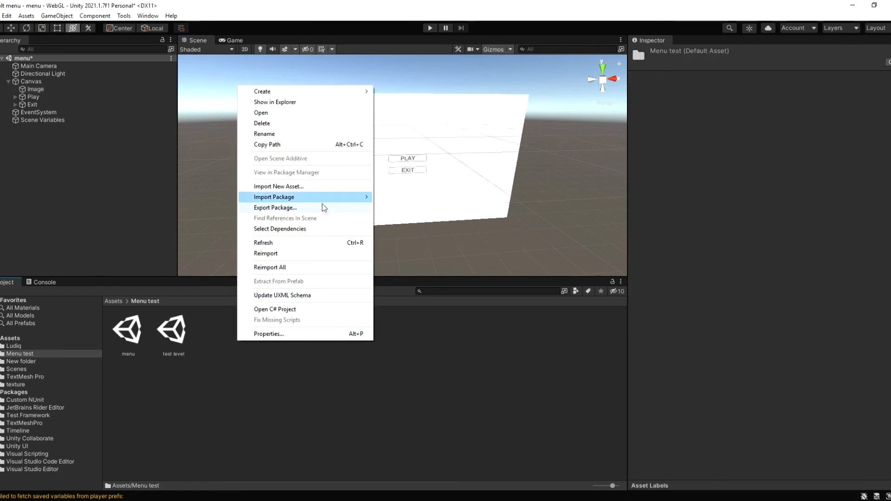
pyautogui.click(322, 184)
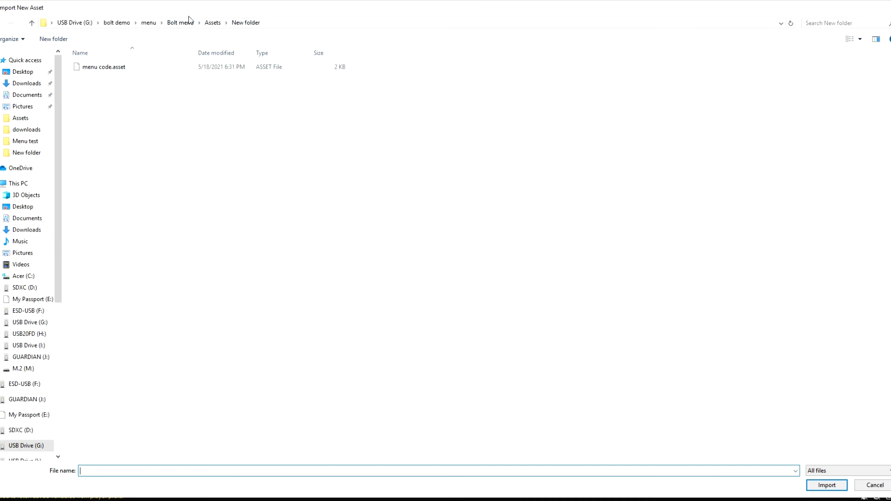
pyautogui.click(213, 24)
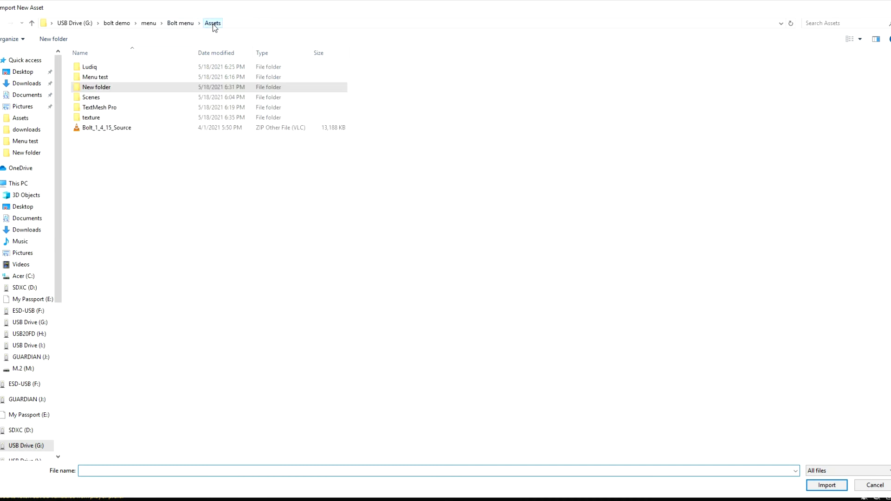
pyautogui.doubleClick(112, 121)
pyautogui.doubleClick(82, 68)
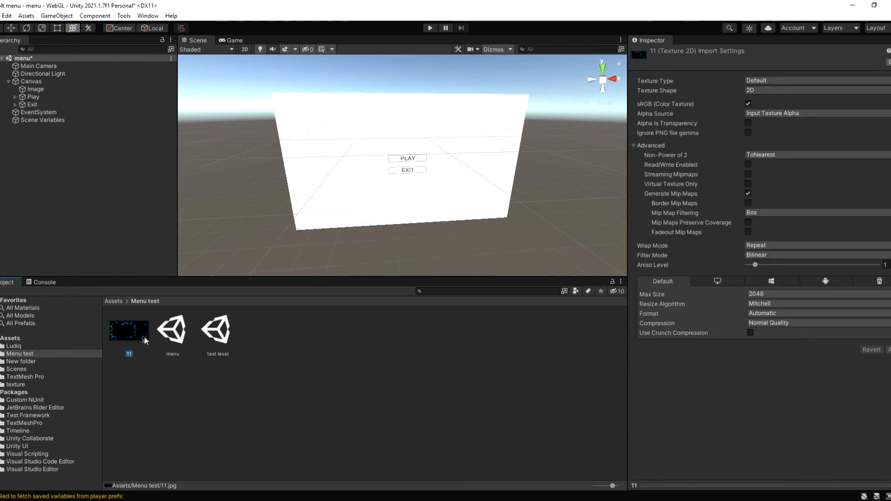
# Try to assign the 11 texture as the Image's Source Image and expand its default UI material settings
pyautogui.click(371, 173)
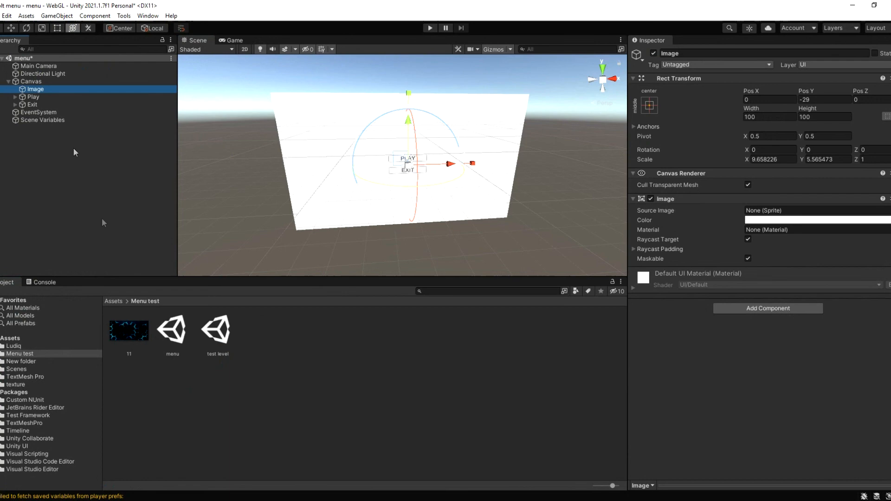
pyautogui.moveTo(130, 337); pyautogui.dragTo(761, 211)
pyautogui.click(659, 277)
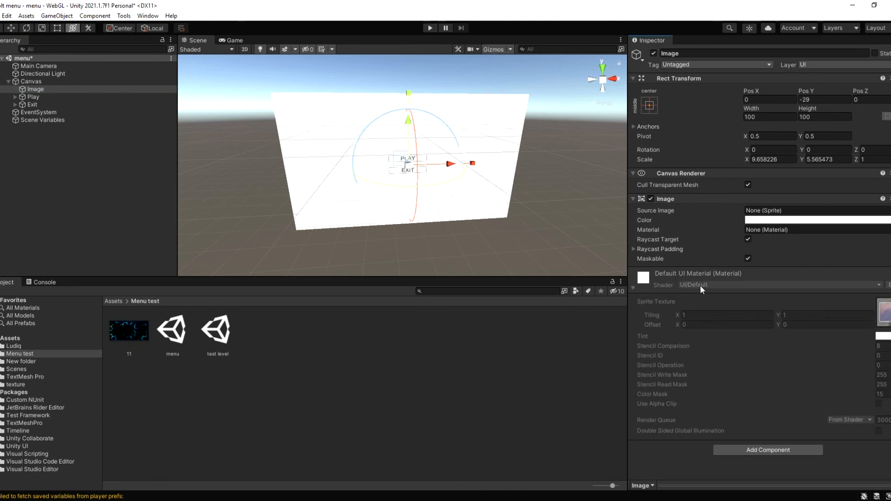
# Create a new material in the Menu test folder and try applying the 11 texture to it
pyautogui.rightClick(364, 349)
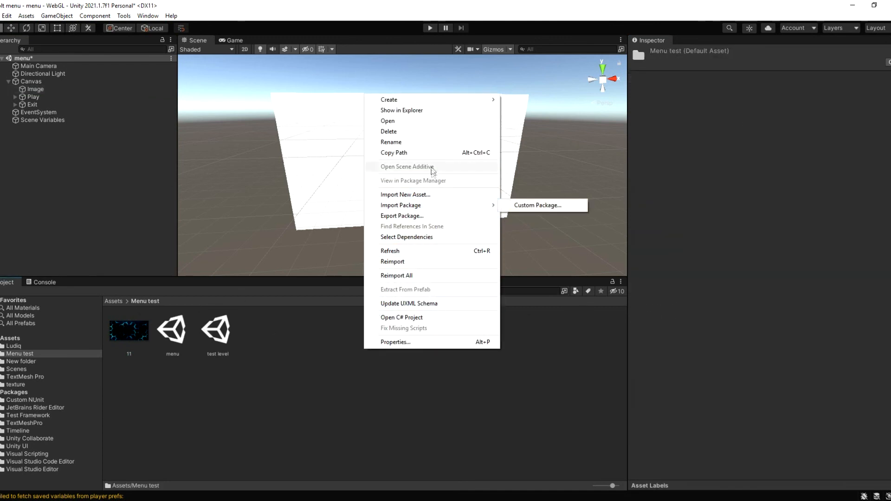
pyautogui.moveTo(438, 100)
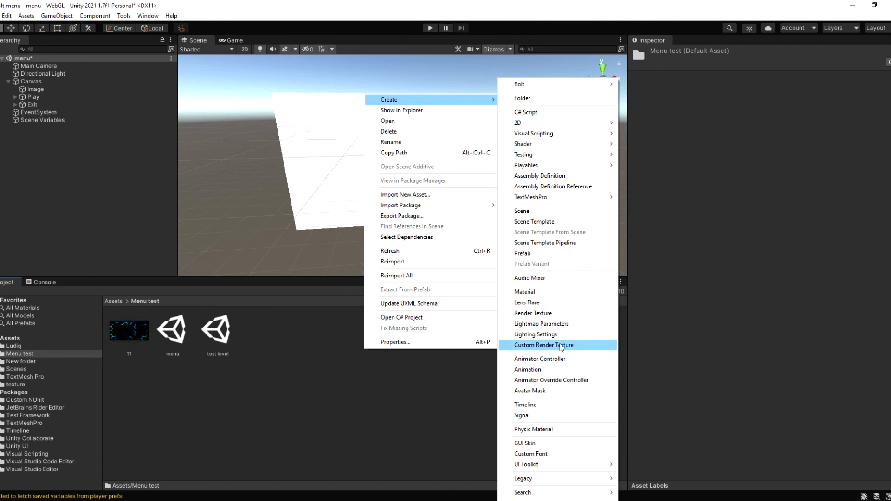
pyautogui.click(550, 292)
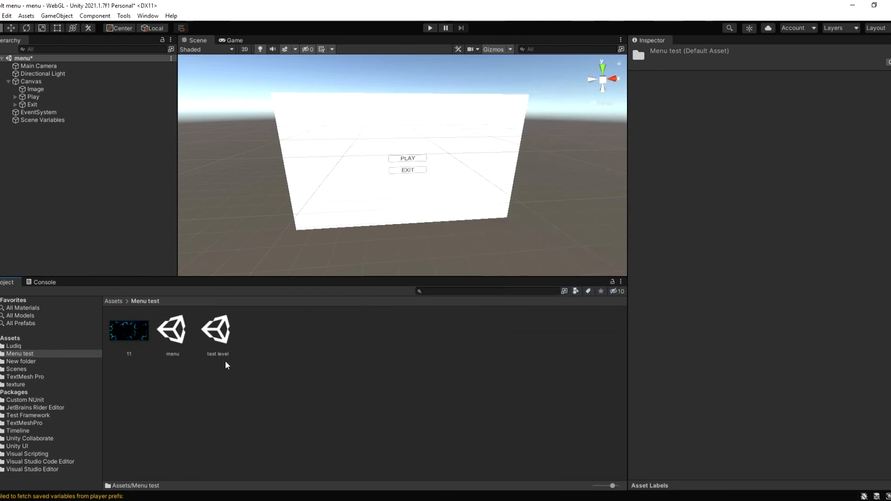
pyautogui.moveTo(127, 332); pyautogui.dragTo(219, 333)
pyautogui.moveTo(133, 331); pyautogui.dragTo(723, 63)
# Set the new material's shader to Mobile/Diffuse and assign the 11 texture as its base texture
pyautogui.click(723, 63)
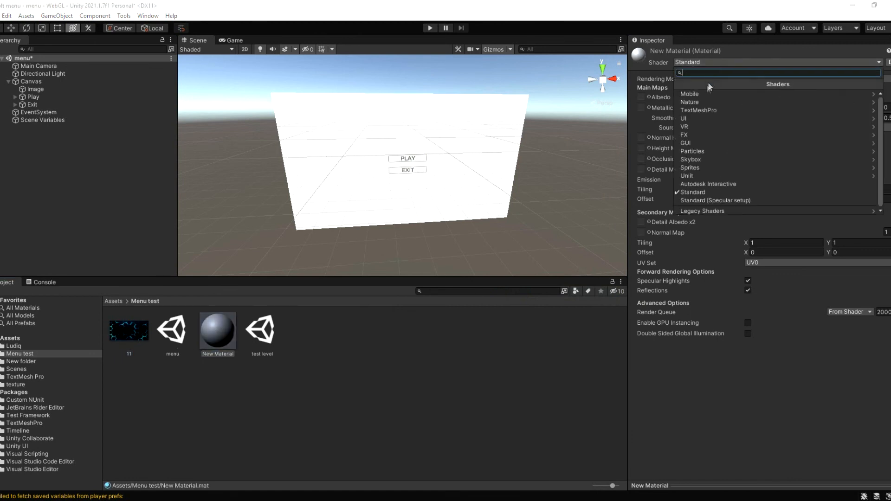
pyautogui.click(702, 92)
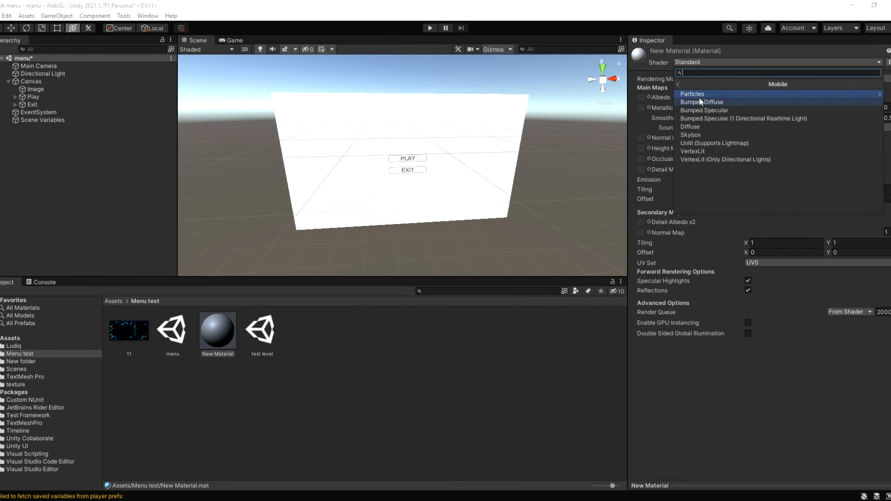
pyautogui.click(707, 126)
pyautogui.moveTo(139, 335); pyautogui.dragTo(217, 331)
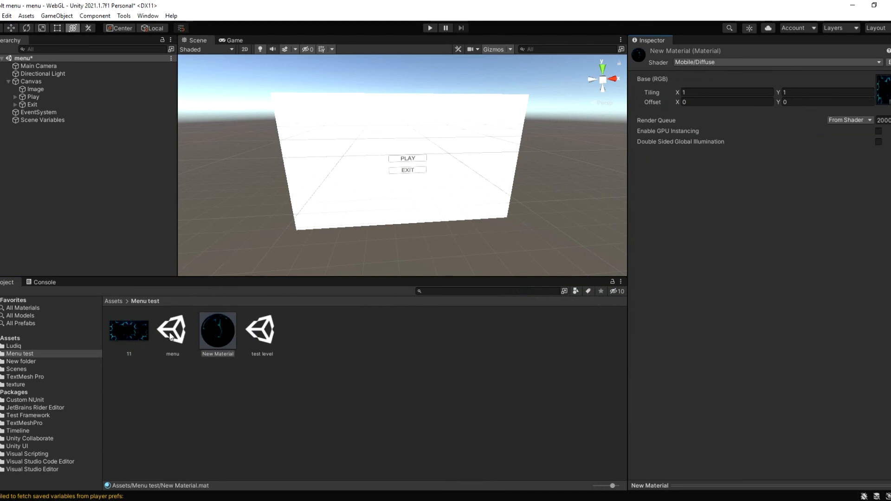
# Change the new material's shader to Unlit/Texture
pyautogui.click(785, 64)
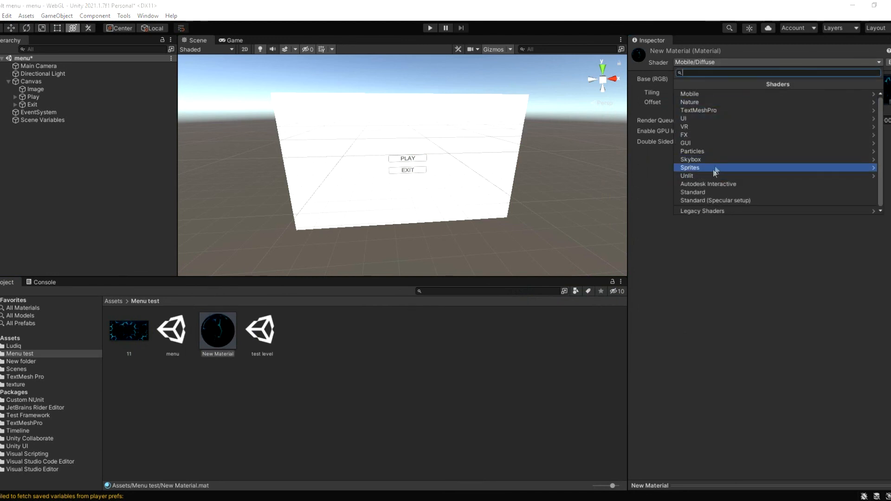
pyautogui.click(712, 172)
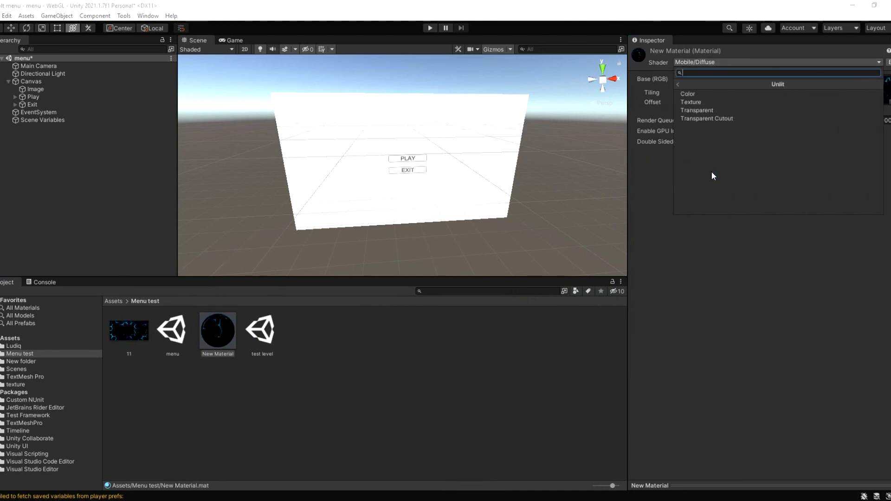
pyautogui.click(698, 102)
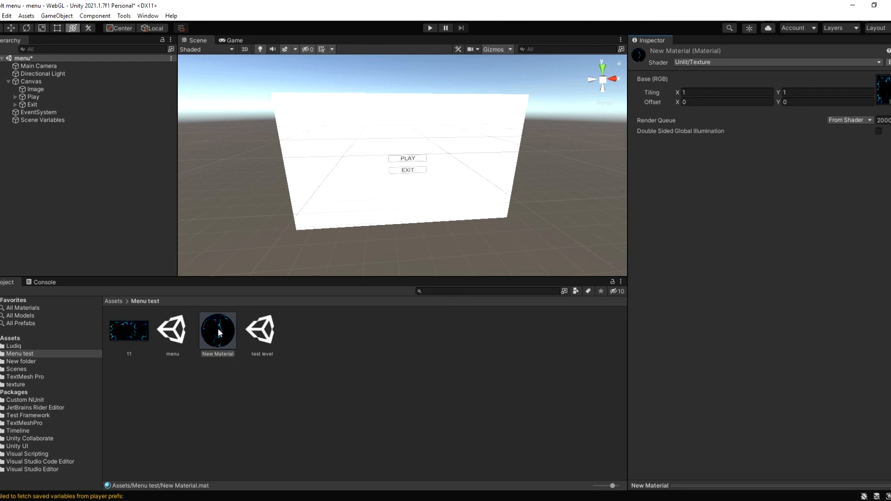
# Assign New Material from the Menu test folder as the material of the Canvas's background Image
pyautogui.moveTo(220, 332); pyautogui.dragTo(37, 89)
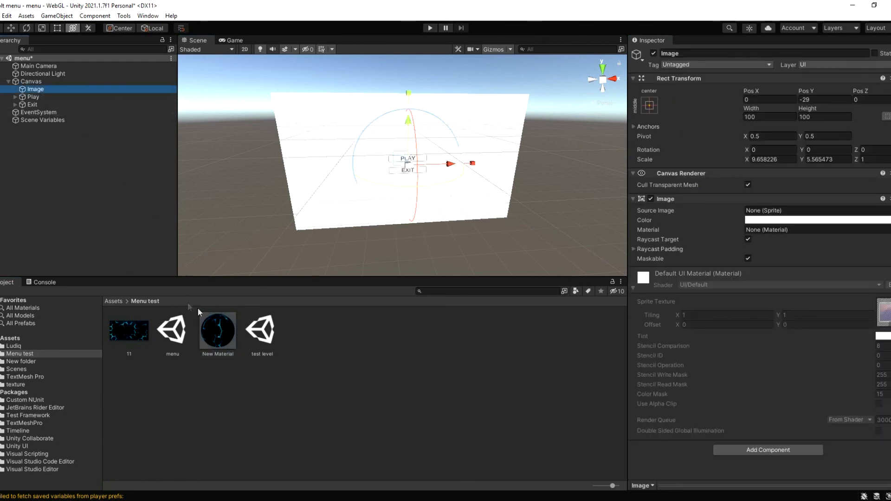
pyautogui.click(683, 286)
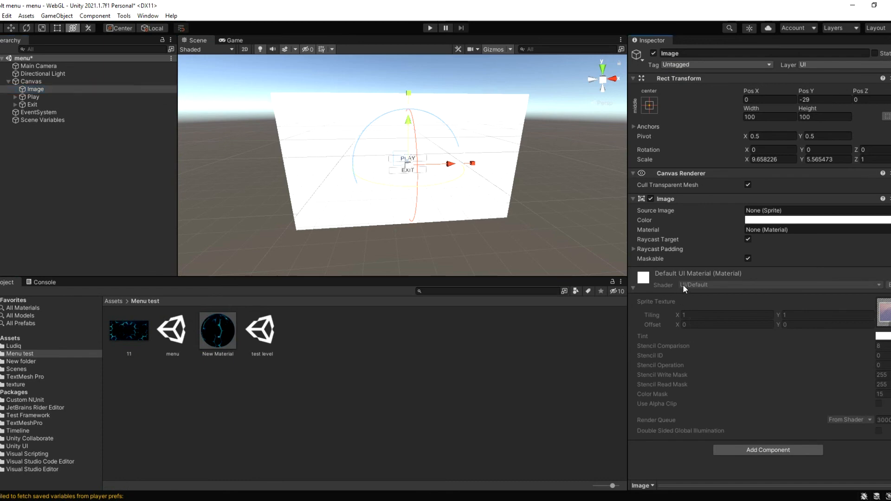
pyautogui.click(684, 285)
pyautogui.moveTo(218, 331); pyautogui.dragTo(806, 229)
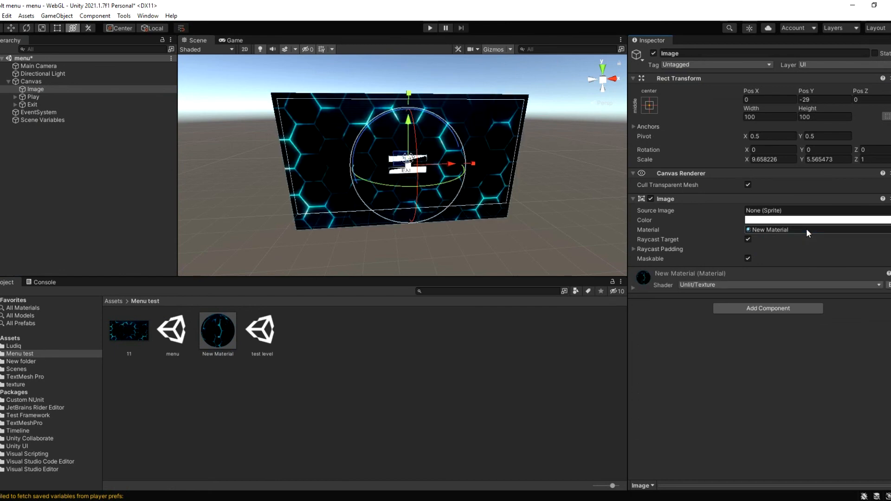
pyautogui.scroll(6, 442, 171)
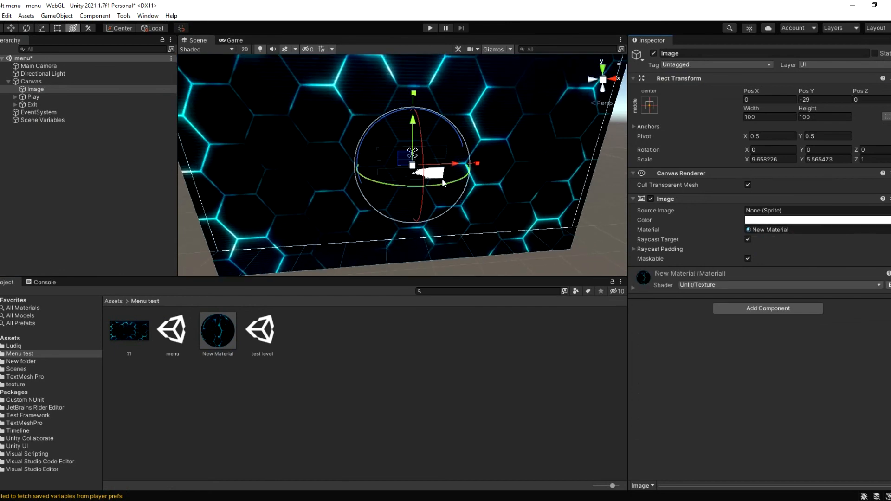
pyautogui.scroll(-5, 440, 181)
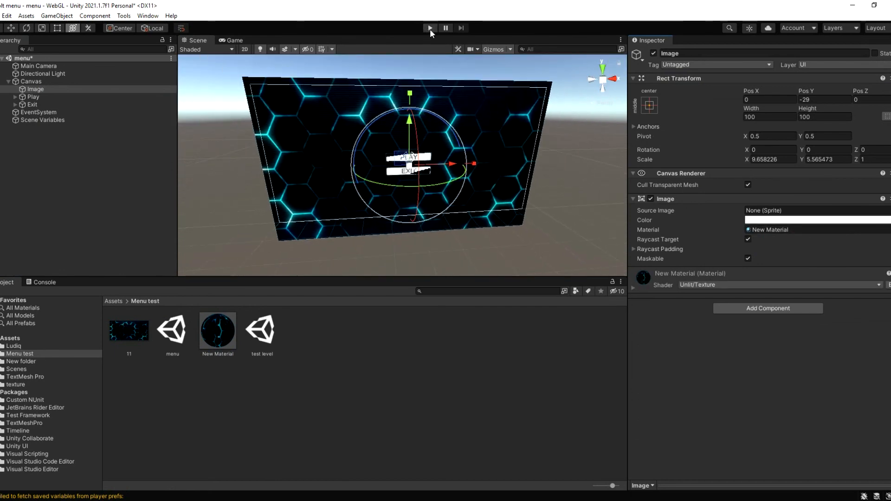
# Run the menu scene in play mode, test the PLAY button against the textured background, and stop the run
pyautogui.click(431, 28)
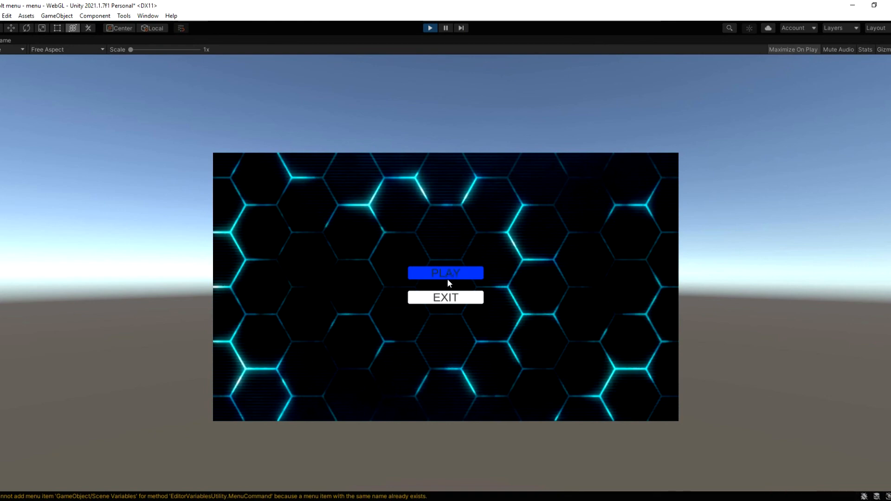
pyautogui.click(448, 272)
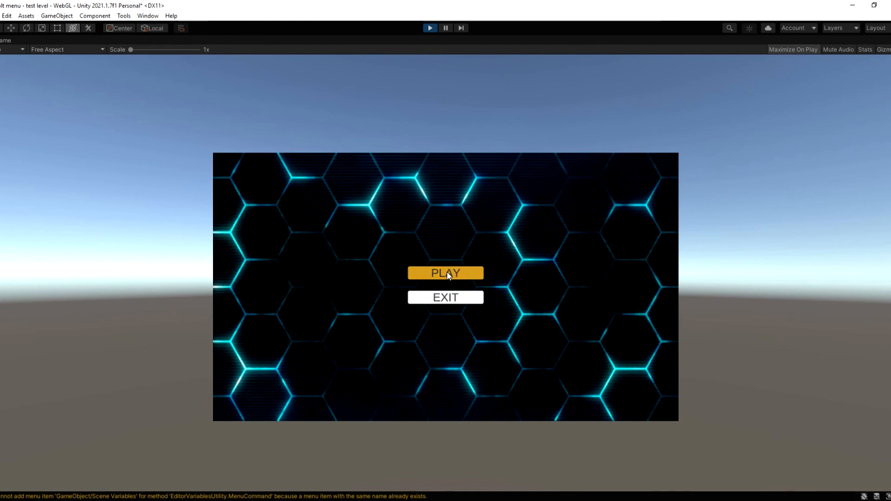
pyautogui.click(432, 28)
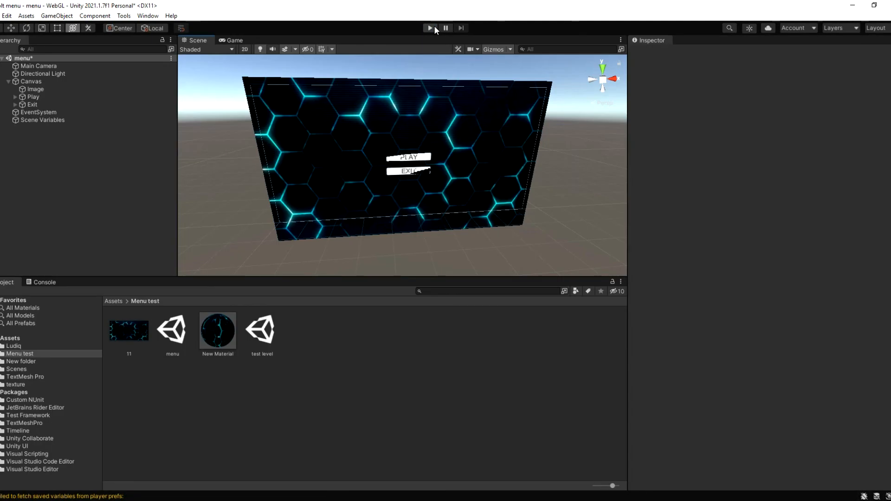